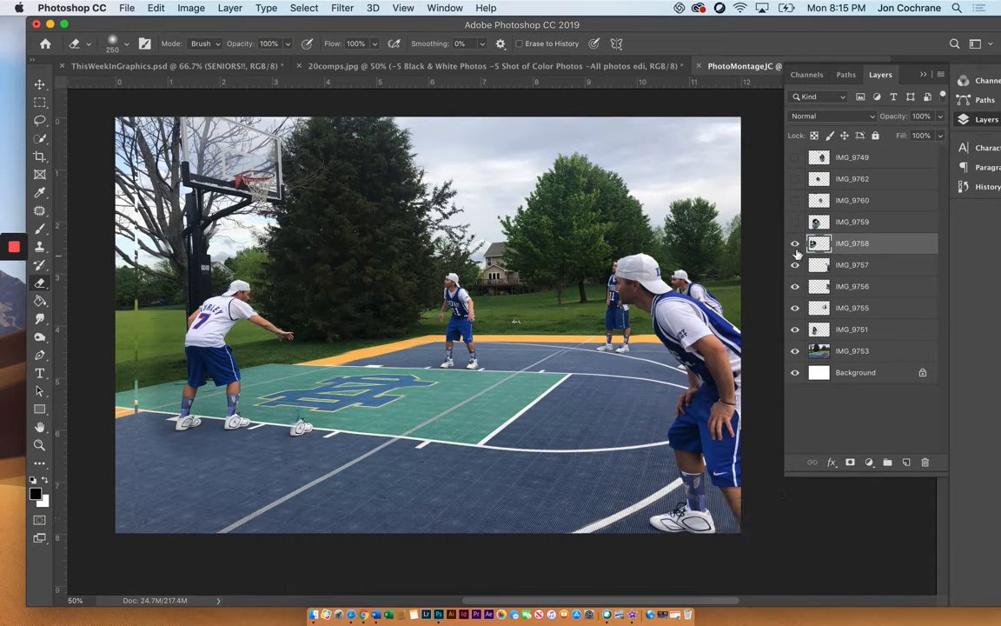
Hide layer IMG_9758 and erase the stray vertical strip along the photo's left edge on layer IMG_9756
left_click(795, 244)
left_click(795, 265)
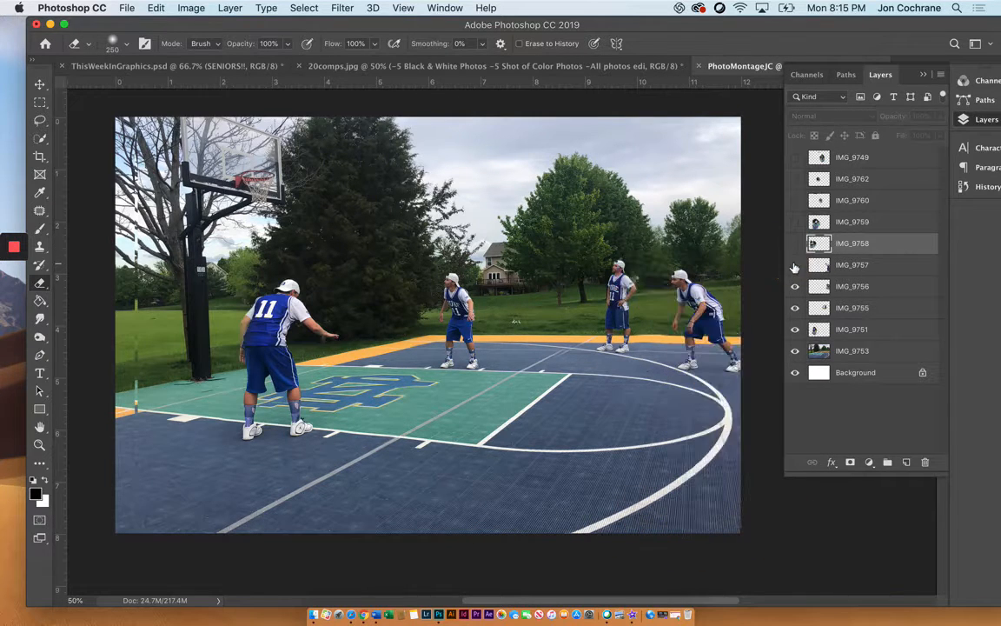
left_click(794, 265)
left_click(796, 285)
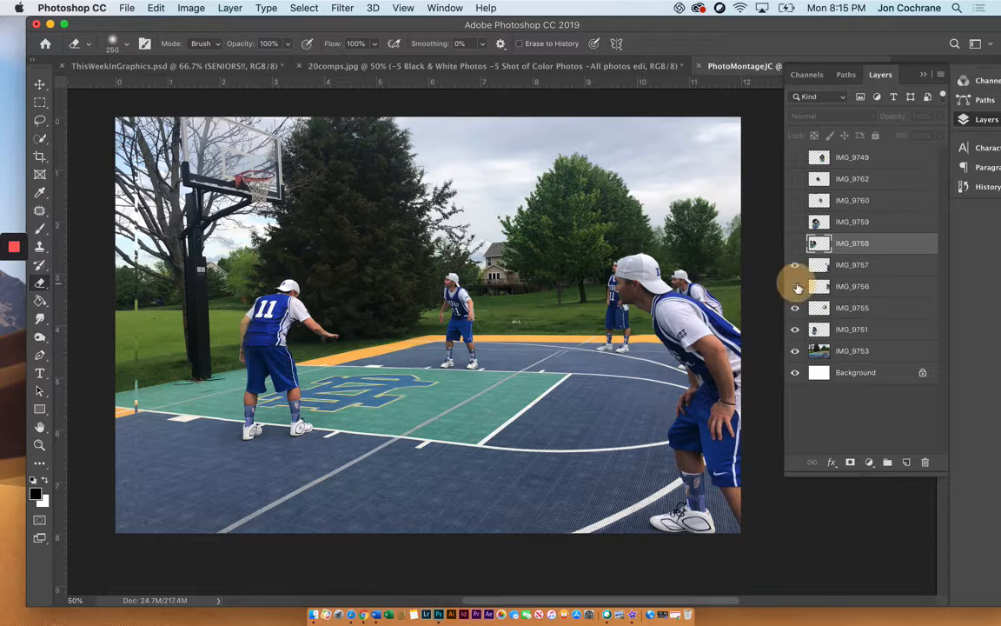
left_click(847, 286)
mouse_move(141, 122)
left_mouse_down()
mouse_move(130, 409)
mouse_move(131, 214)
mouse_move(146, 422)
mouse_move(148, 161)
mouse_move(131, 532)
mouse_move(149, 419)
mouse_move(139, 379)
left_mouse_up()
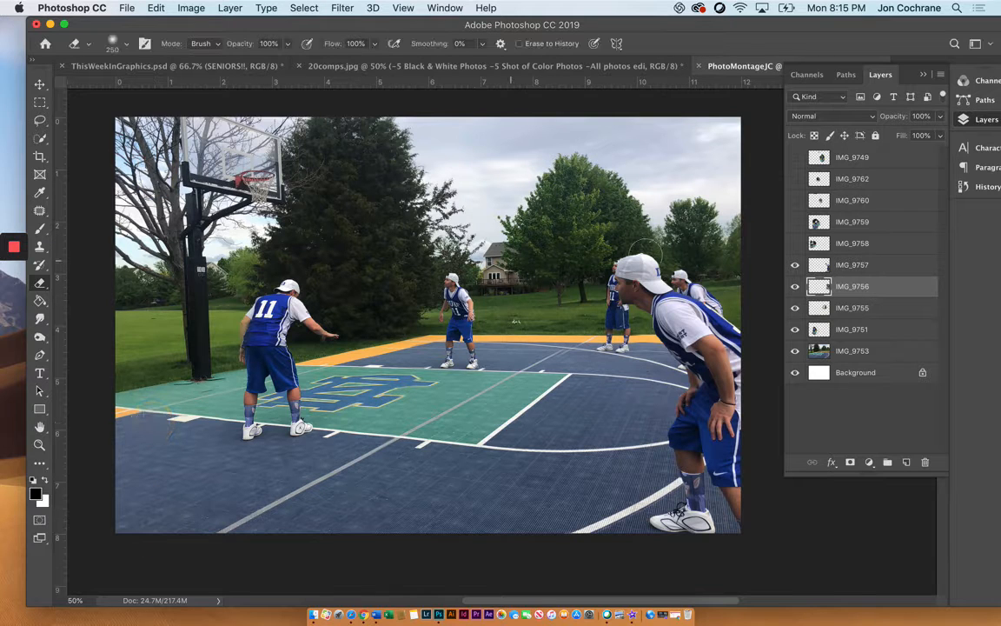
Show layer IMG_9758 again and compare the composite with that layer on and off
left_click(848, 245)
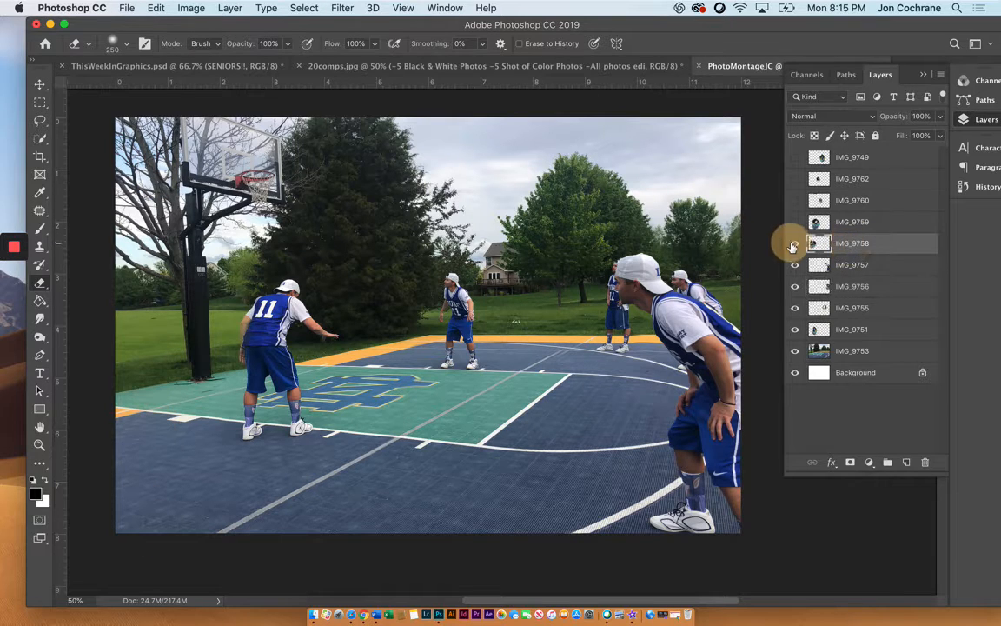
left_click(794, 245)
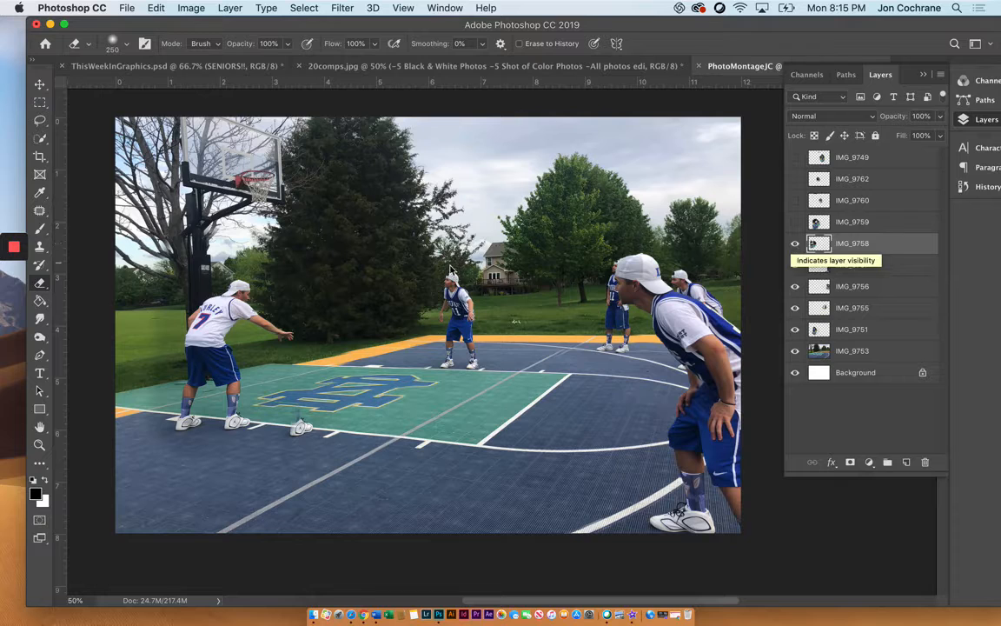
left_click(795, 245)
left_click(794, 245)
left_click(794, 244)
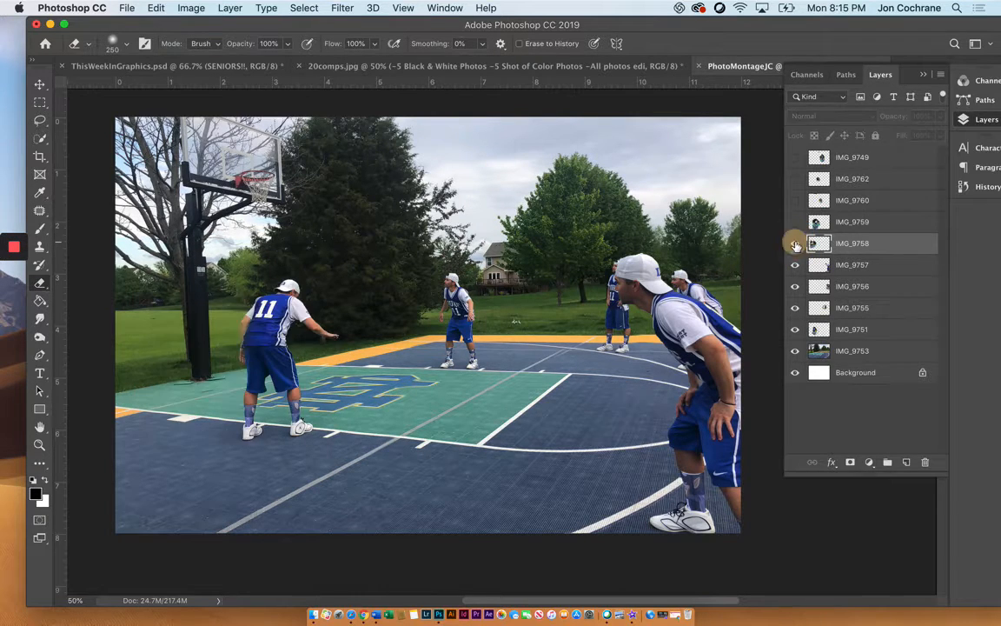
left_click(794, 244)
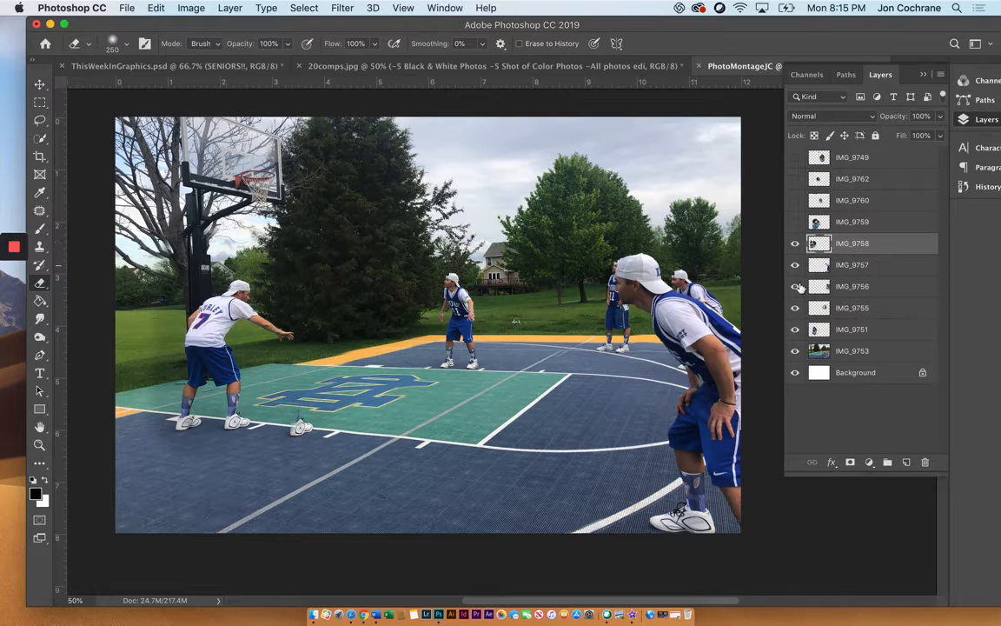
Move layer IMG_9751 above IMG_9758 and erase its background around the heads of the two players near the pole
left_click_drag(841, 332, 839, 233)
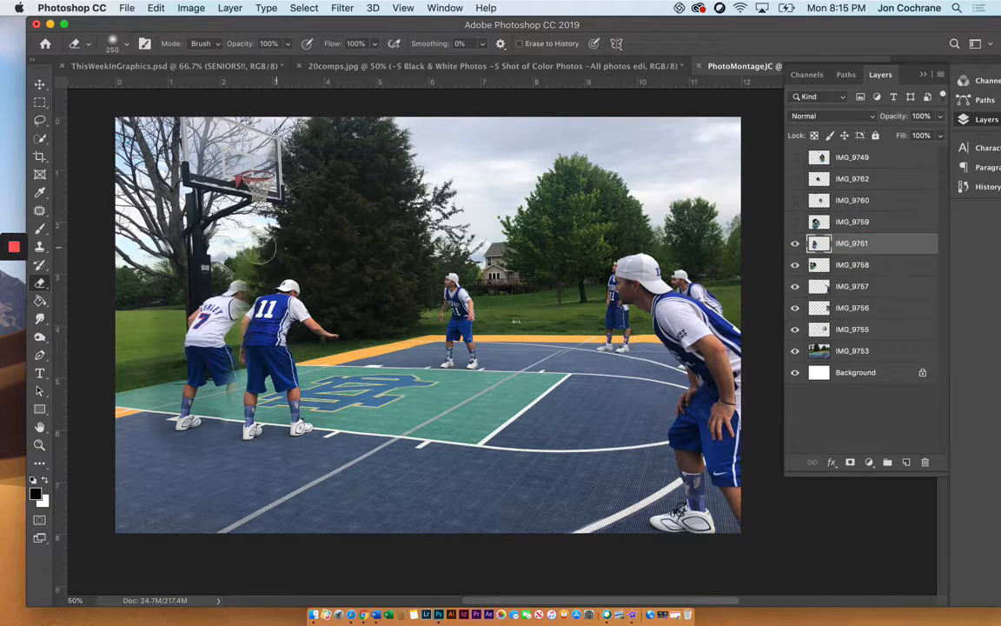
mouse_move(260, 247)
left_mouse_down()
mouse_move(237, 269)
mouse_move(246, 259)
left_mouse_up()
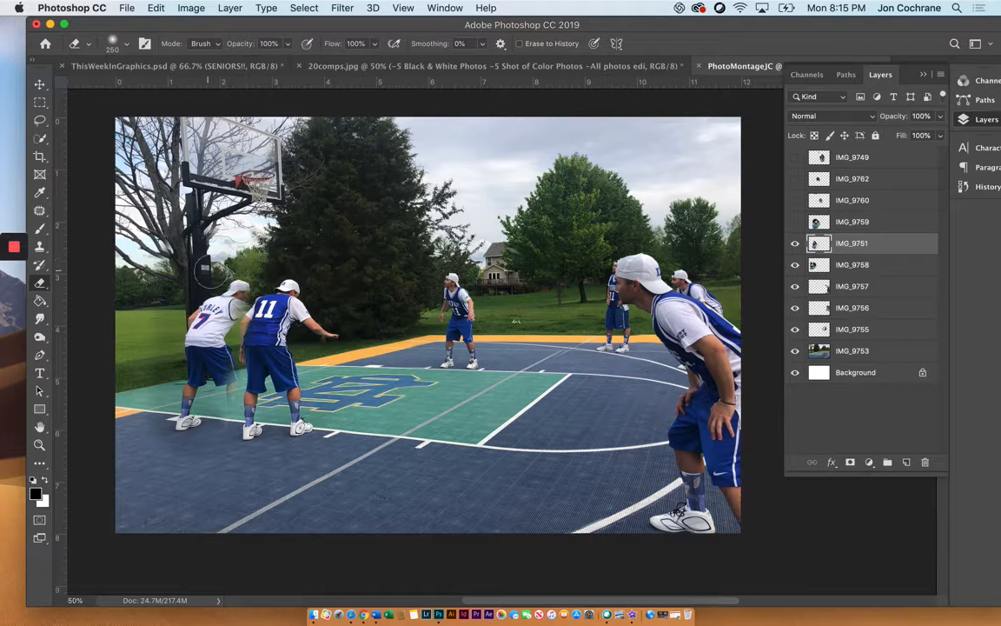
Quick-select the number 11 player's near side on IMG_9751, subtract the court beside the leg, and invert the selection
left_click(38, 142)
mouse_move(260, 300)
left_mouse_down()
mouse_move(241, 346)
mouse_move(250, 403)
left_mouse_up()
left_click(250, 425)
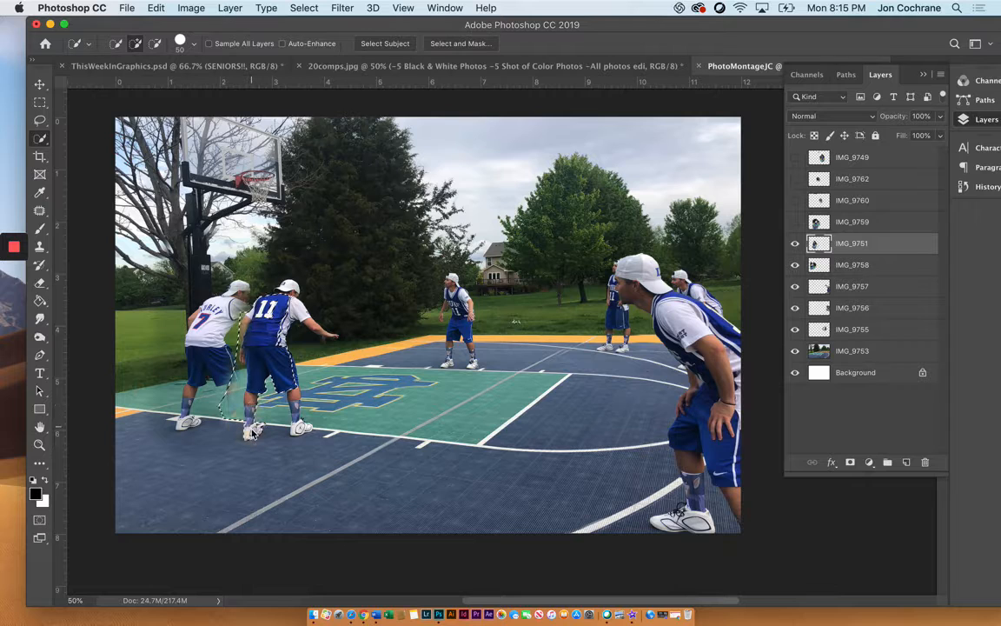
left_click(235, 416, "alt")
mouse_move(235, 418)
left_mouse_down()
mouse_move(230, 364)
mouse_move(232, 383)
left_mouse_up()
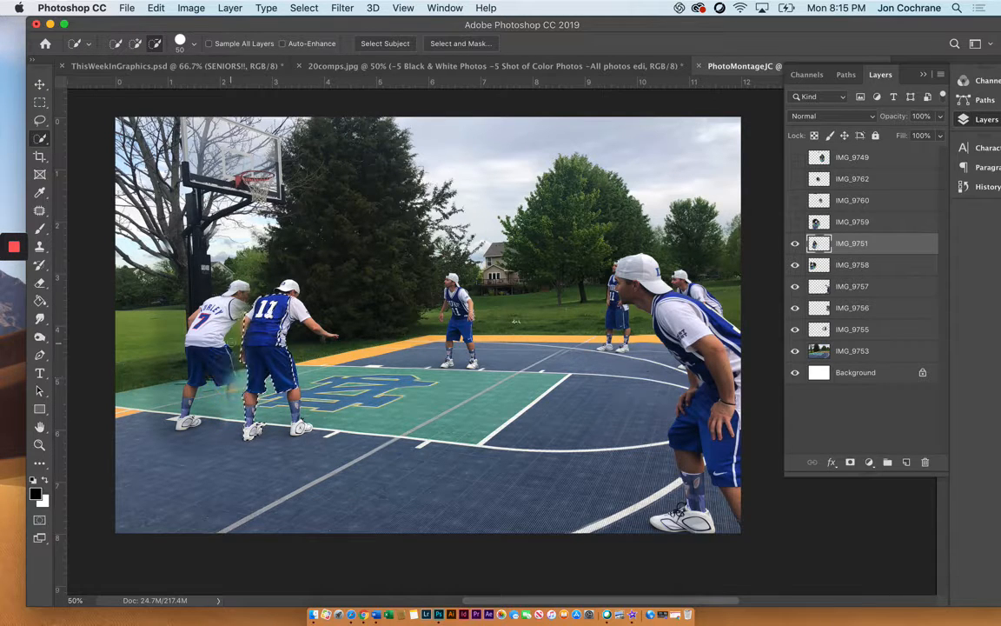
left_click_drag(243, 333, 249, 355)
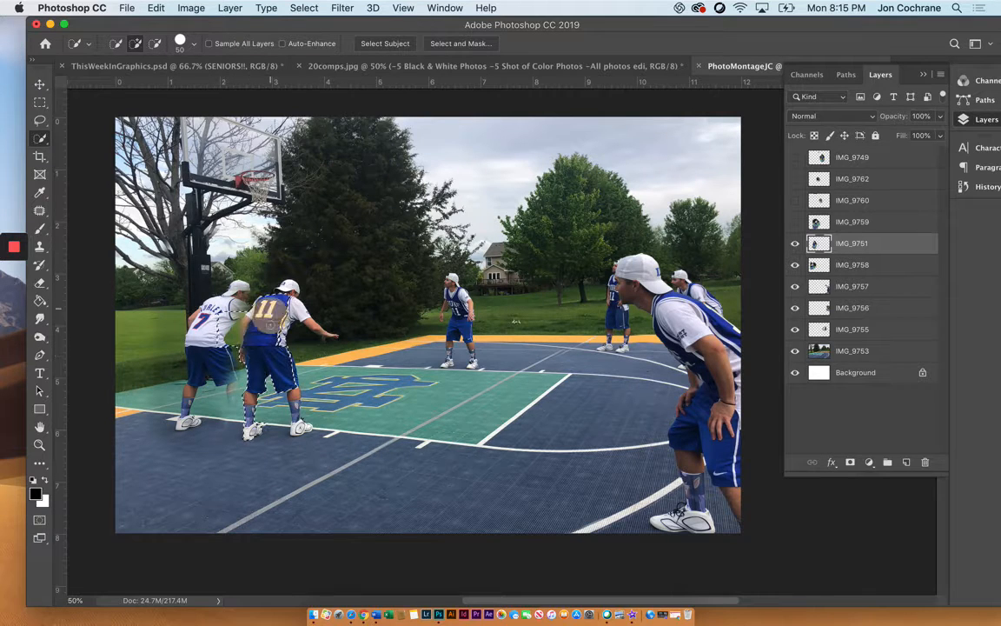
left_click(304, 7)
left_click(317, 58)
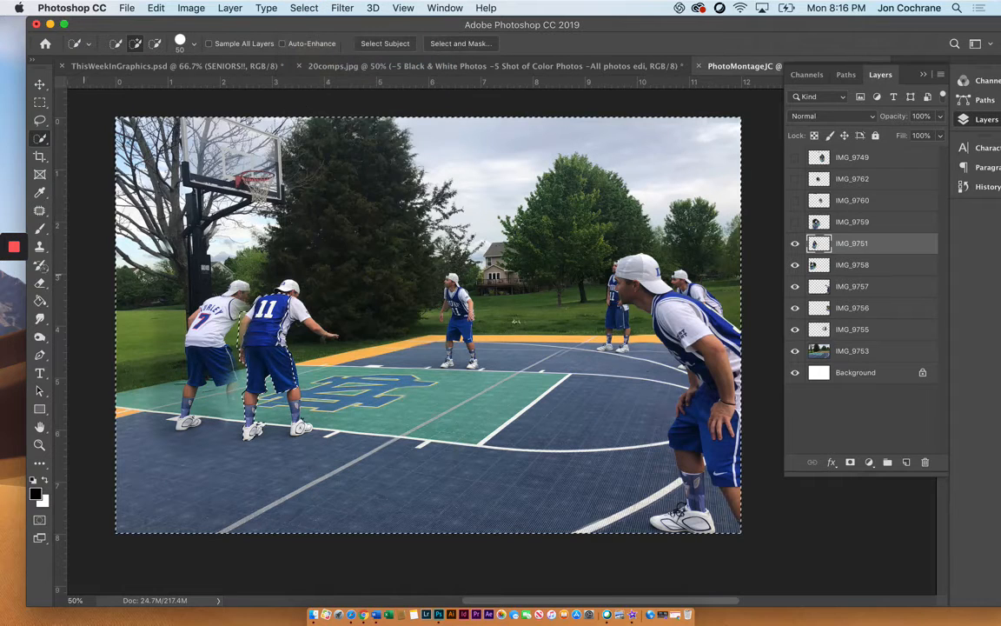
Erase IMG_9751's background covering the number 7 player with a hardened eraser, then deselect
left_click(39, 282)
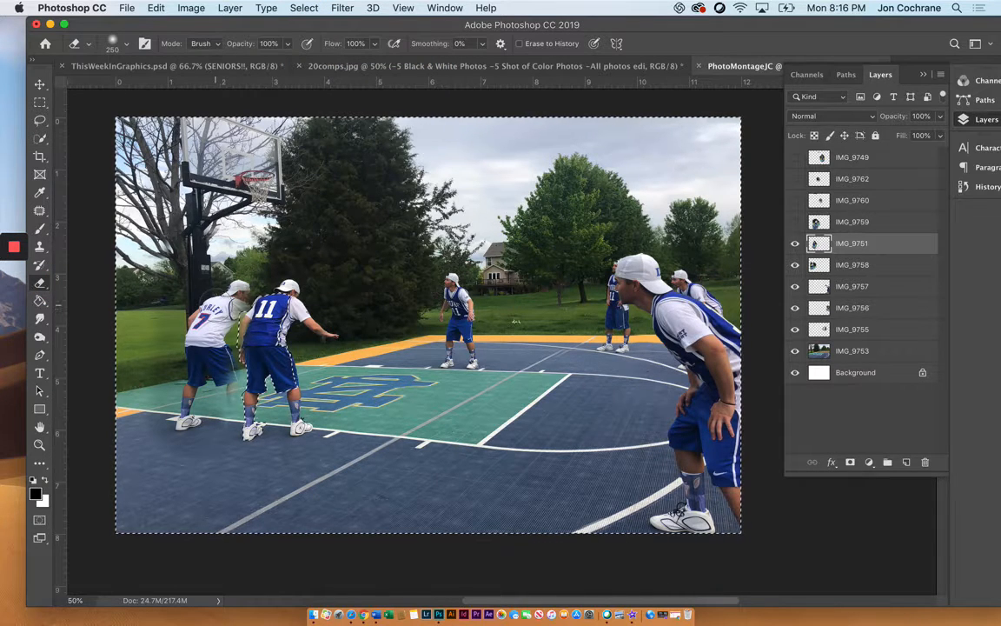
key("shift+]")
key("shift+]")
key("shift+]")
key("shift+]")
mouse_move(214, 270)
left_mouse_down()
mouse_move(222, 291)
mouse_move(205, 312)
mouse_move(209, 300)
mouse_move(228, 337)
mouse_move(223, 385)
mouse_move(226, 330)
mouse_move(230, 404)
mouse_move(229, 396)
mouse_move(197, 415)
mouse_move(190, 369)
mouse_move(162, 432)
mouse_move(163, 358)
mouse_move(192, 286)
mouse_move(236, 304)
mouse_move(252, 242)
mouse_move(242, 273)
left_mouse_up()
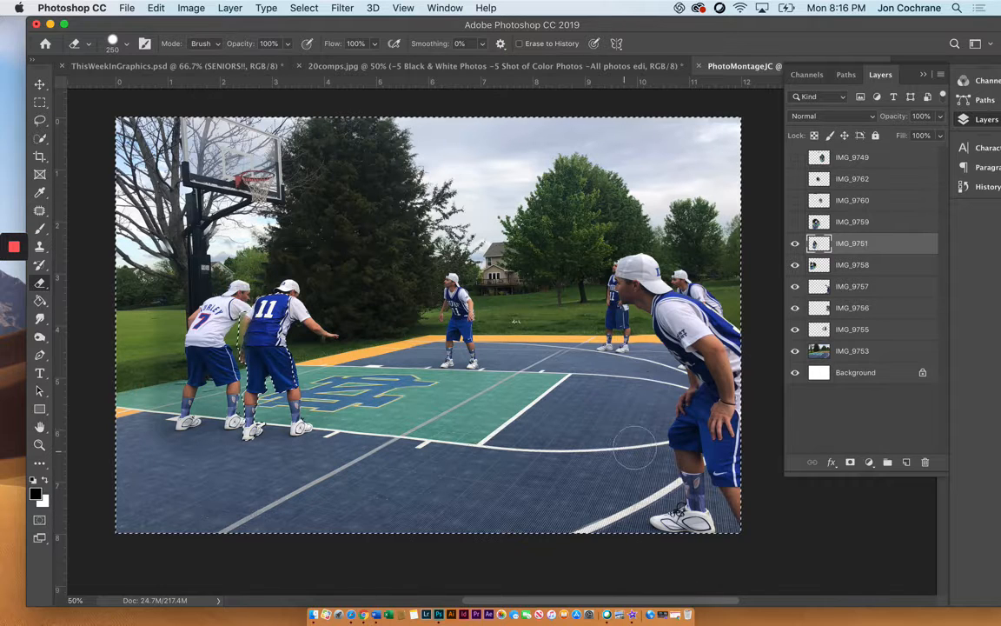
left_click(793, 244)
left_click(794, 245)
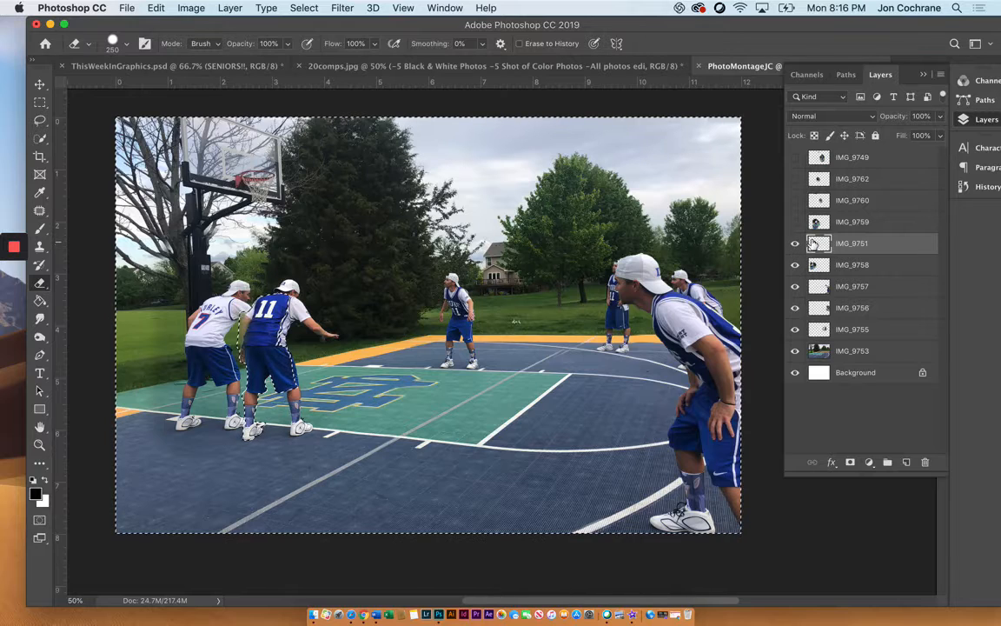
left_click(43, 108)
left_click(205, 152)
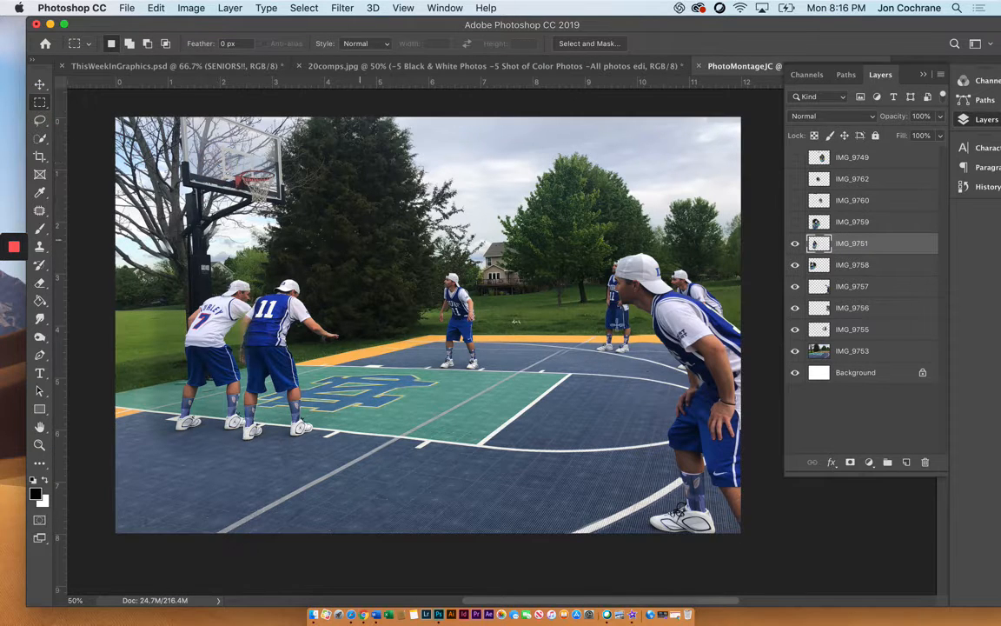
Switch layer IMG_9751 off and on repeatedly to compare the overlap of the number 7 and number 11 players
left_click(796, 246)
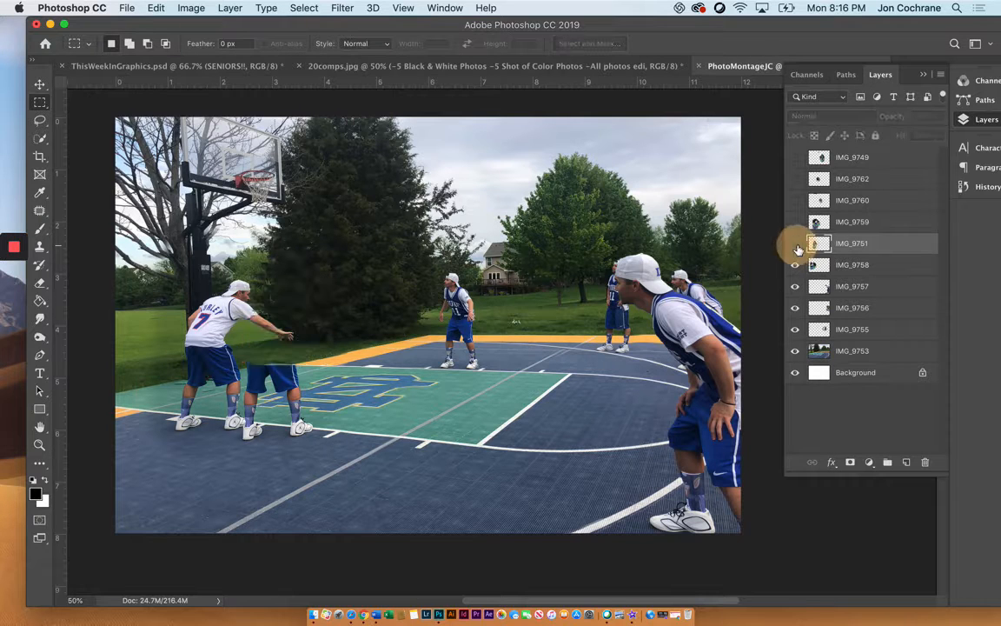
left_click(796, 245)
left_click(796, 246)
left_click(796, 246)
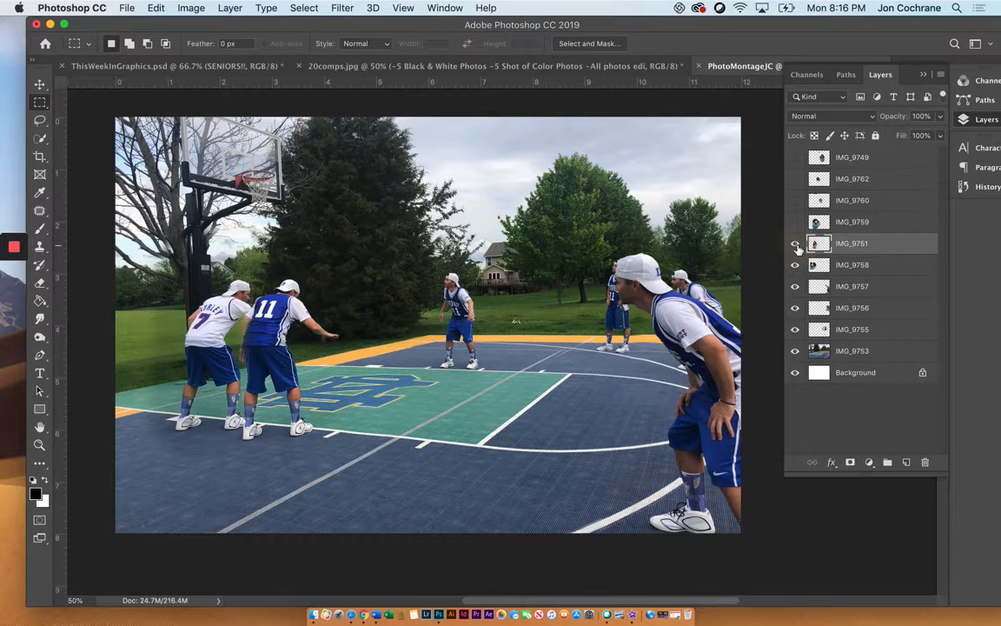
left_click(796, 246)
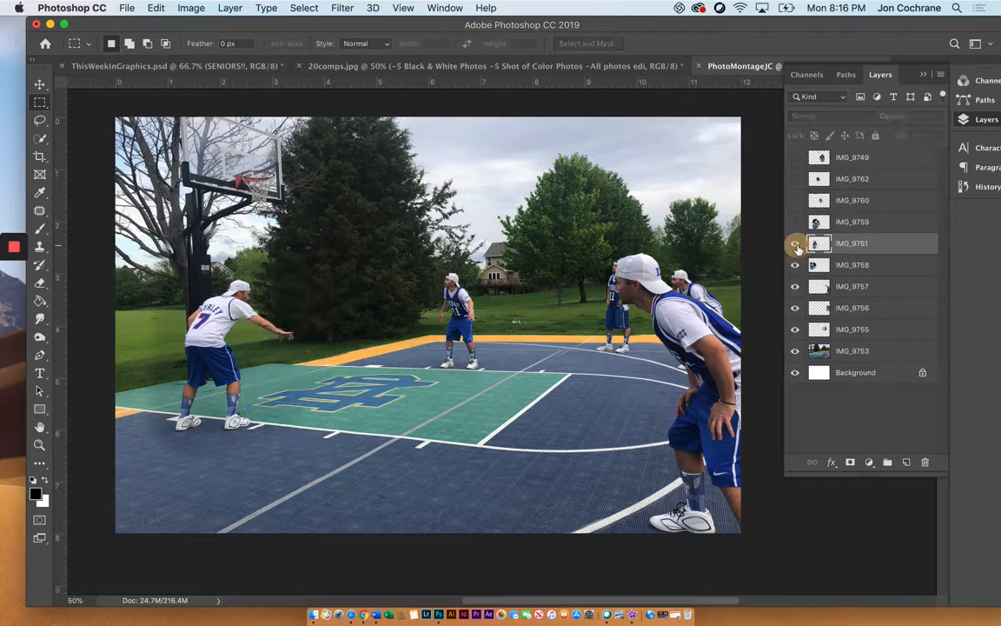
left_click(796, 246)
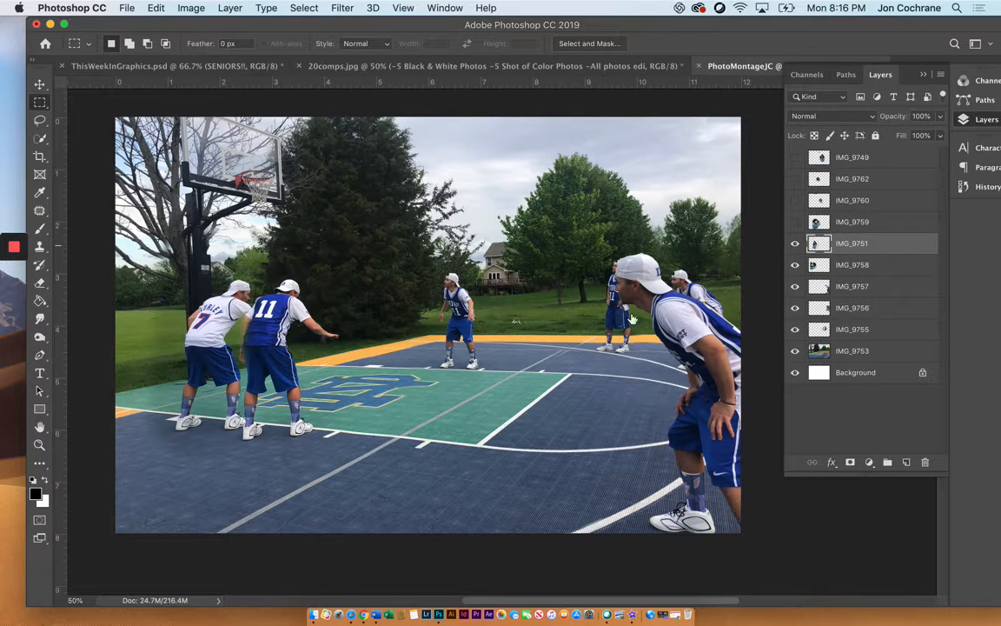
left_click(796, 246)
left_click(796, 246)
left_click(796, 246)
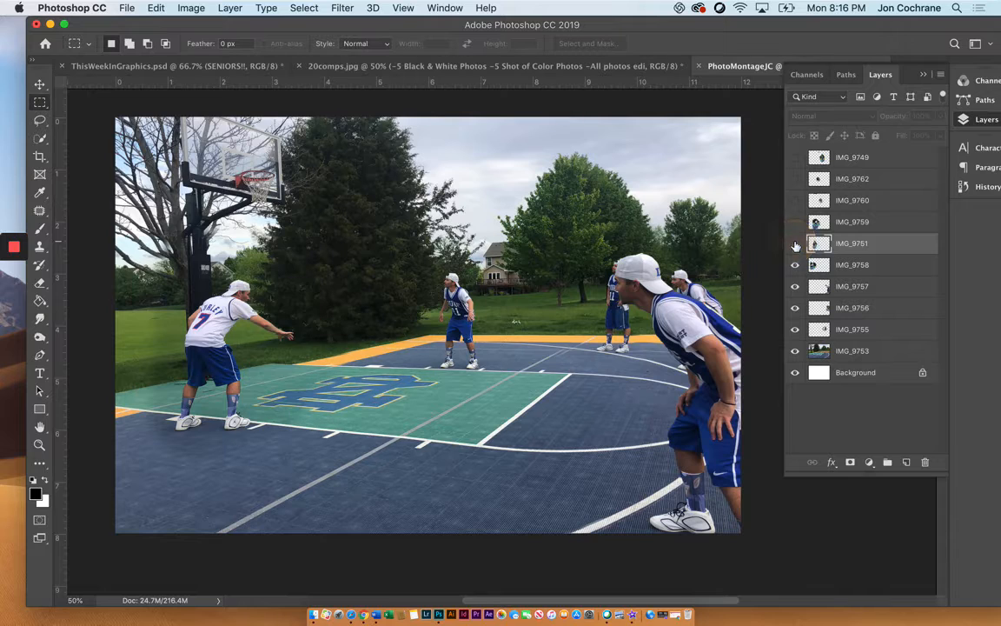
left_click(796, 246)
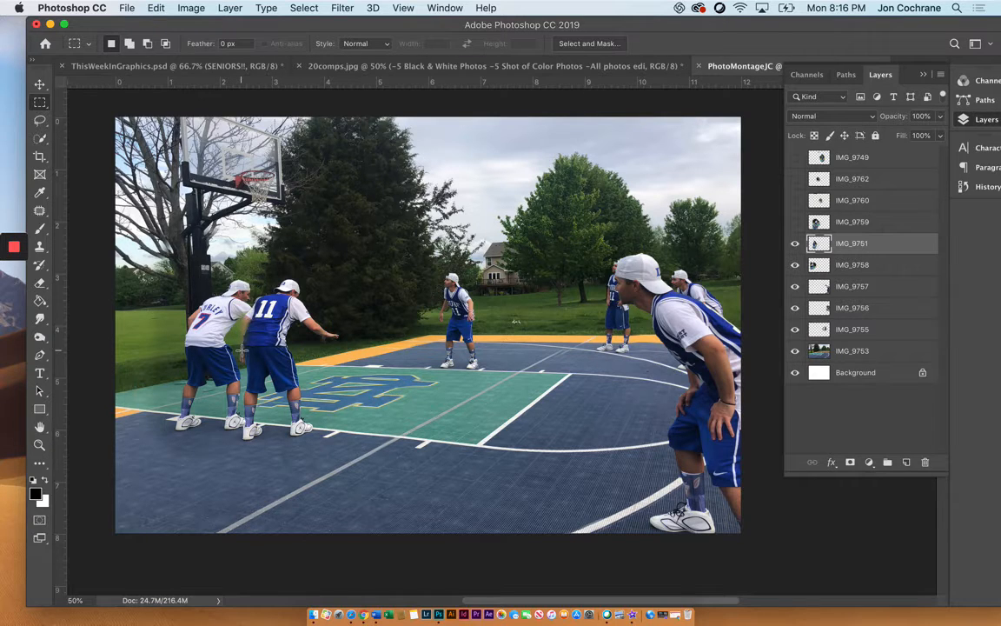
Check what layer IMG_9758 contributes and set up a soft eraser of 200 px with 0% hardness on it
left_click(850, 265)
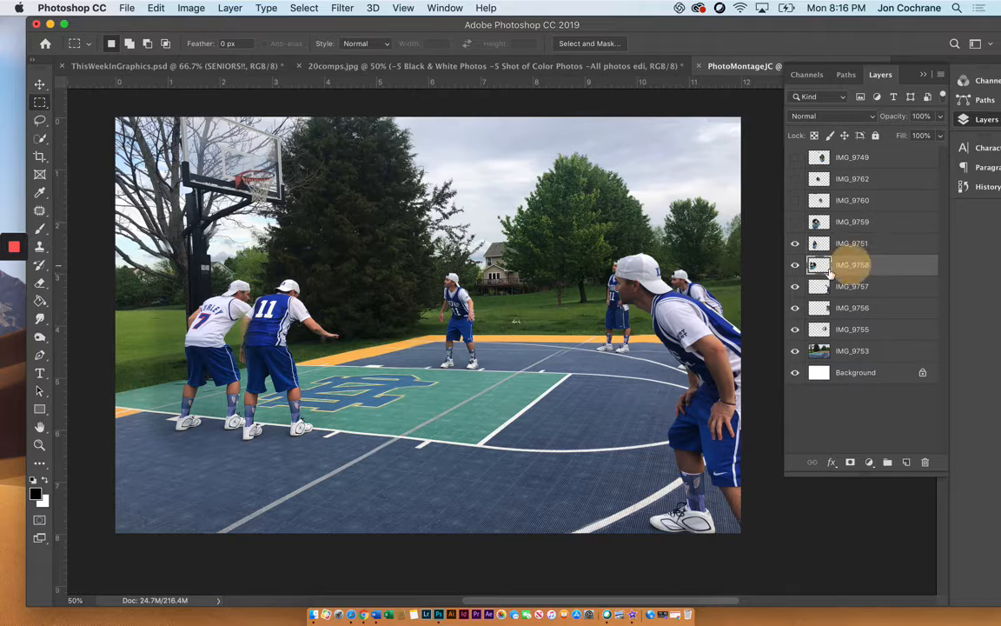
left_click(795, 265)
left_click(795, 265)
left_click(795, 265)
left_click(795, 265)
left_click(39, 283)
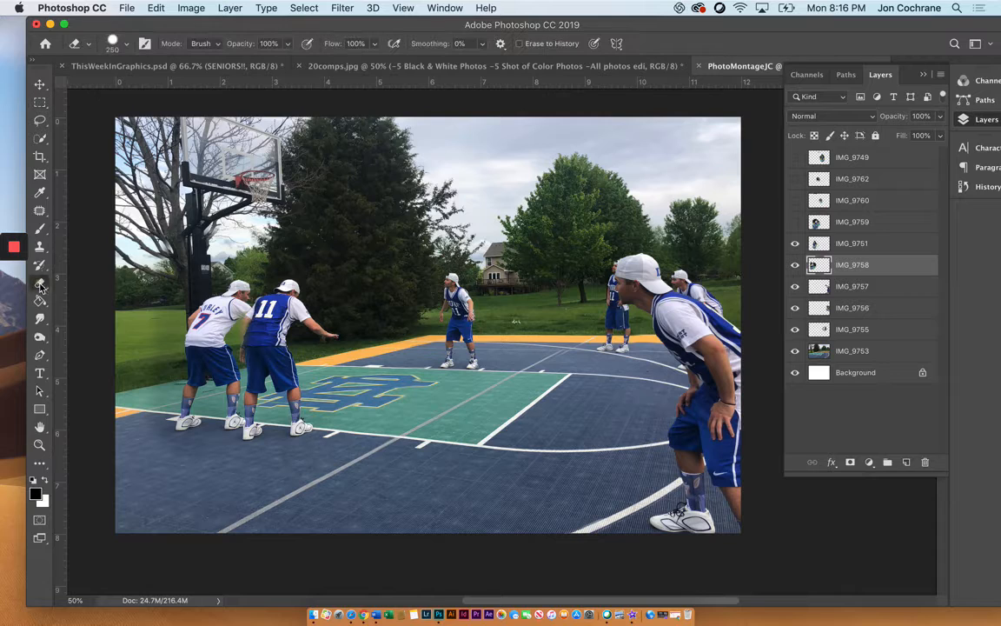
left_click(154, 355)
left_click(130, 48)
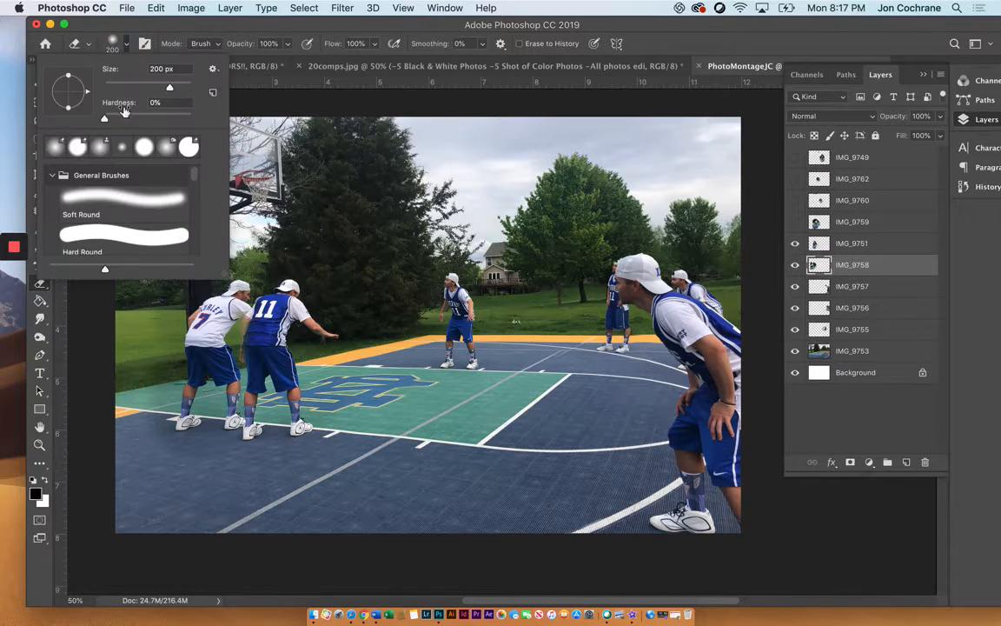
left_click(240, 103)
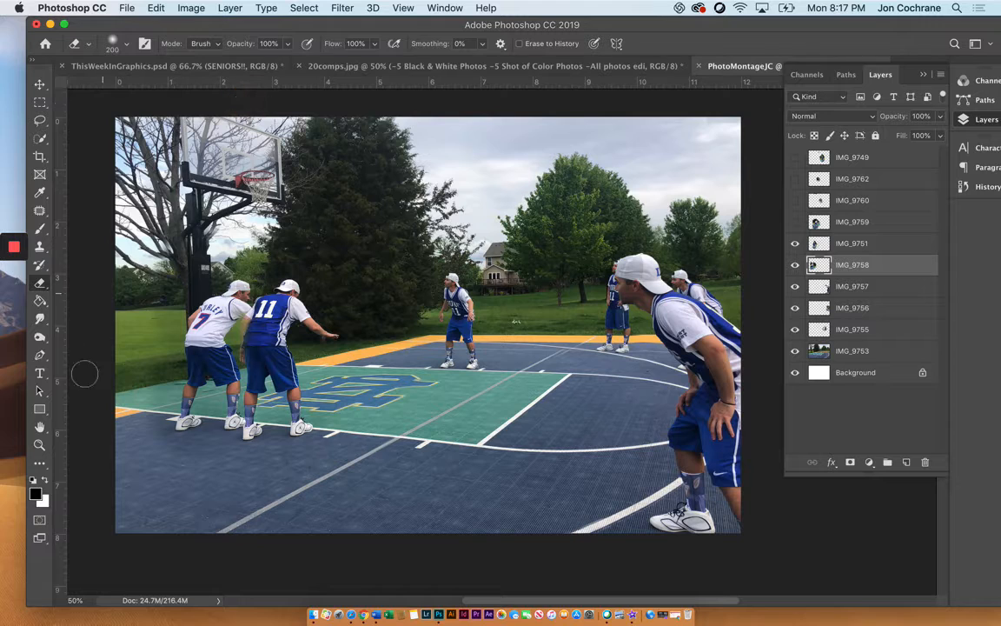
Erase IMG_9758's grass and tree background left of the number 7 player with a soft eraser enlarged to 400 px, then reduce it to 200 px
mouse_move(134, 342)
left_mouse_down()
mouse_move(147, 364)
mouse_move(152, 342)
mouse_move(142, 421)
mouse_move(154, 421)
mouse_move(156, 380)
mouse_move(139, 352)
left_mouse_up()
key("bracketright")
key("bracketright")
key("bracketright")
key("bracketright")
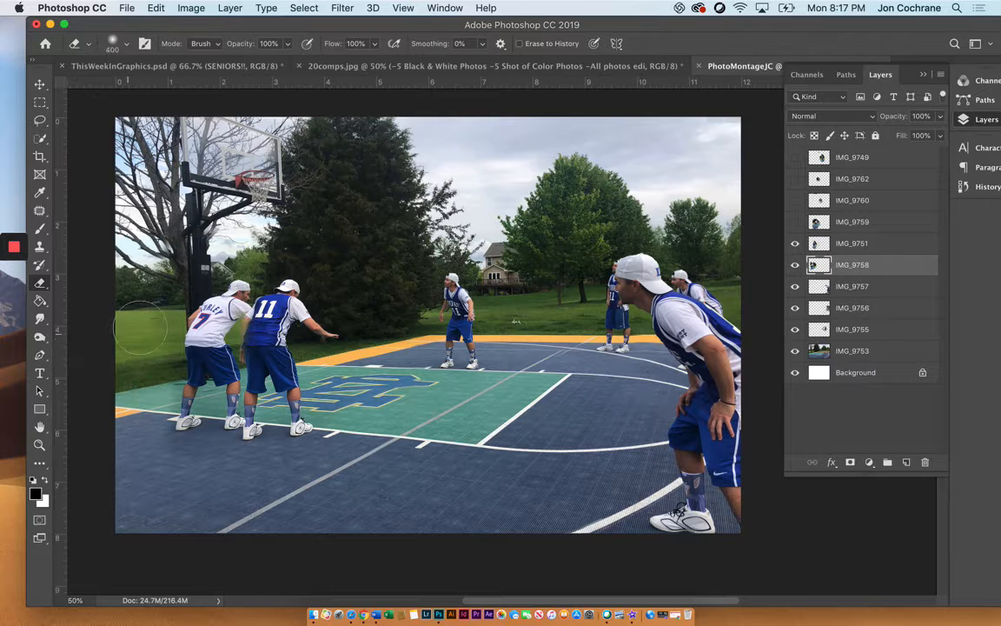
mouse_move(121, 292)
left_mouse_down()
mouse_move(152, 279)
mouse_move(159, 261)
mouse_move(133, 246)
mouse_move(168, 290)
mouse_move(188, 258)
mouse_move(173, 226)
left_mouse_up()
key("bracketleft")
key("bracketleft")
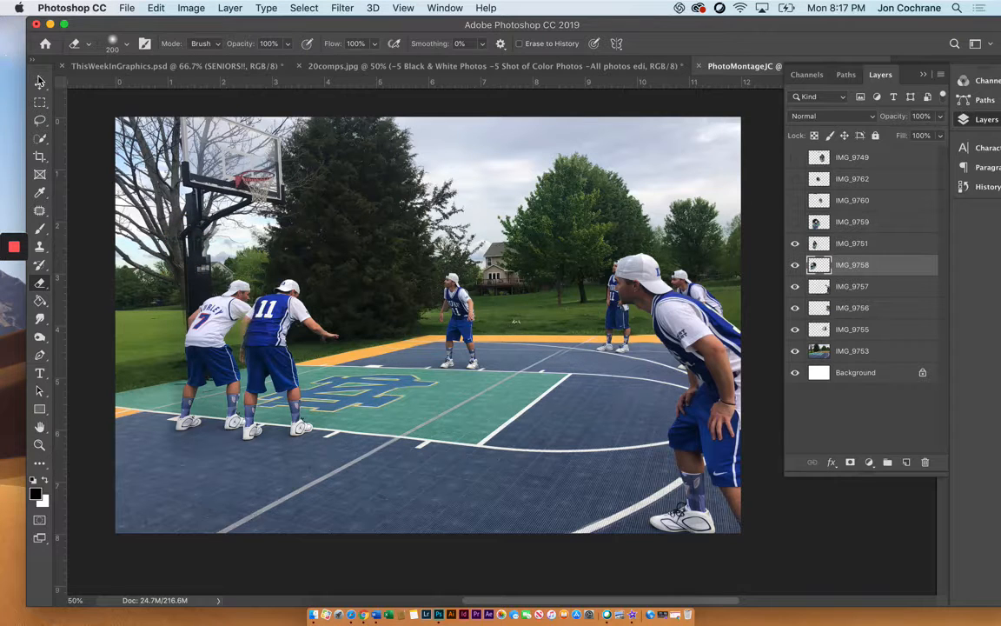
Nudge layer IMG_9758 with the number 7 player slightly to line it up with the surrounding photo
left_click(39, 80)
left_click(198, 323)
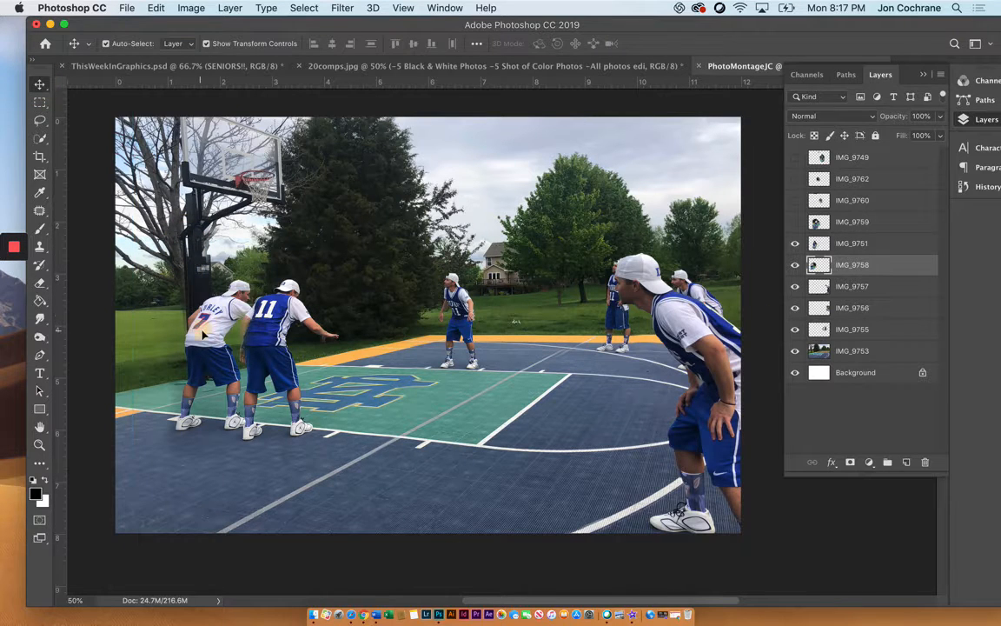
mouse_move(204, 334)
left_mouse_down()
mouse_move(211, 323)
mouse_move(202, 335)
left_mouse_up()
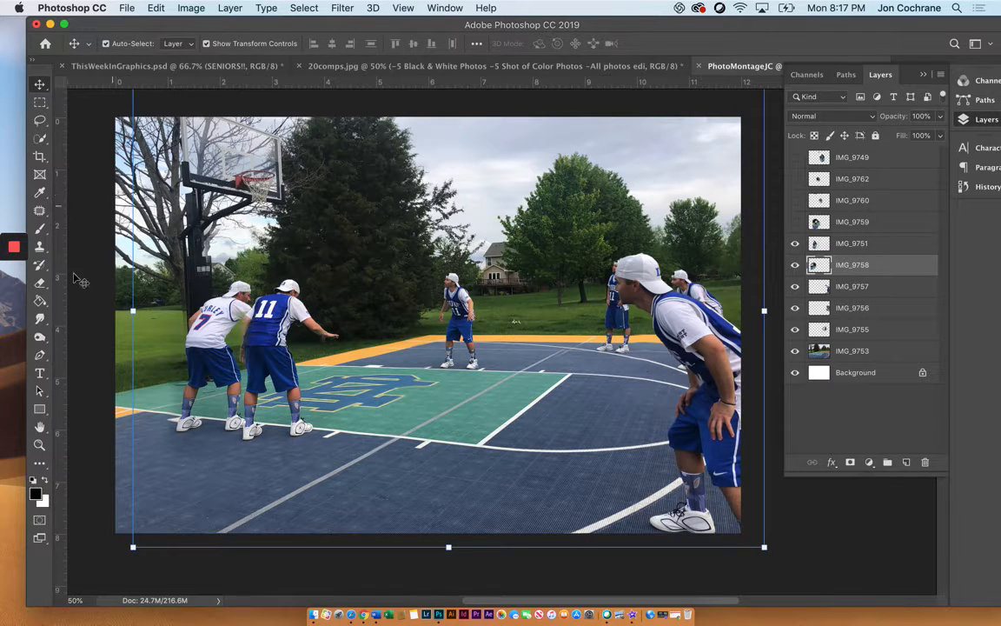
Erase IMG_9758's mismatched pole section above the number 7 player, finishing with a hard 150 px eraser, and compare the layer on and off
left_click(40, 284)
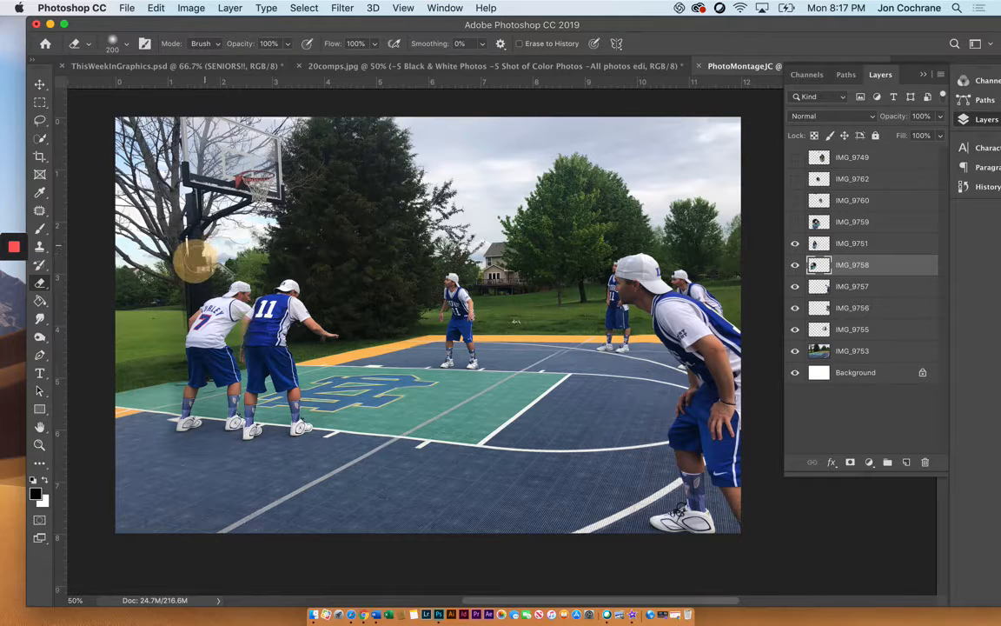
mouse_move(218, 246)
left_mouse_down()
mouse_move(226, 252)
mouse_move(216, 265)
mouse_move(224, 262)
mouse_move(170, 285)
mouse_move(173, 238)
mouse_move(173, 295)
left_mouse_up()
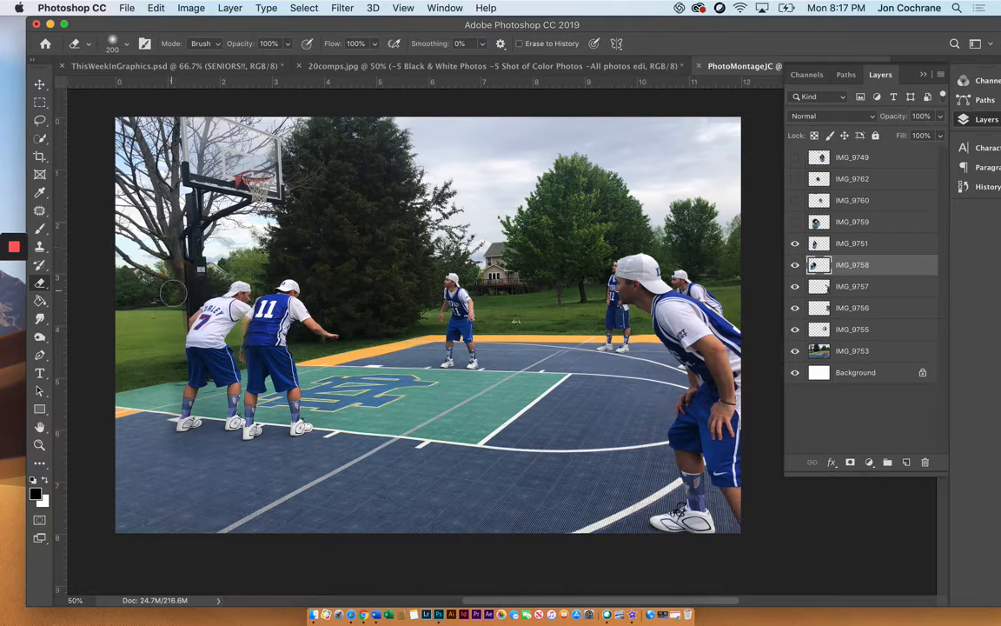
key("shift+bracketright")
key("shift+bracketright")
mouse_move(193, 287)
left_mouse_down()
mouse_move(171, 309)
mouse_move(180, 283)
mouse_move(172, 309)
mouse_move(179, 263)
mouse_move(169, 305)
mouse_move(198, 264)
mouse_move(230, 253)
mouse_move(205, 268)
mouse_move(209, 248)
left_mouse_up()
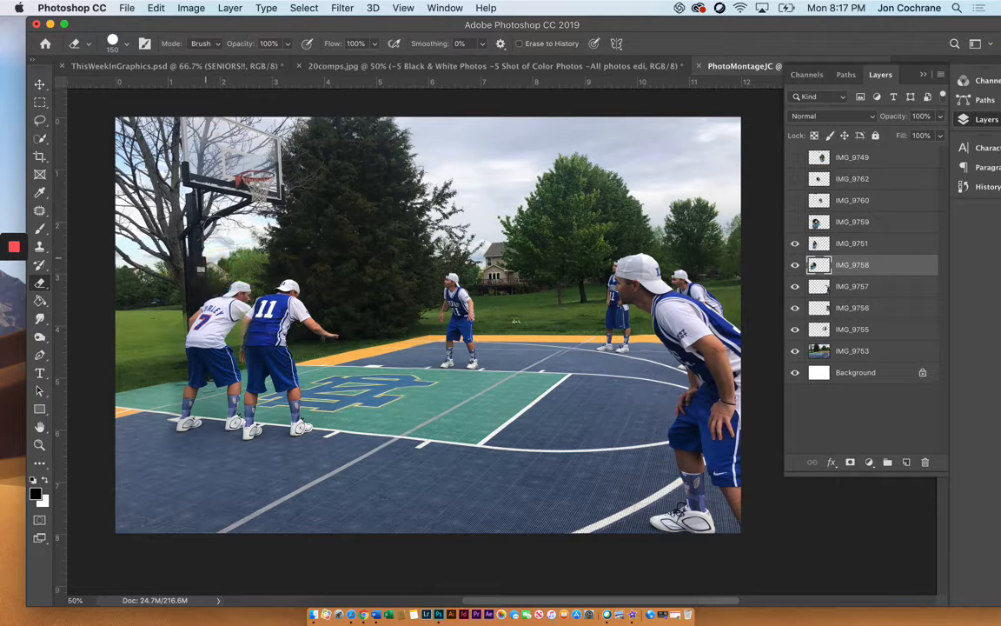
left_click(795, 266)
left_click(794, 265)
left_click(795, 265)
left_click(794, 265)
left_click(794, 265)
left_click(794, 265)
Erase IMG_9758's mismatched grass just left of the number 7 player with the hard 150 px eraser
mouse_move(175, 315)
left_mouse_down()
mouse_move(165, 323)
mouse_move(159, 309)
mouse_move(169, 325)
left_mouse_up()
left_click(169, 325)
left_click(169, 326)
left_click_drag(168, 327, 147, 334)
Soften the eraser, enlarge it up to 250 px, and blend IMG_9758's grass and court around the number 7 player's left side and feet
left_click(126, 43)
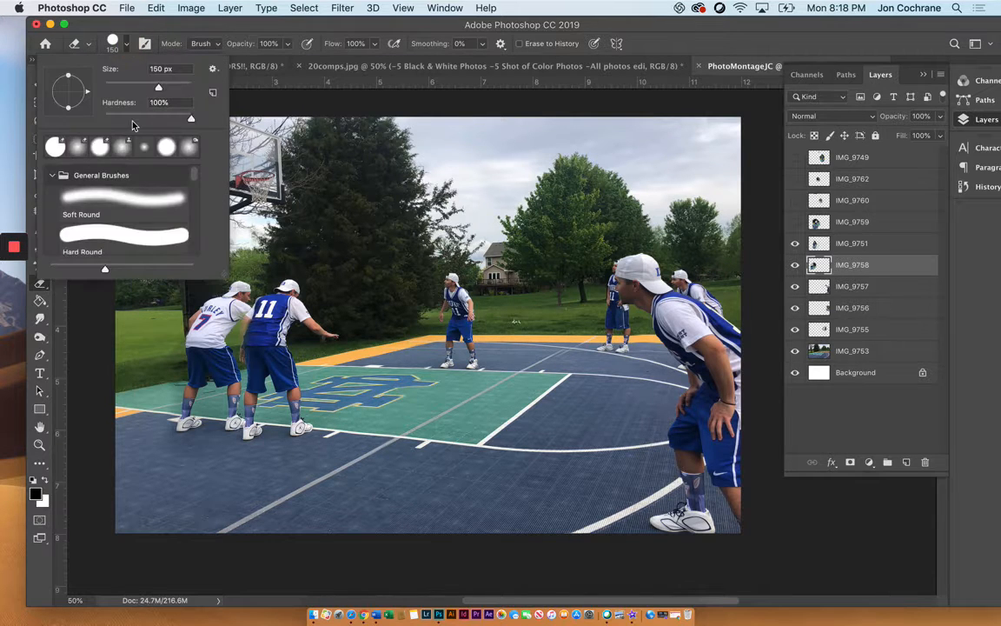
left_click_drag(122, 115, 131, 117)
left_click(106, 300)
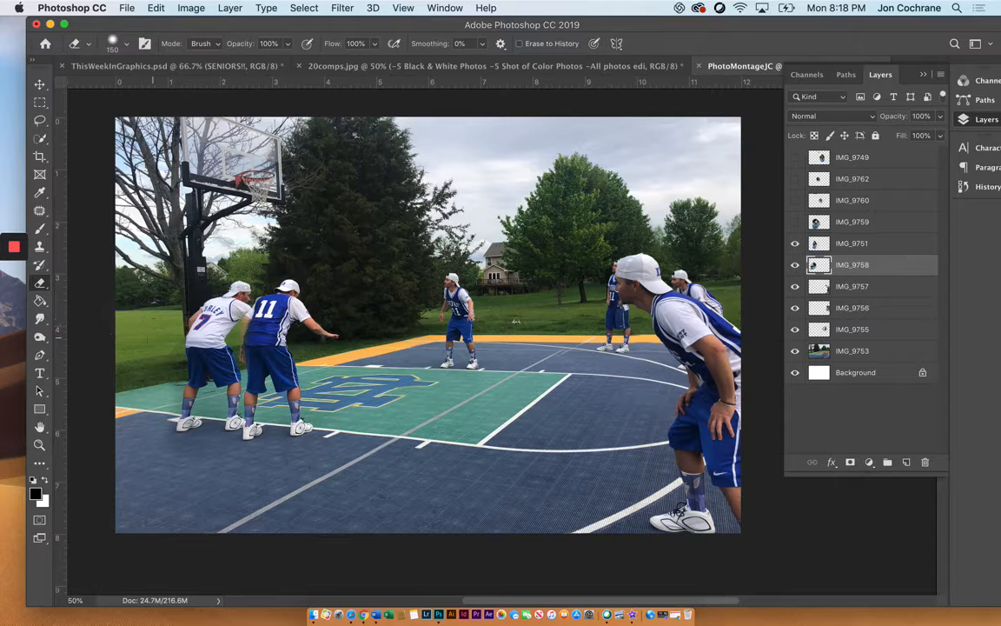
mouse_move(168, 341)
left_mouse_down()
mouse_move(163, 375)
mouse_move(135, 314)
left_mouse_up()
mouse_move(179, 461)
left_mouse_down()
mouse_move(196, 460)
mouse_move(169, 453)
mouse_move(217, 459)
left_mouse_up()
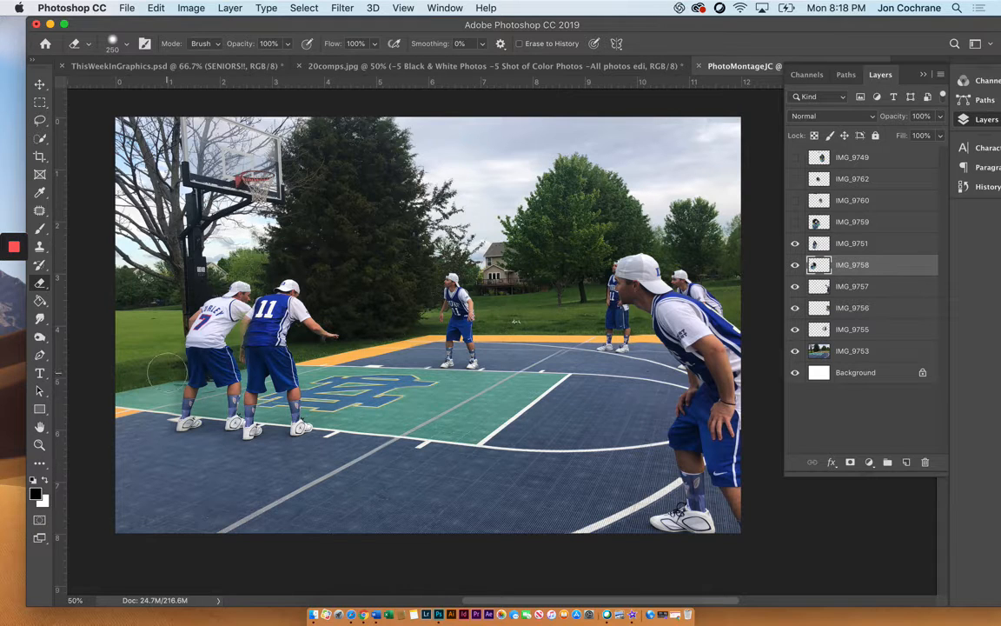
mouse_move(174, 373)
left_mouse_down()
mouse_move(155, 412)
mouse_move(176, 382)
mouse_move(167, 420)
left_mouse_up()
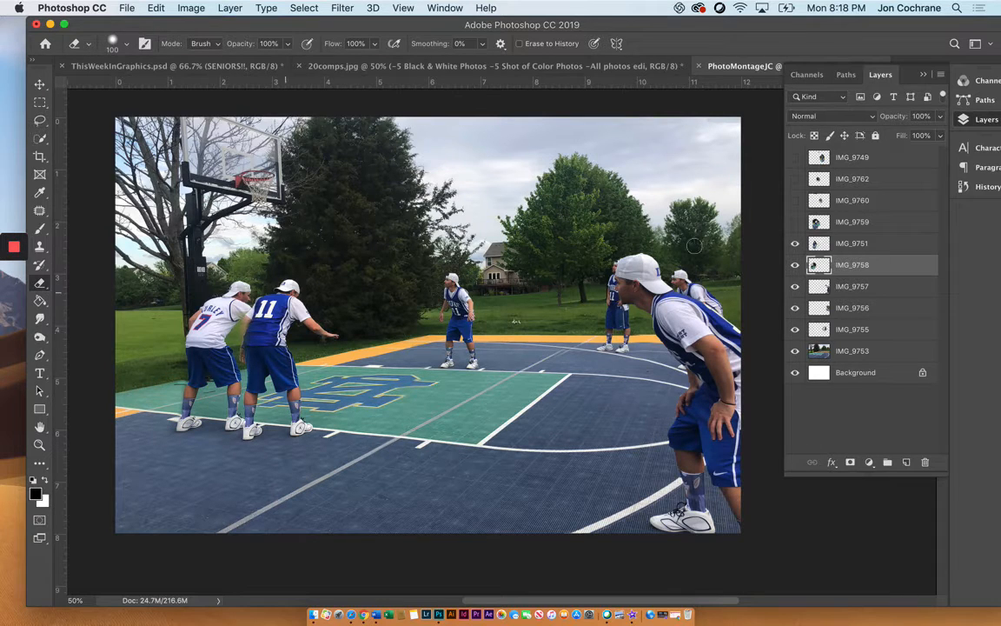
Select layer IMG_9759 and make it visible, comparing the scene with and without it
left_click(851, 222)
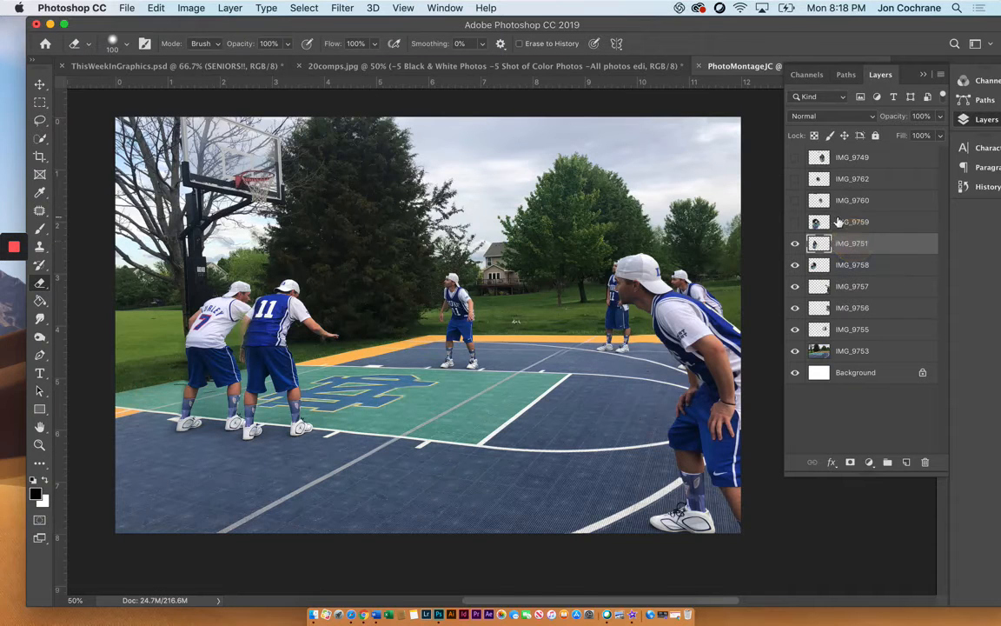
left_click(795, 221)
left_click(795, 222)
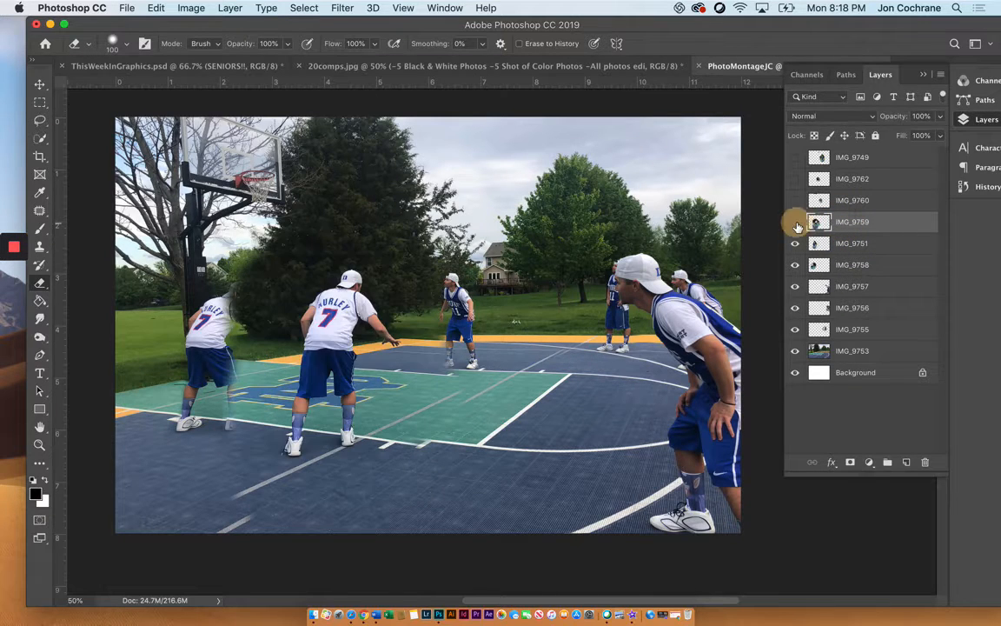
left_click(795, 223)
left_click(796, 223)
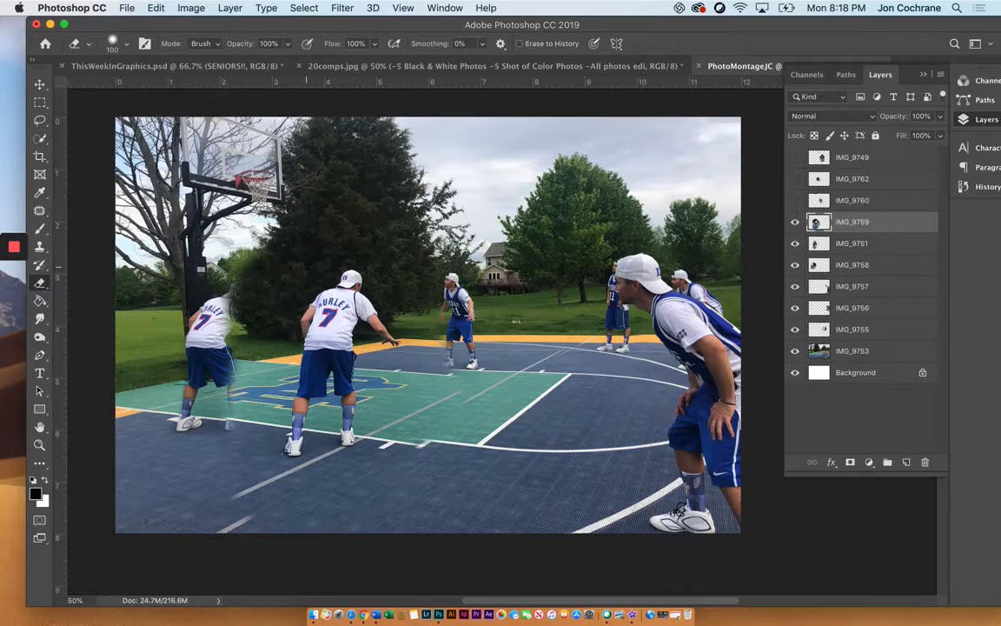
Quick-select the number 7 player's shirt, shorts, arm, legs and shoes on layer IMG_9759
left_click(40, 139)
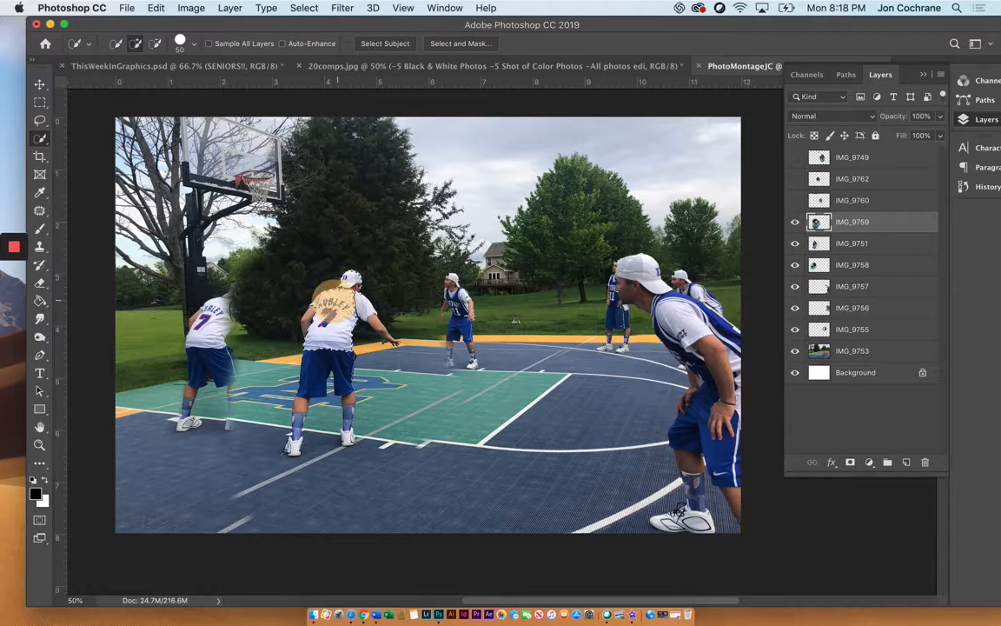
mouse_move(312, 314)
left_mouse_down()
mouse_move(336, 318)
mouse_move(309, 376)
left_mouse_up()
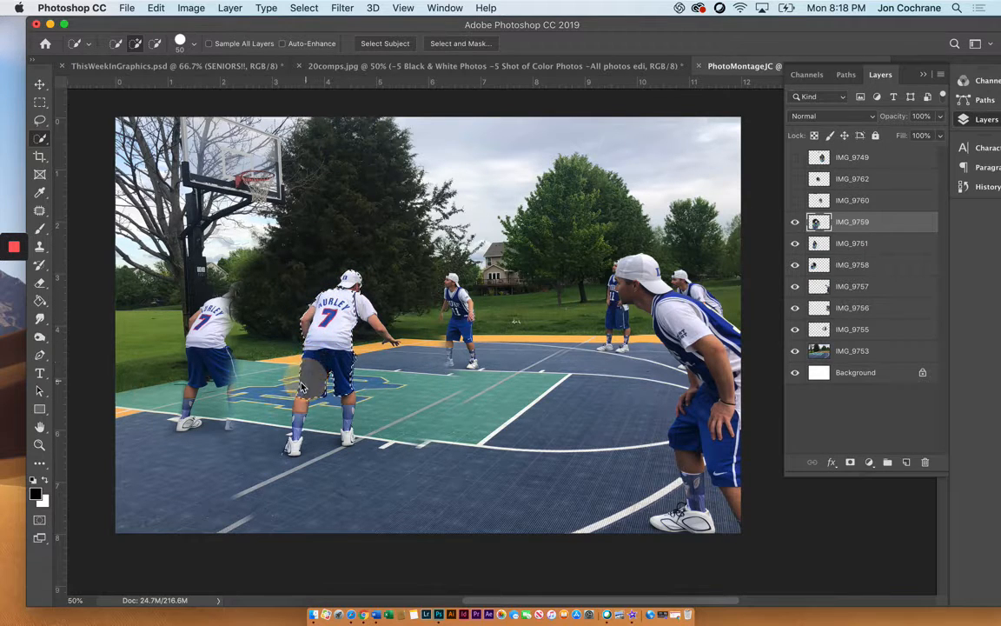
left_click(358, 304)
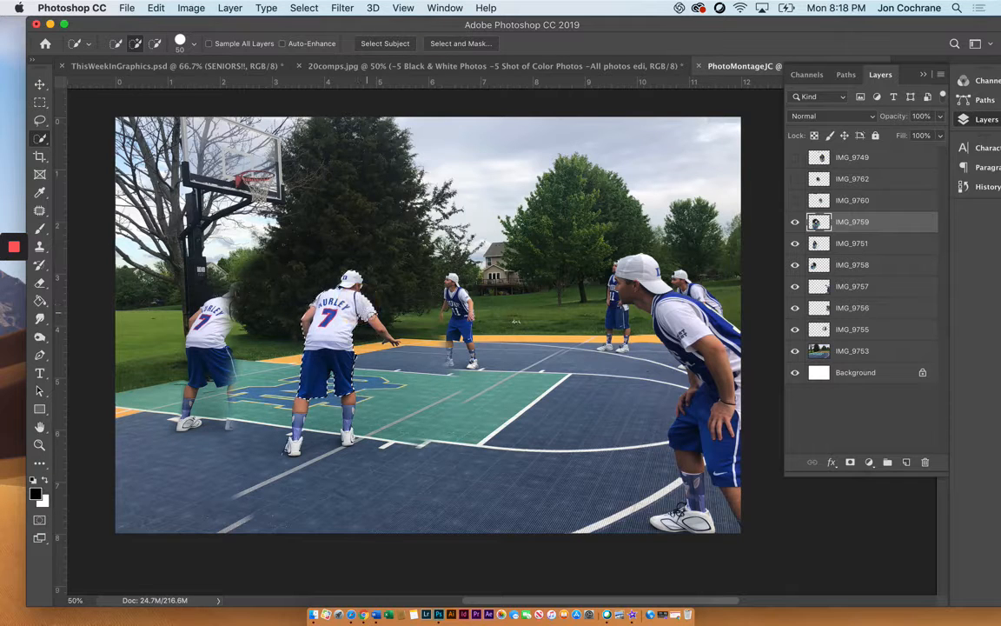
left_click(374, 316)
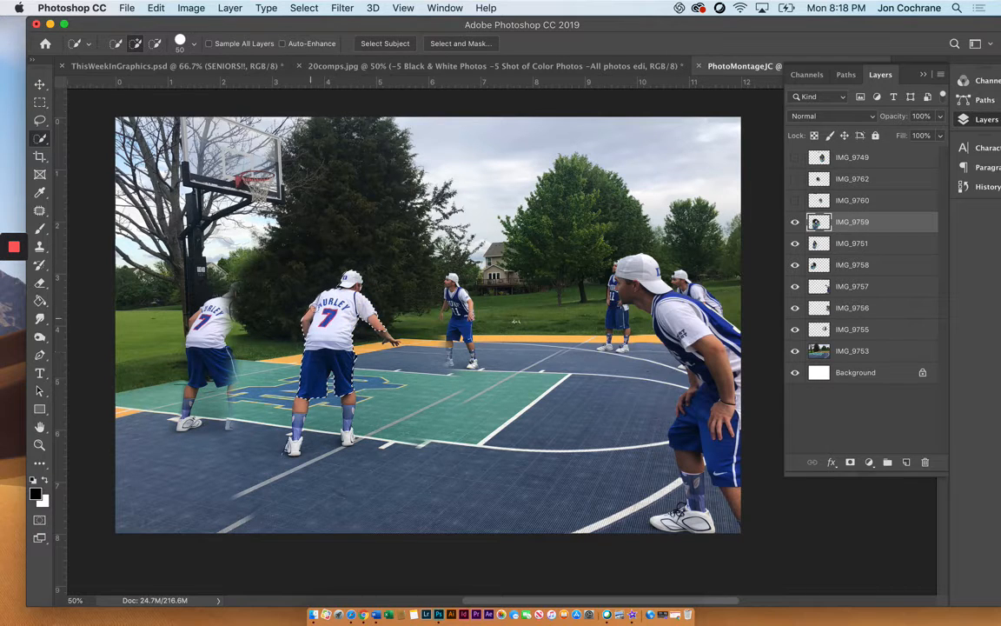
left_click(297, 405)
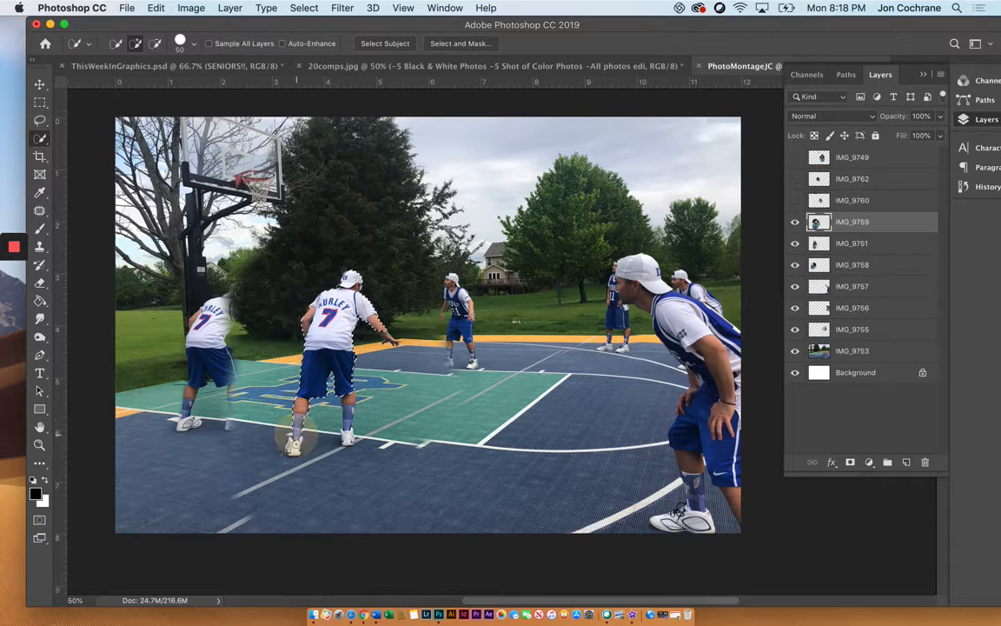
left_click(290, 439)
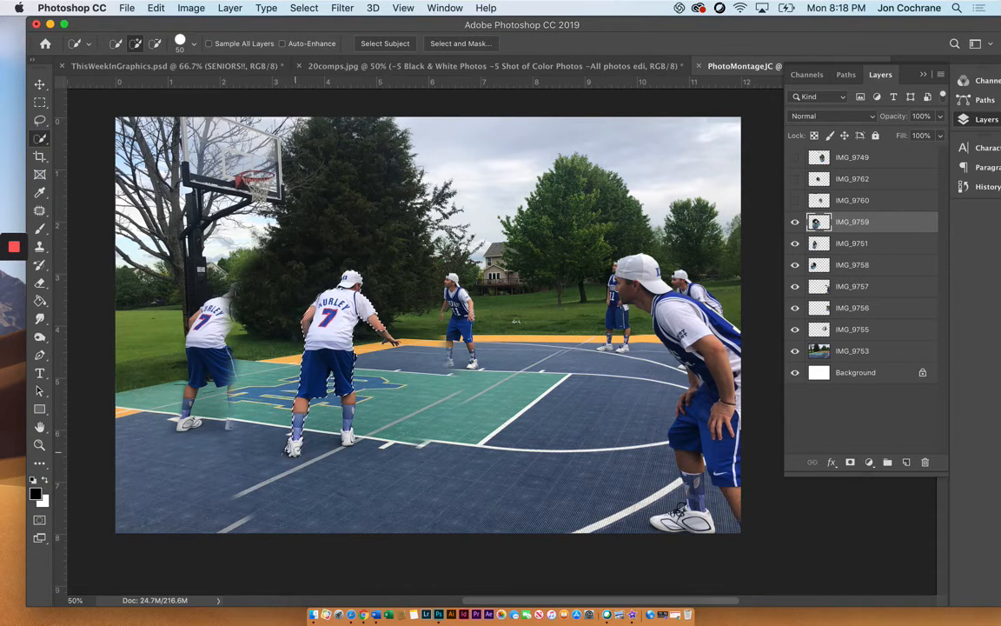
left_click(346, 407)
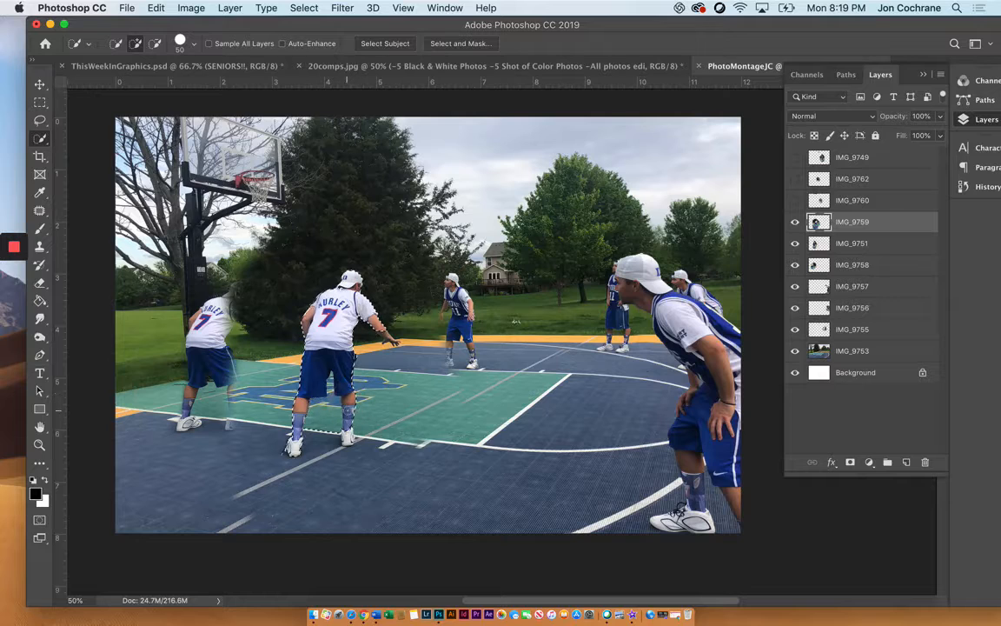
left_click(348, 438)
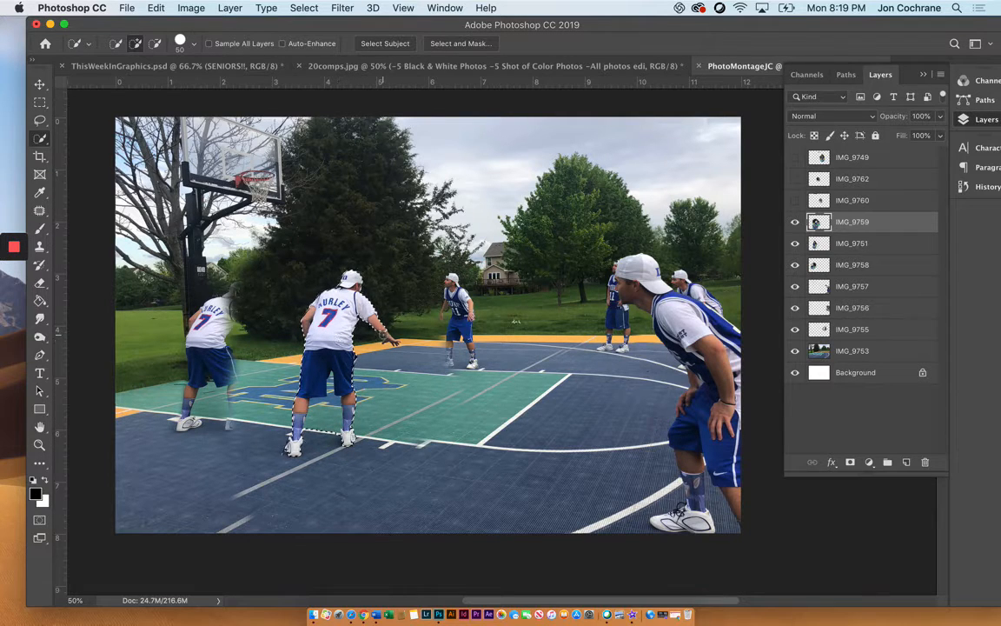
Add the player's outstretched hand to the selection, completing it with a freehand lasso outline
left_click(389, 340)
left_click(38, 117)
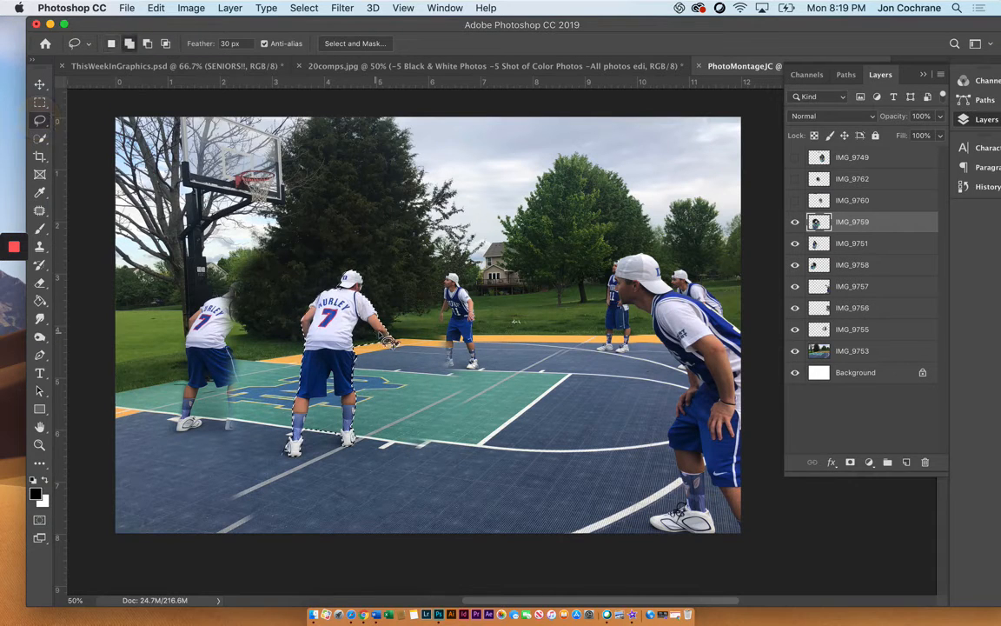
mouse_move(391, 339)
left_mouse_down()
mouse_move(393, 324)
mouse_move(403, 346)
mouse_move(391, 352)
mouse_move(388, 336)
left_mouse_up()
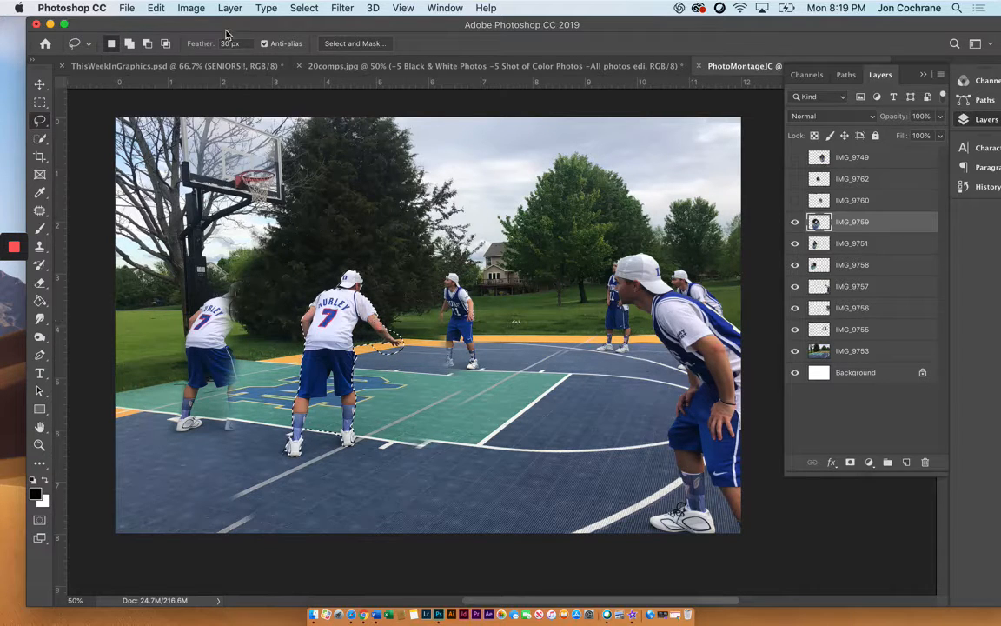
Invert the selection, delete IMG_9759's background around the number 7 player, and deselect
left_click(304, 8)
left_click(324, 63)
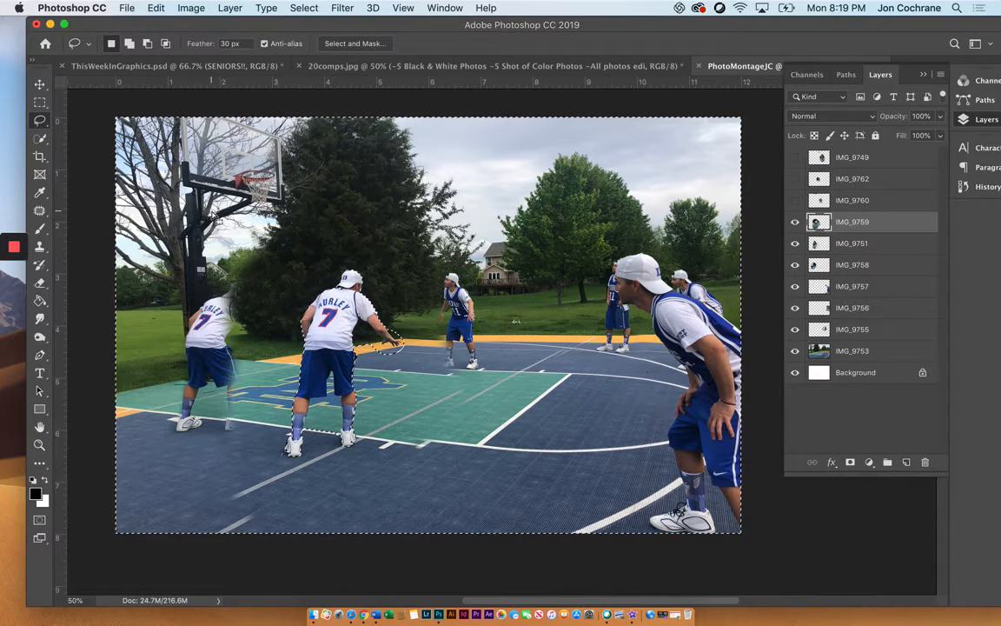
key("Delete")
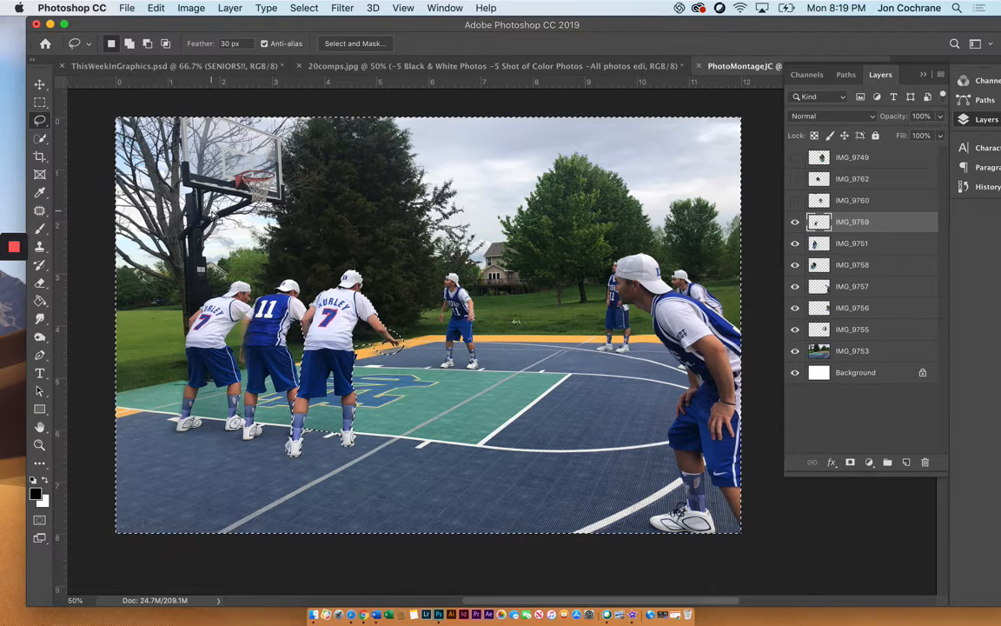
key("ctrl+d")
Nudge the cut-out number 7 player on IMG_9759 slightly up and right to align it with the court
key("m")
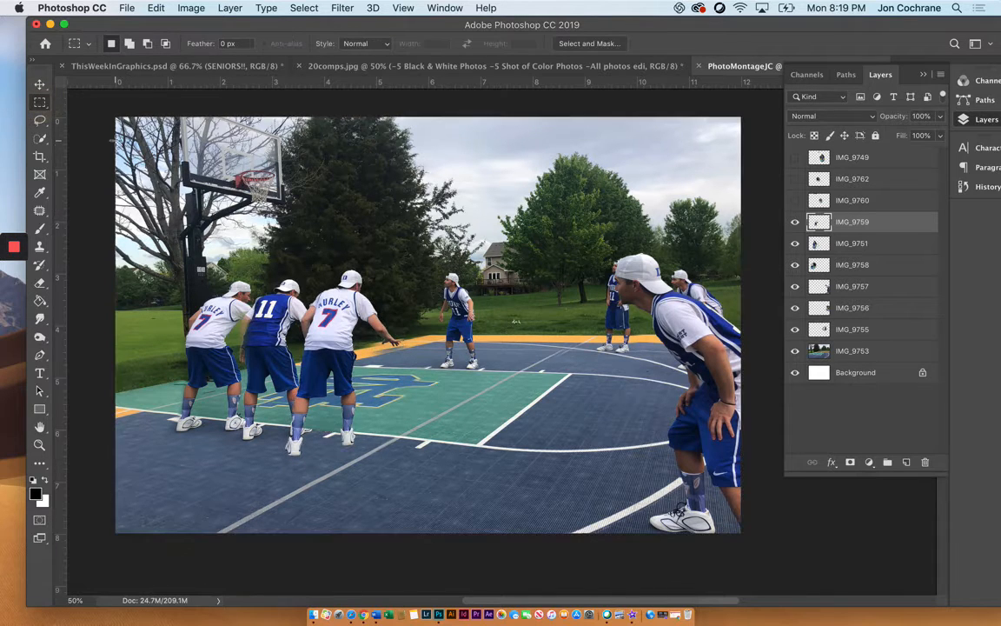
left_click(39, 84)
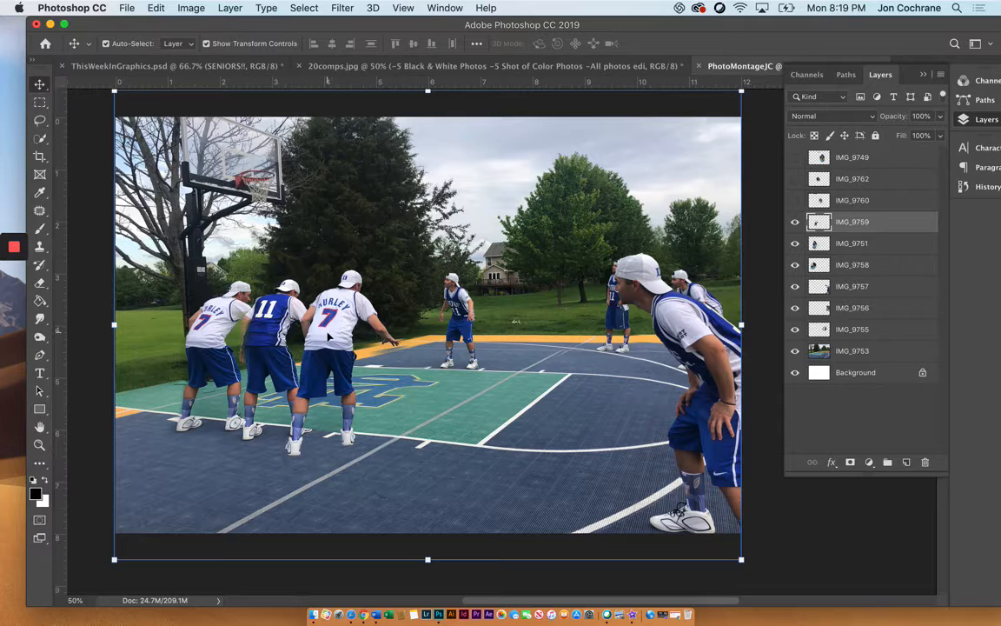
left_click_drag(328, 337, 329, 334)
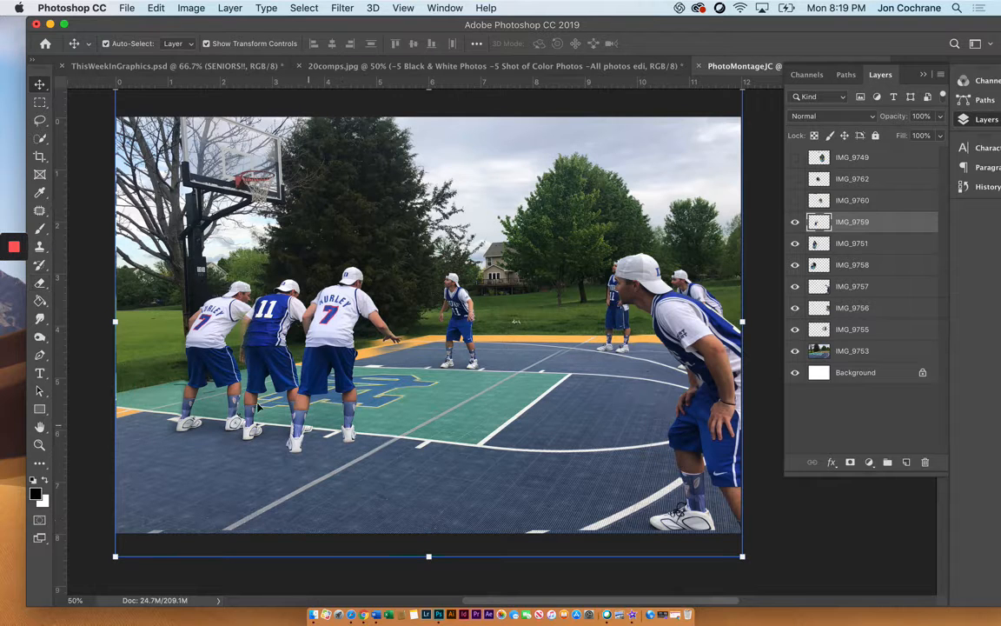
Erase IMG_9759's leftover court between the player's feet to uncover the number 11 player's shoe, undoing the last stroke
left_click(39, 283)
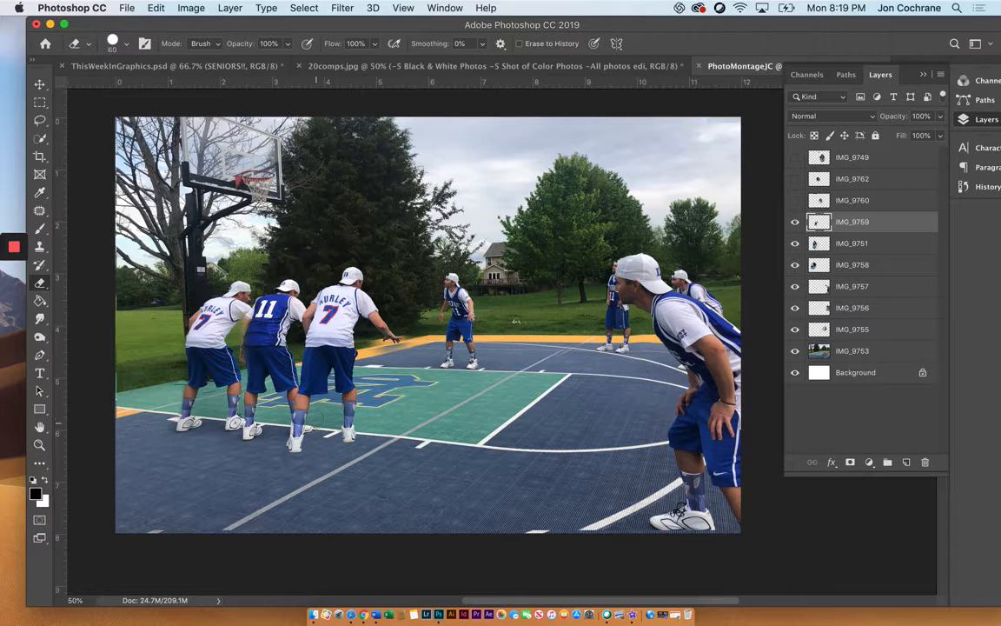
left_click(313, 424)
left_click_drag(309, 426, 318, 423)
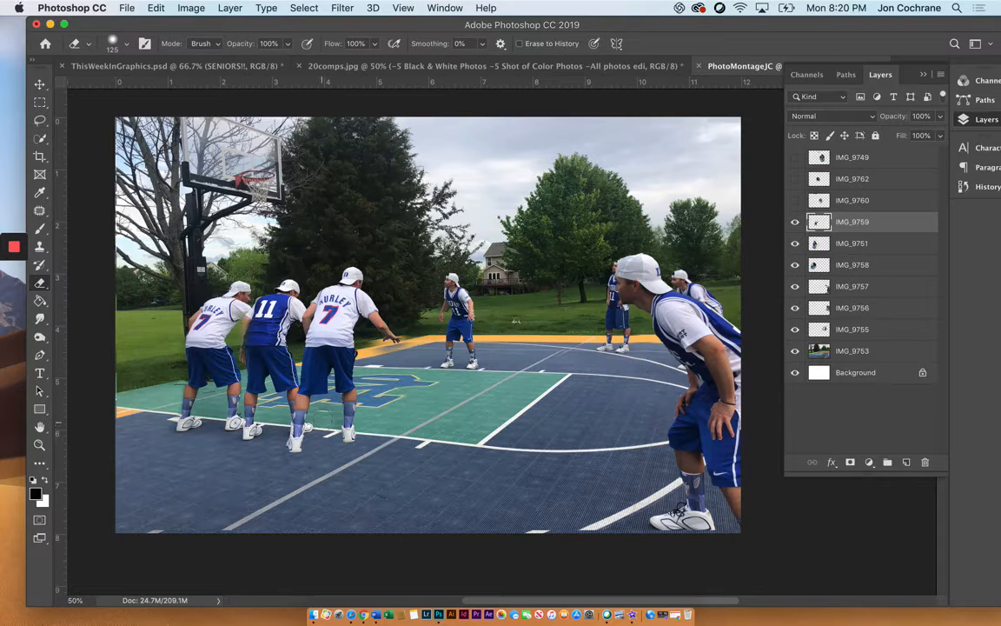
key("super+z")
Compare the scene with layer IMG_9759 hidden and shown
left_click(795, 223)
left_click(795, 222)
left_click(795, 223)
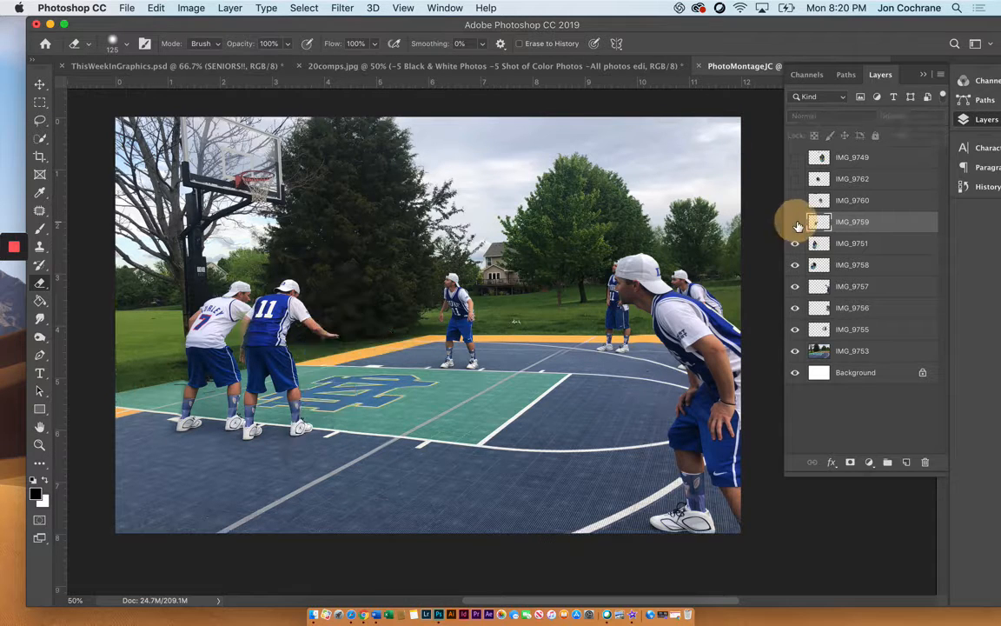
left_click(795, 222)
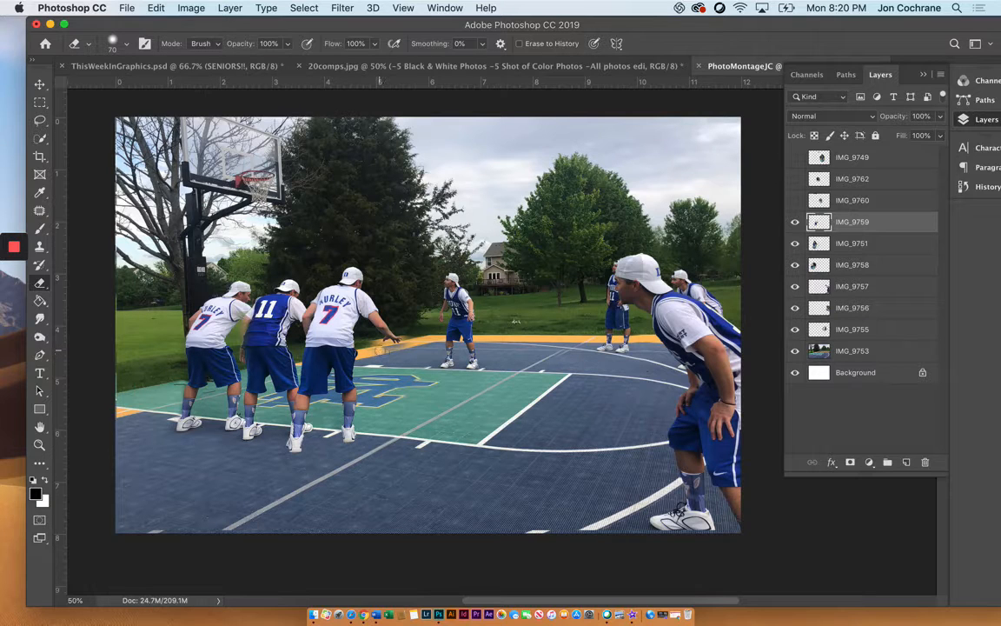
Erase the leftover court and sideline around the IMG_9759 player's outstretched hand, reducing the soft eraser to 30 px
mouse_move(379, 350)
left_mouse_down()
mouse_move(403, 346)
mouse_move(381, 340)
left_mouse_up()
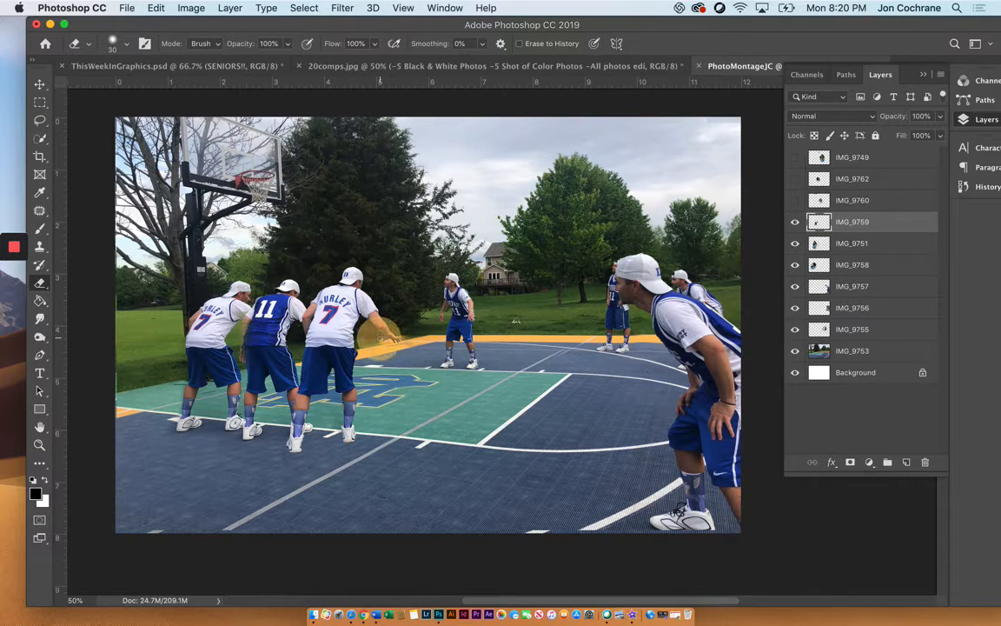
left_click(379, 340)
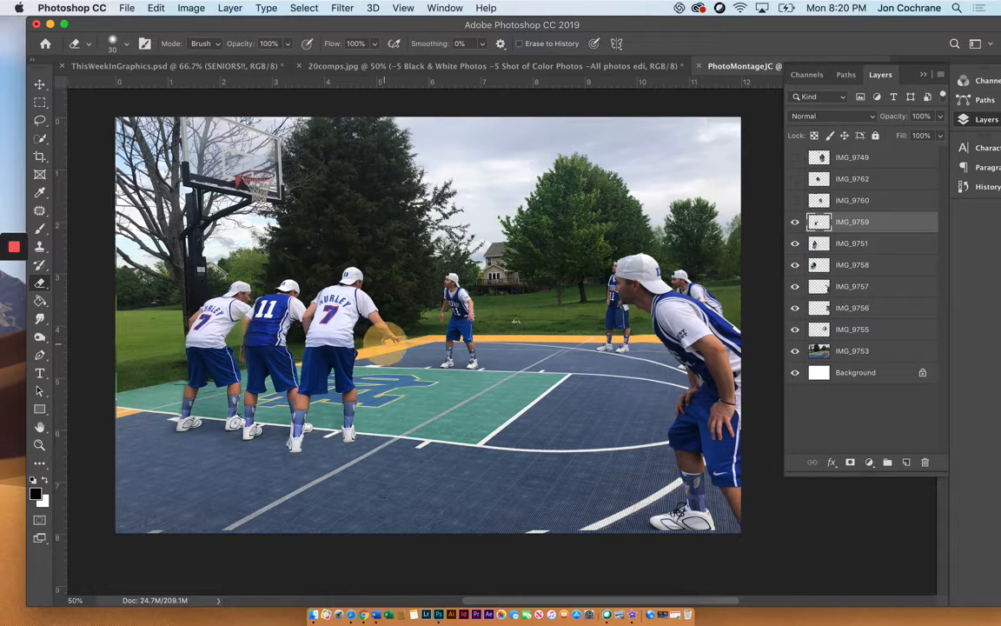
left_click_drag(384, 343, 387, 346)
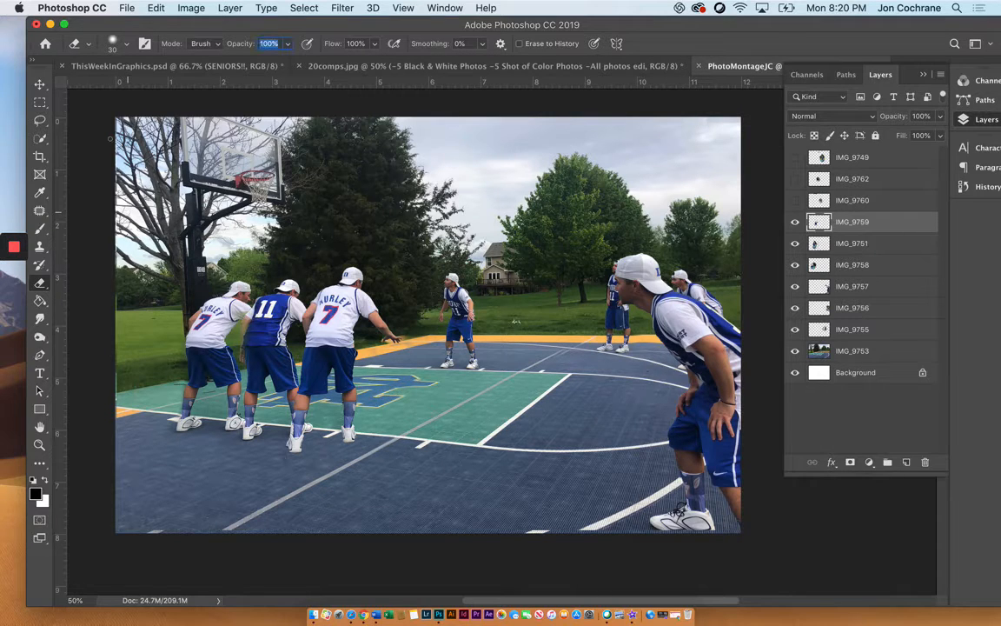
Enlarge the eraser to 137 px and clear IMG_9759's leftover strips along the photo's left and bottom edges
left_click(114, 44)
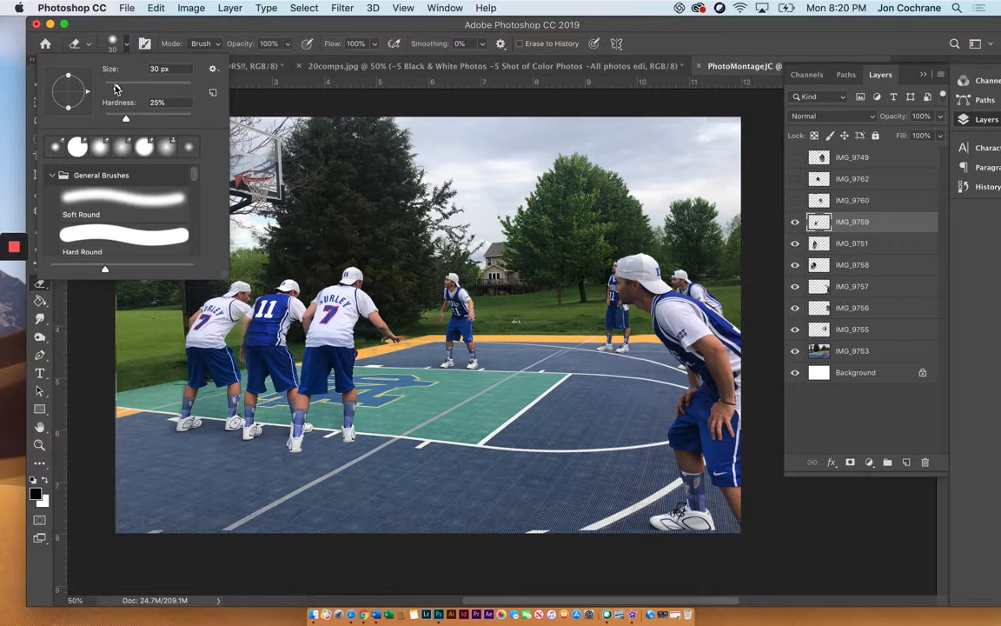
left_click_drag(116, 87, 137, 91)
left_click(108, 285)
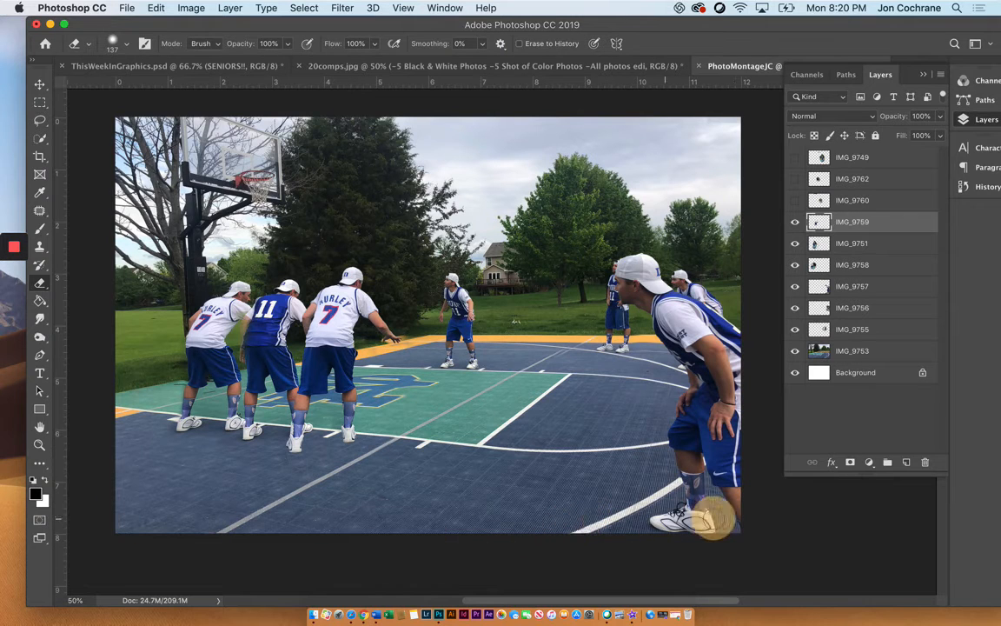
Show layer IMG_9760, compare it on and off, and move its white-jersey player right, beside the blue number 11 player at midcourt
left_click(795, 201)
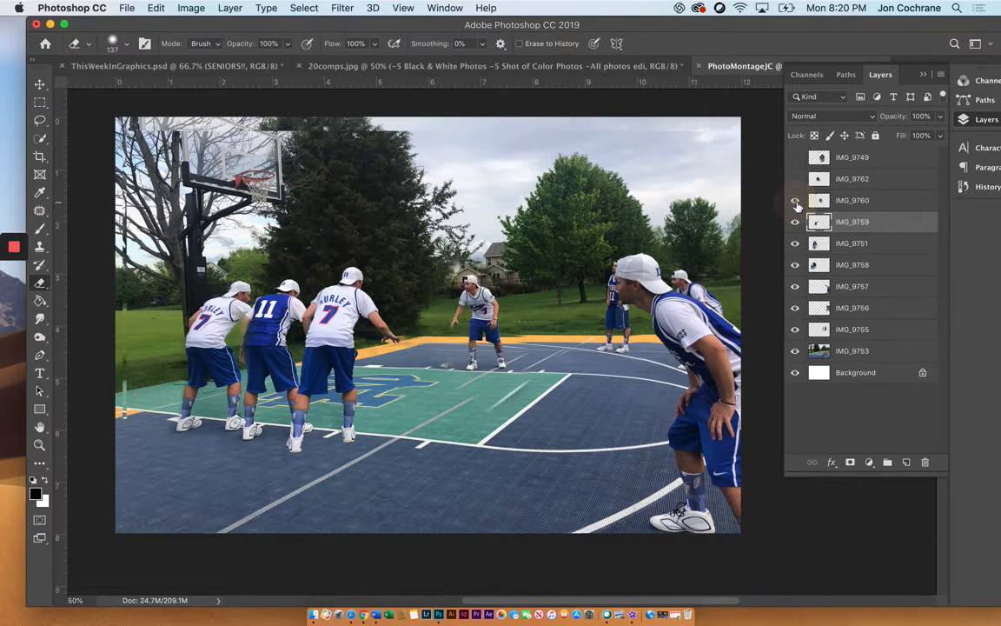
left_click(795, 201)
left_click(795, 201)
left_click(795, 201)
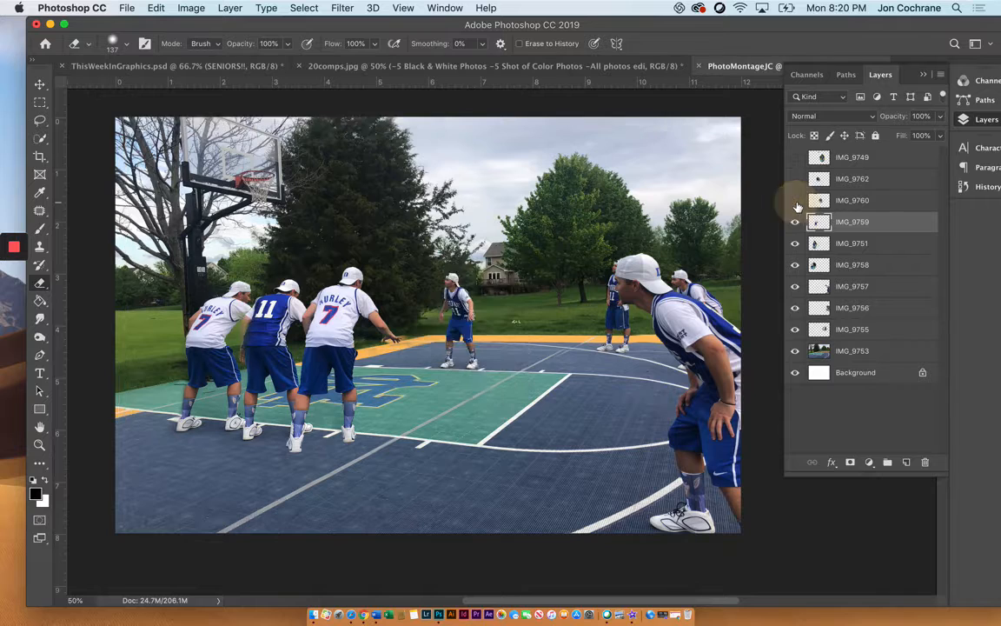
left_click(795, 201)
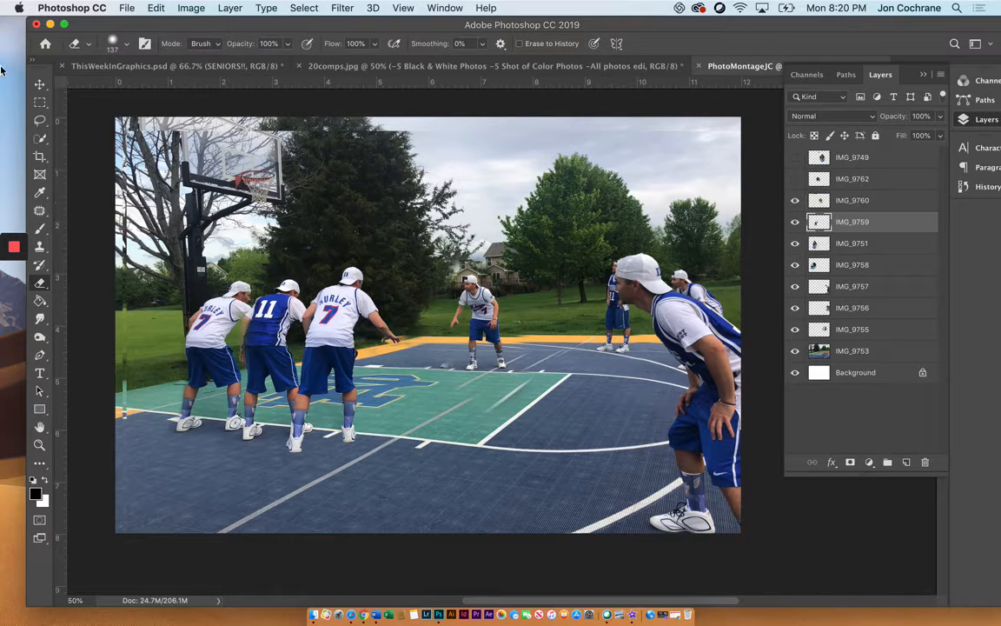
left_click(39, 84)
left_click_drag(485, 311, 516, 317)
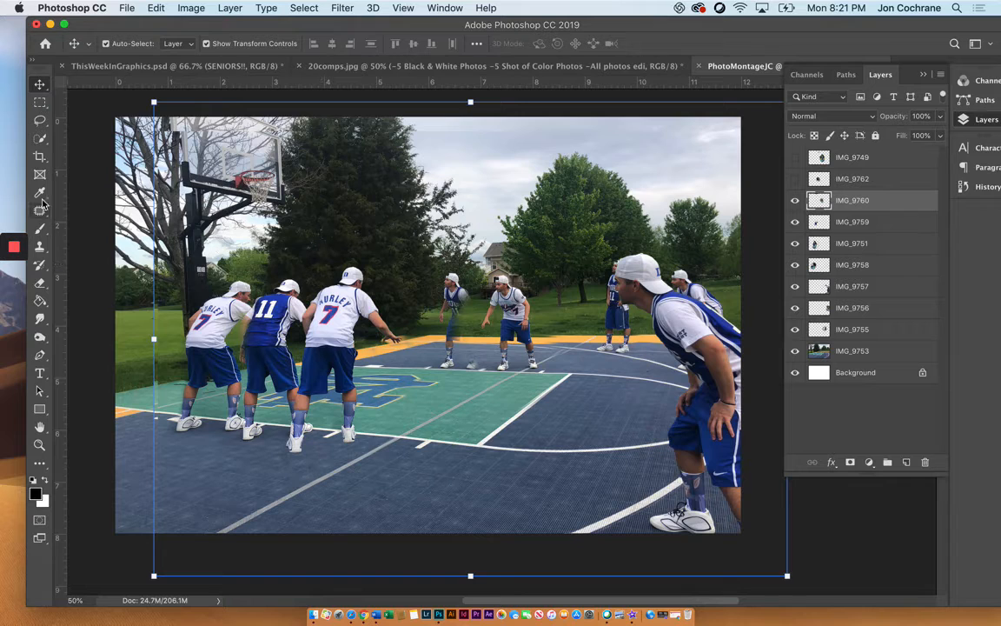
Select and delete IMG_9760's leftover strips along the photo's left side and bottom with the Rectangular Marquee, and deselect
left_click(39, 139)
left_click(39, 120)
left_click(40, 104)
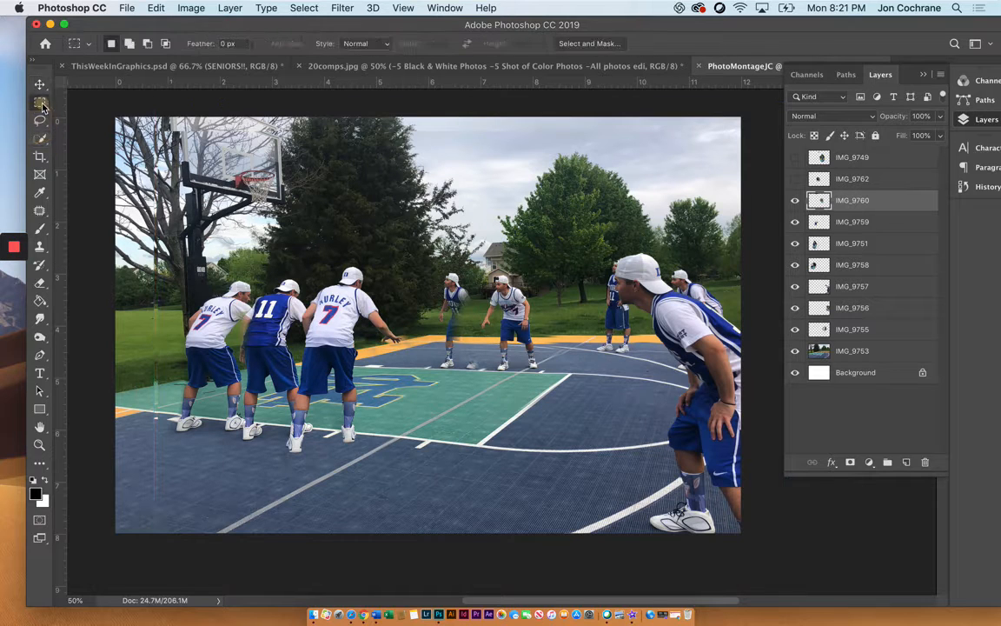
left_click_drag(94, 79, 177, 35)
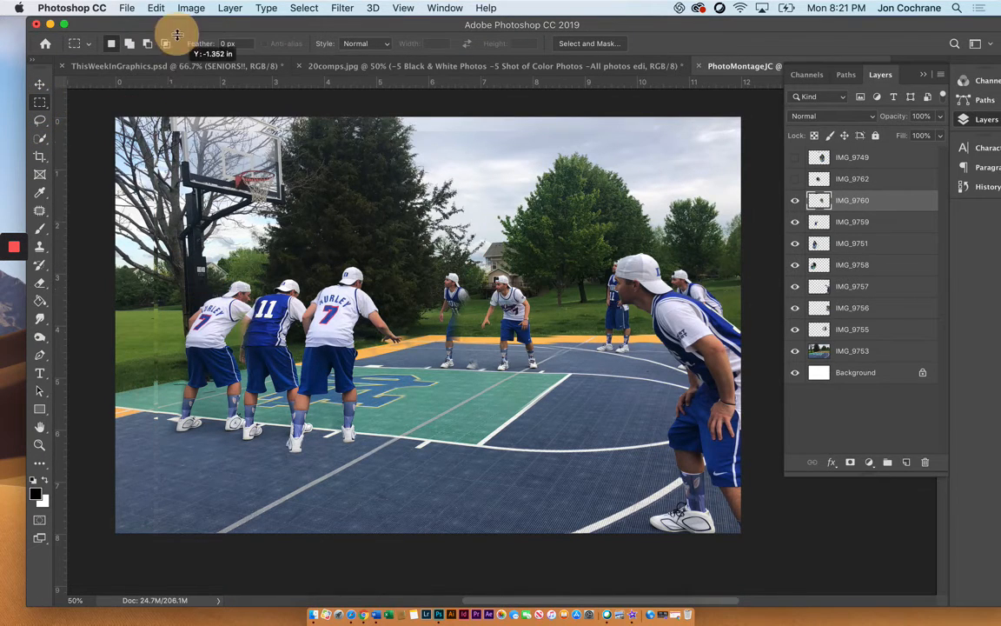
left_click_drag(115, 117, 262, 562)
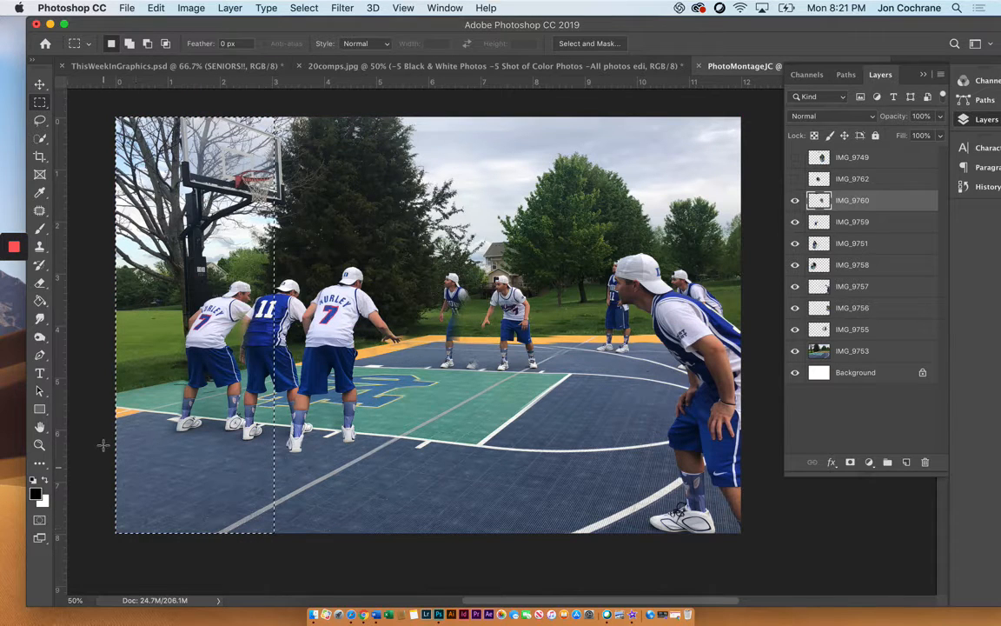
left_click_drag(97, 402, 880, 565)
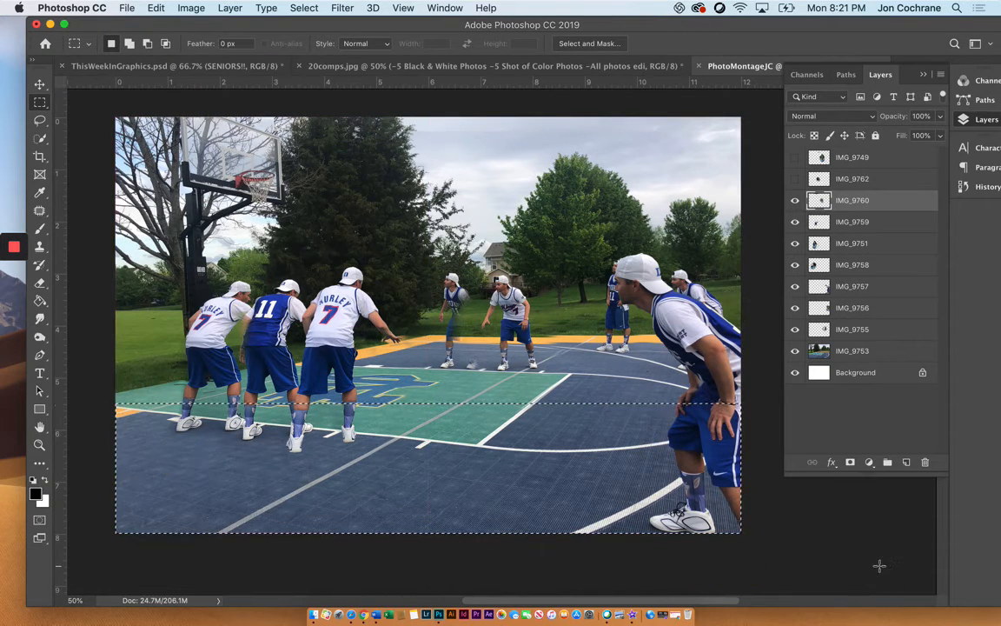
left_click(581, 492)
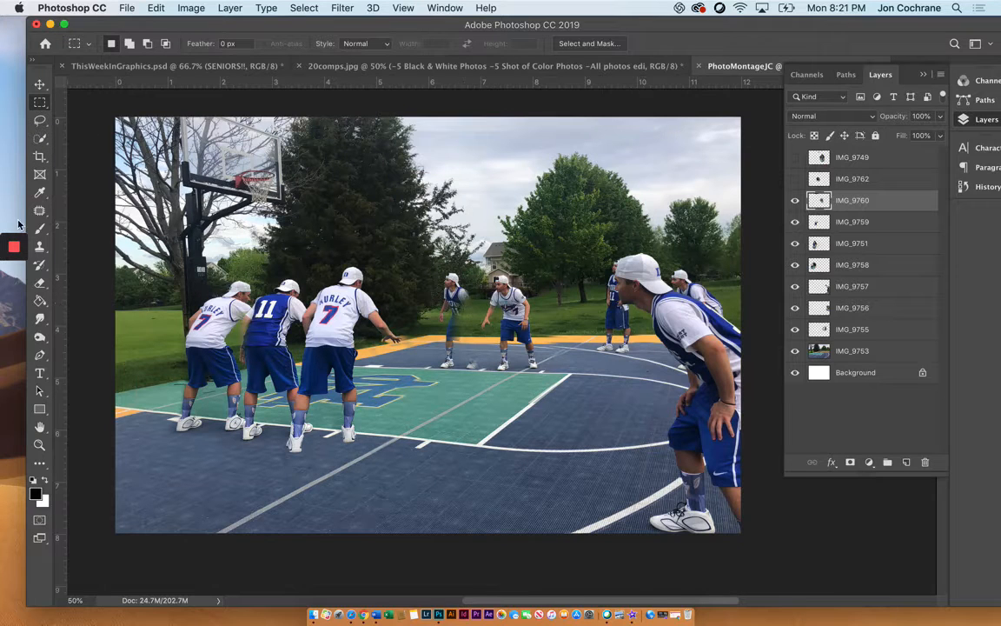
Erase IMG_9760's leftover background over the blue number 11 player at midcourt and around its own white-jersey player with the 137 px eraser
left_click(39, 246)
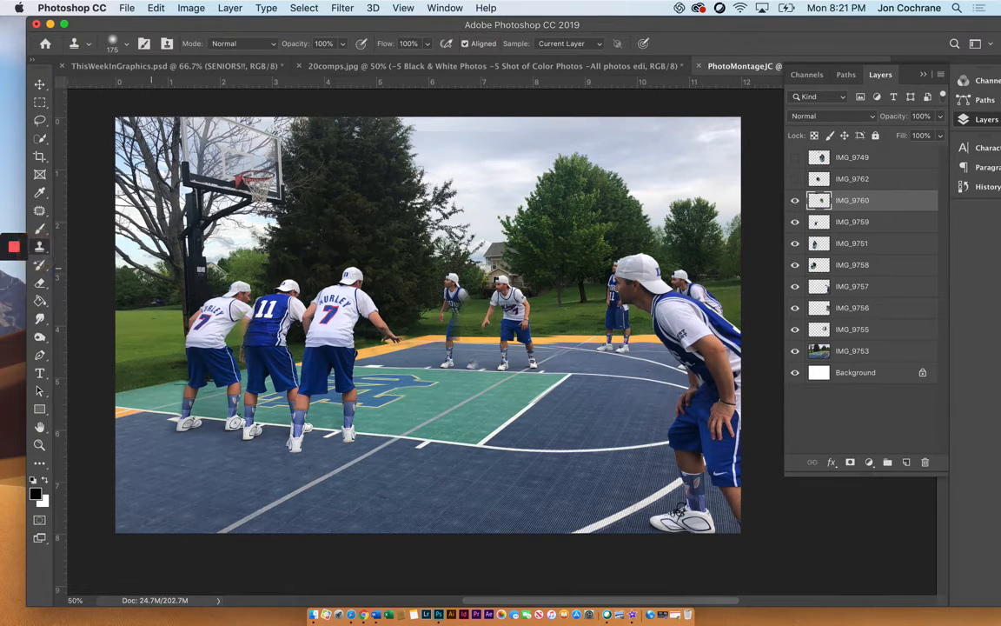
left_click(39, 282)
left_click(455, 297)
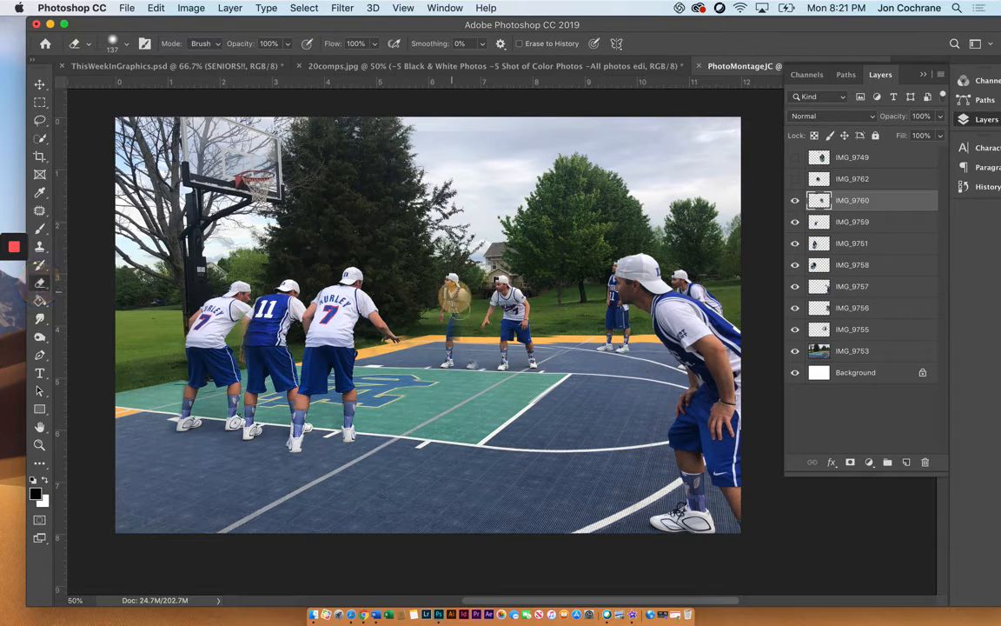
mouse_move(455, 297)
left_mouse_down()
mouse_move(460, 340)
mouse_move(464, 328)
mouse_move(475, 356)
mouse_move(472, 346)
mouse_move(465, 357)
mouse_move(481, 365)
mouse_move(451, 371)
left_mouse_up()
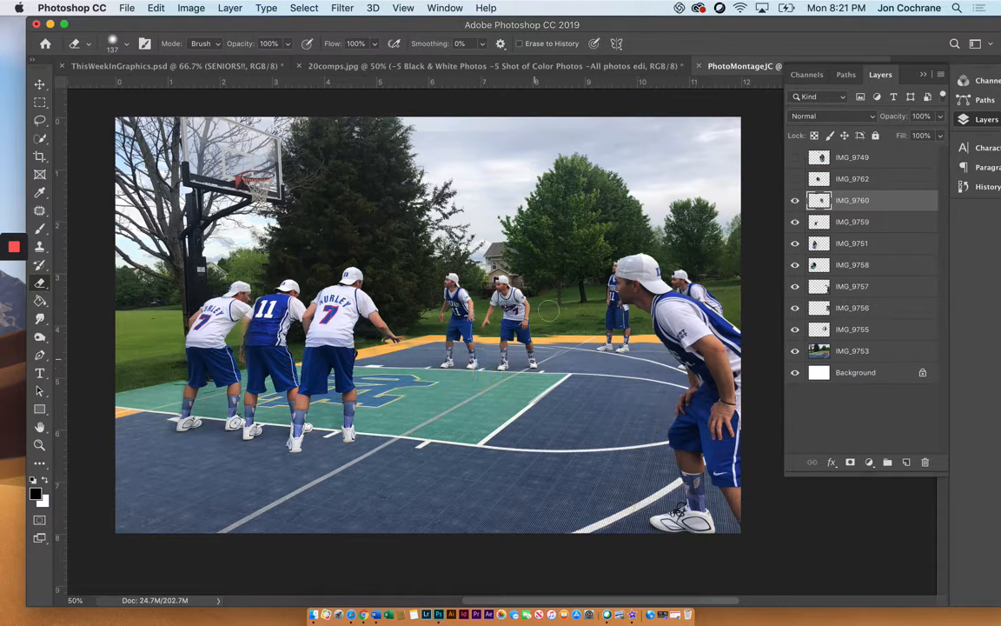
mouse_move(548, 311)
left_mouse_down()
mouse_move(510, 299)
mouse_move(508, 317)
mouse_move(564, 364)
mouse_move(539, 402)
mouse_move(525, 381)
left_mouse_up()
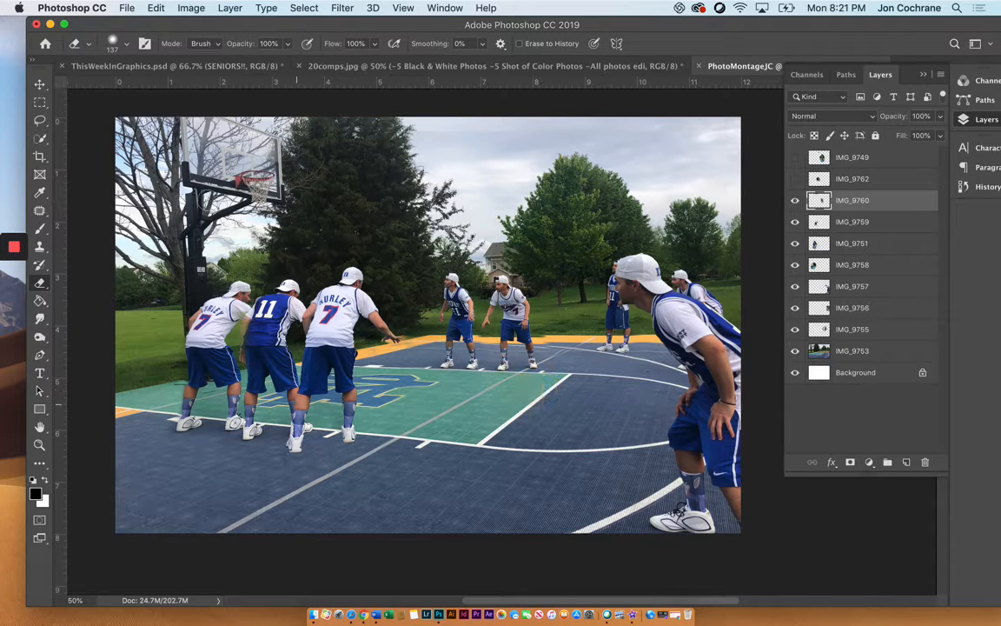
Nudge the IMG_9760 player slightly to line up the court, and erase along the white line at his feet with a 60 px eraser
left_click(39, 84)
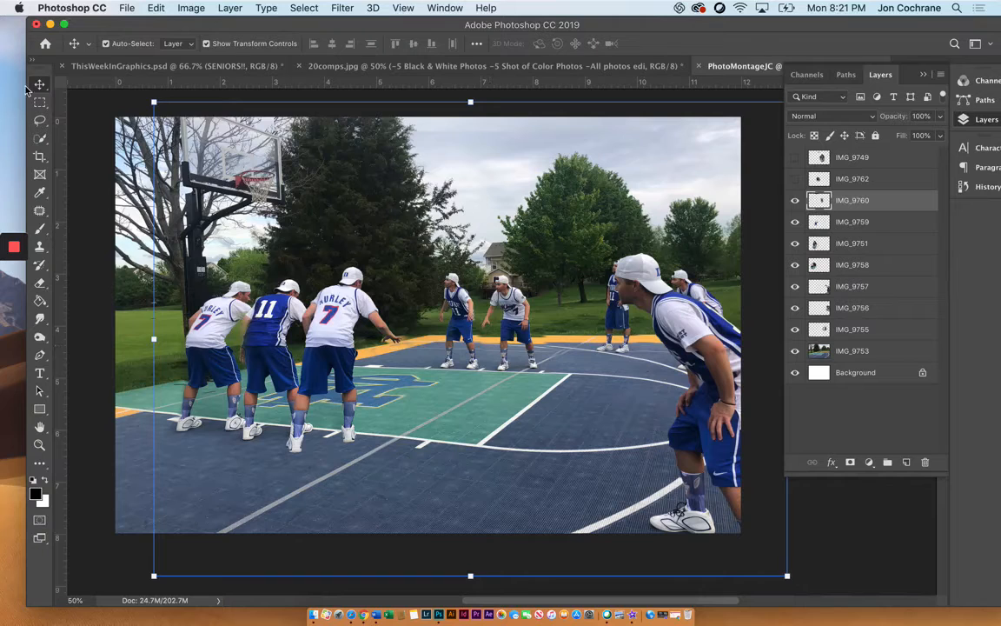
left_click(38, 84)
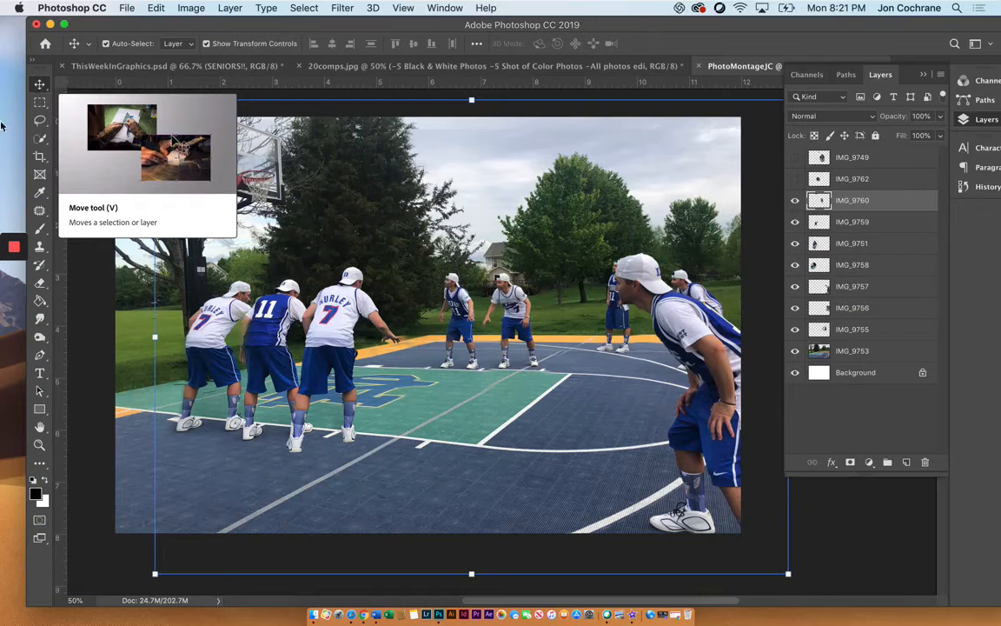
left_click(39, 282)
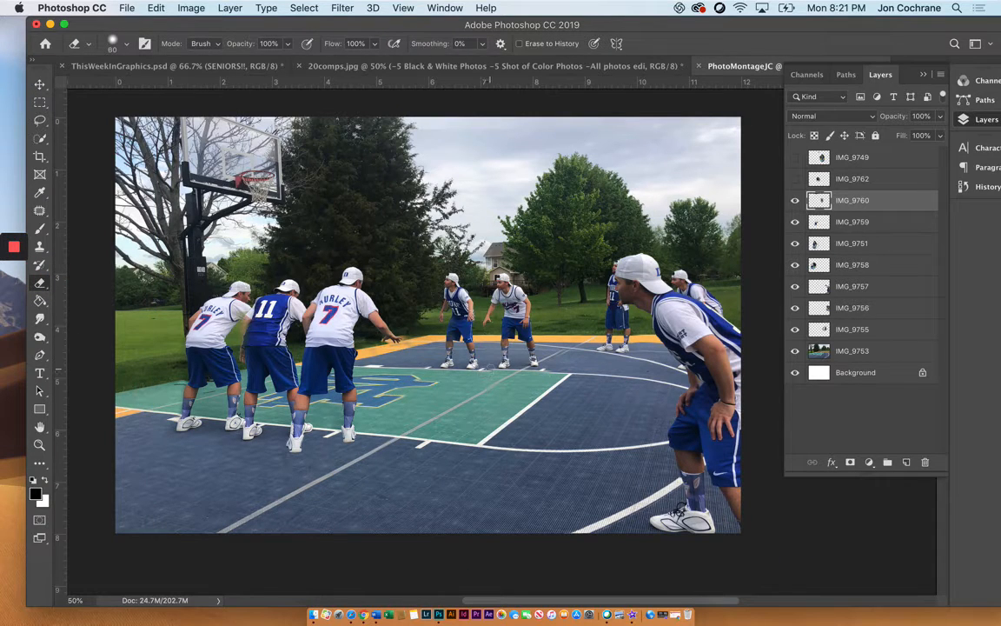
left_click_drag(490, 368, 548, 370)
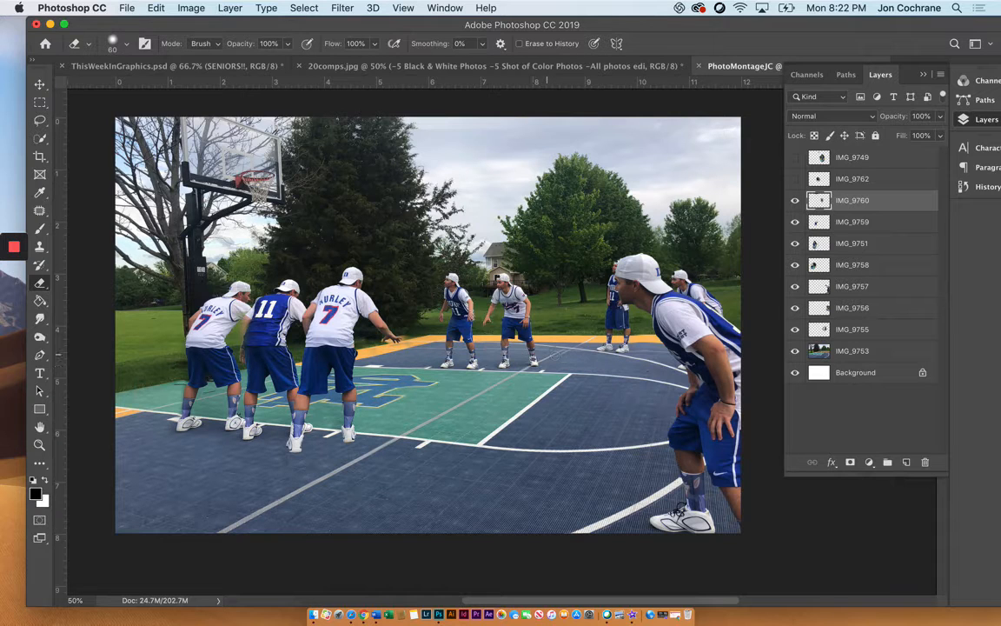
Compare the scene with layer IMG_9760 hidden and shown
left_click(796, 201)
left_click(796, 200)
left_click(796, 201)
left_click(796, 200)
left_click(796, 201)
left_click(796, 201)
Show layer IMG_9762 and move its white-jersey player up and left, beside the blue number 11 player at midcourt
left_click(796, 179)
left_click(796, 179)
left_click(796, 179)
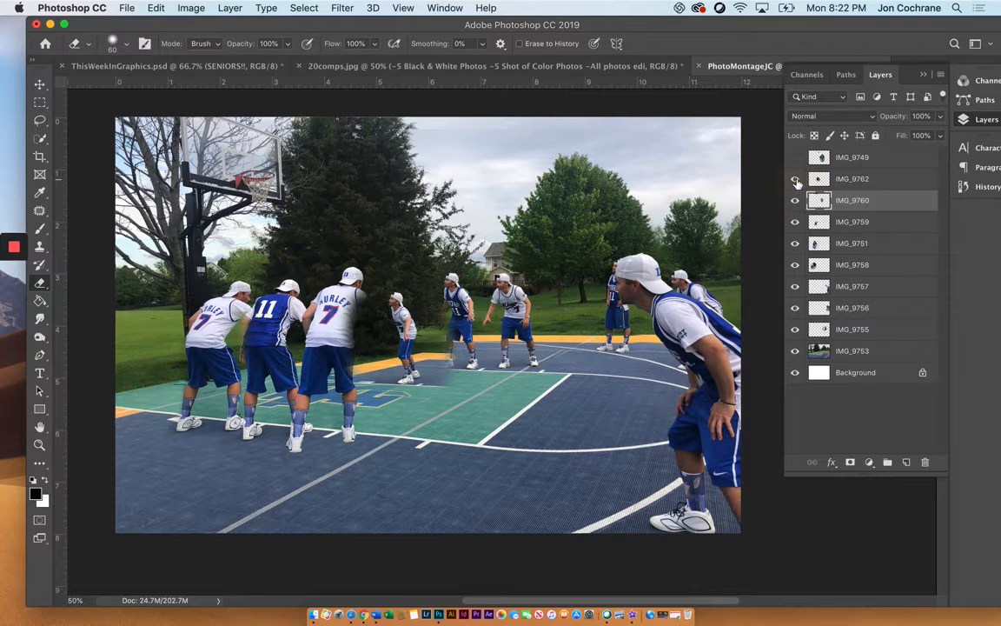
left_click(39, 85)
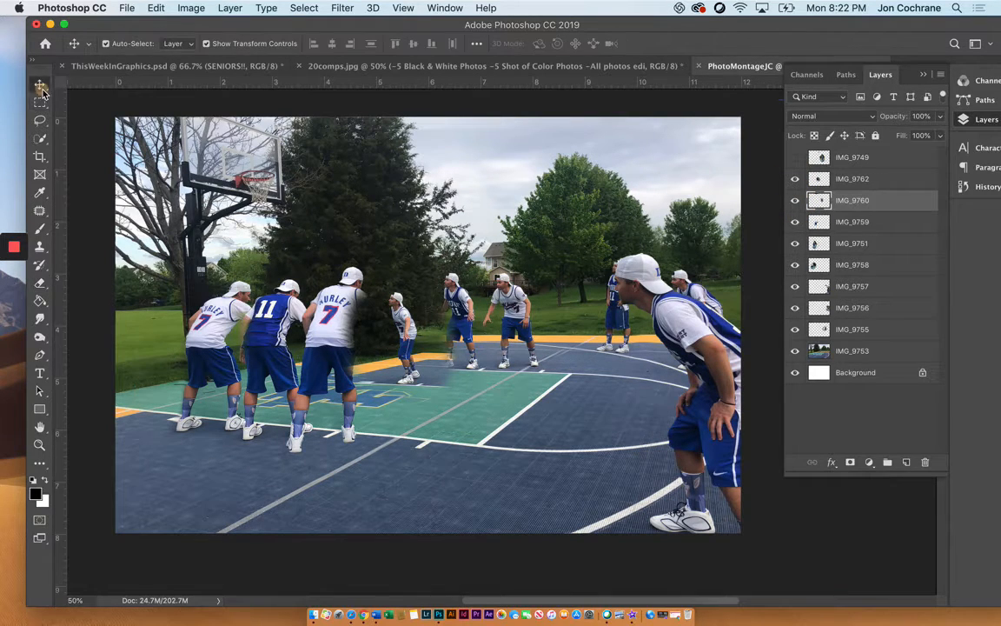
mouse_move(406, 315)
left_mouse_down()
mouse_move(411, 329)
mouse_move(409, 315)
mouse_move(404, 322)
left_mouse_up()
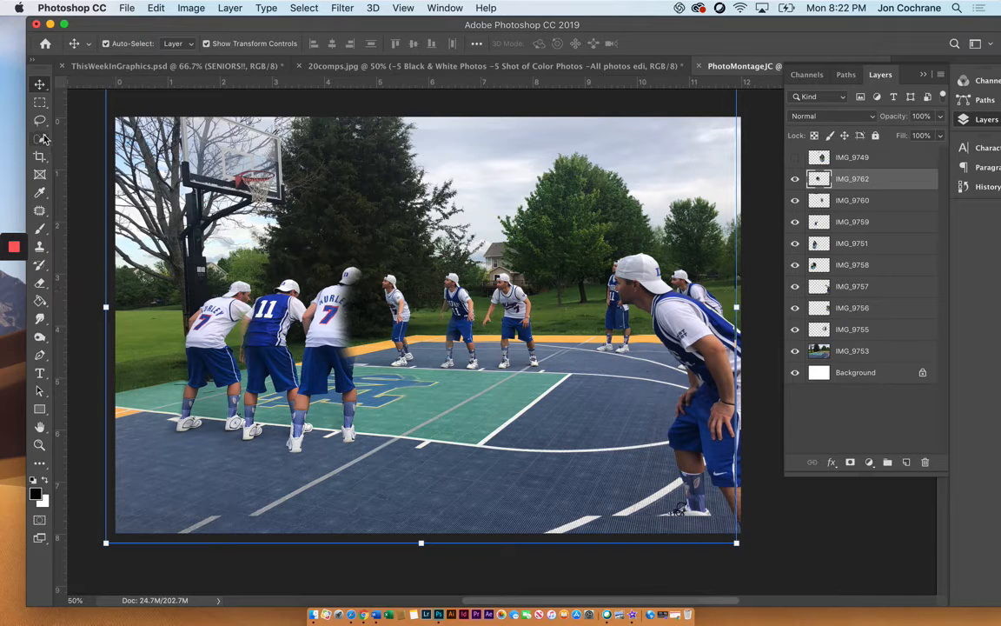
Select and delete IMG_9762's leftover left side and bottom strip with the Rectangular Marquee, and deselect
left_click(39, 102)
left_click_drag(92, 92, 307, 584)
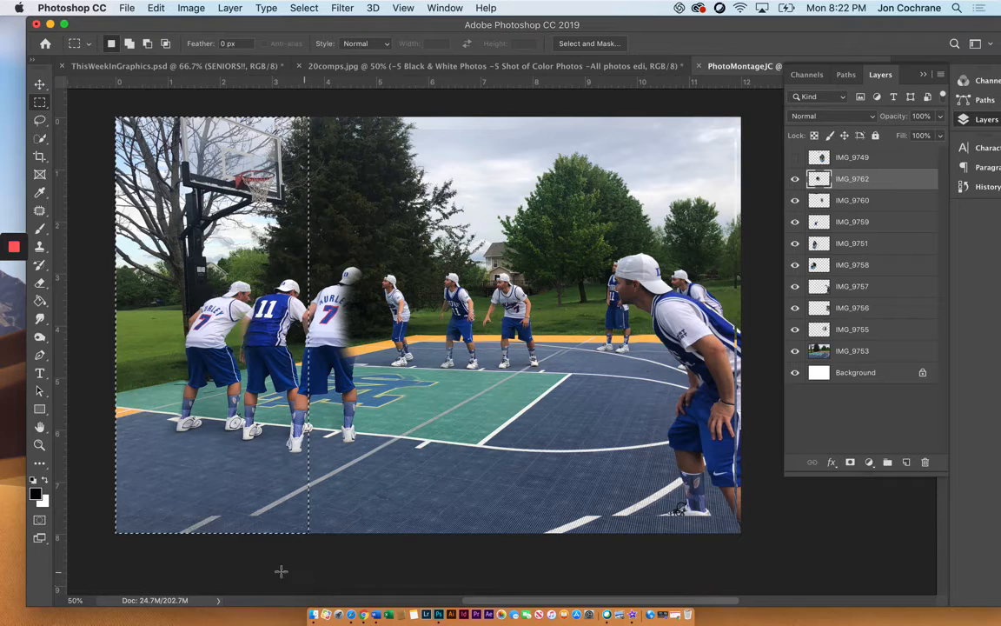
left_click_drag(112, 461, 865, 602)
left_click(529, 417)
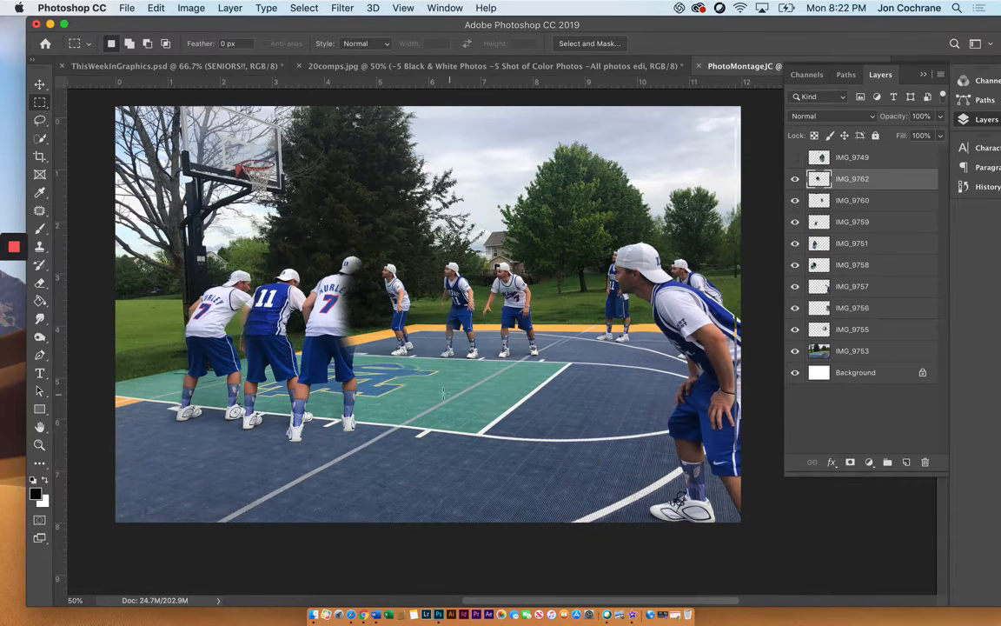
Erase IMG_9762's background covering the foreground number 7 player and around its own player, enlarging the eraser from 100 to 125 px
left_click(39, 282)
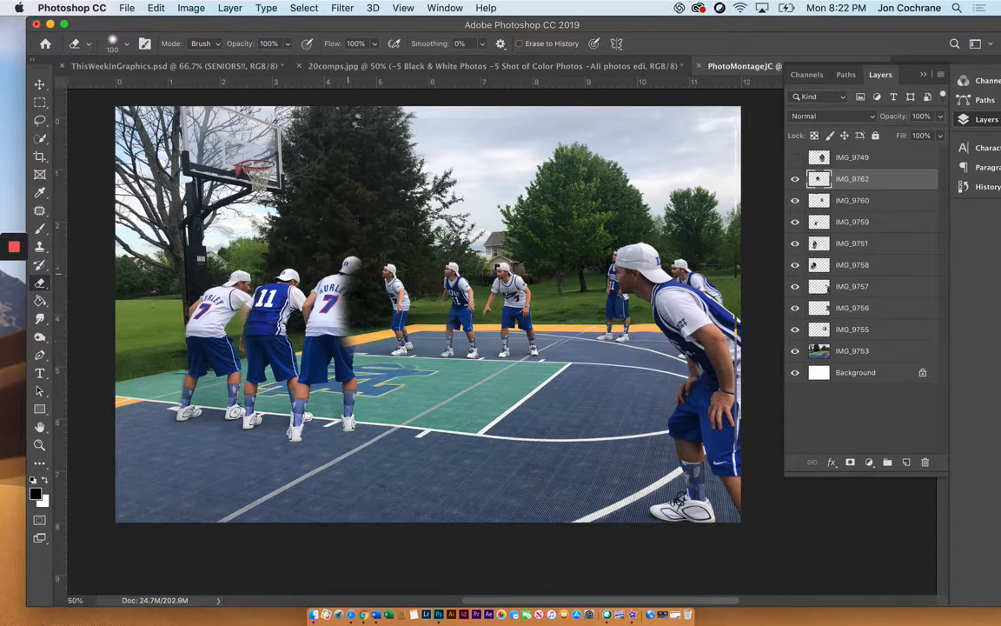
mouse_move(348, 276)
left_mouse_down()
mouse_move(348, 320)
mouse_move(347, 284)
left_mouse_up()
key("]")
mouse_move(337, 347)
left_mouse_down()
mouse_move(340, 279)
mouse_move(334, 336)
mouse_move(344, 352)
mouse_move(358, 338)
mouse_move(353, 357)
mouse_move(366, 344)
mouse_move(372, 363)
mouse_move(430, 375)
mouse_move(404, 371)
left_mouse_up()
mouse_move(430, 287)
left_mouse_down()
mouse_move(442, 355)
mouse_move(446, 248)
mouse_move(415, 226)
mouse_move(376, 225)
mouse_move(369, 310)
left_mouse_up()
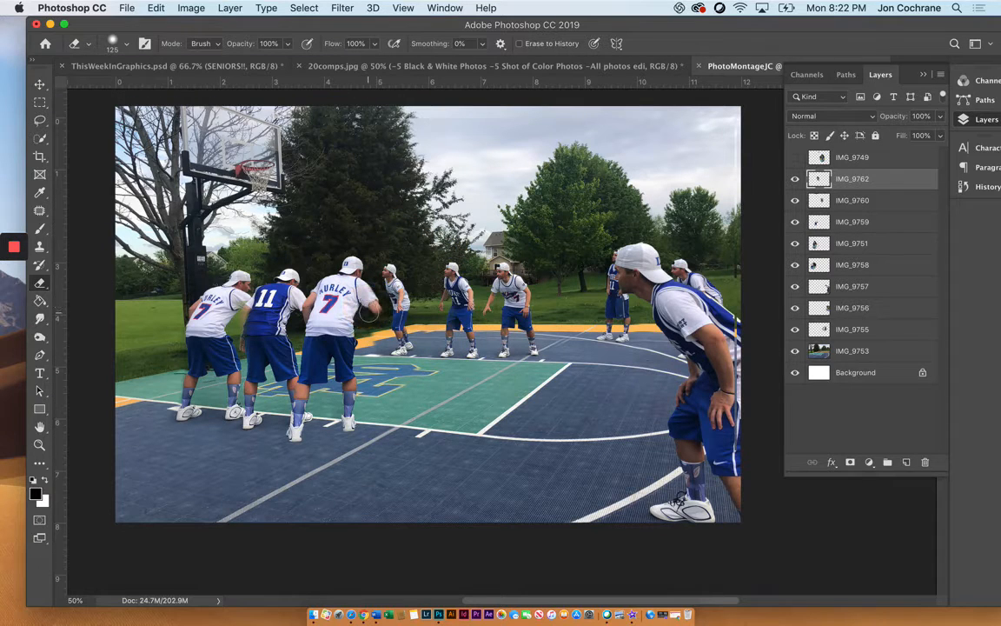
Compare the scene with layer IMG_9762 hidden and shown, checking the number 7 player's covered hand
left_click(793, 180)
left_click(793, 179)
left_click(794, 181)
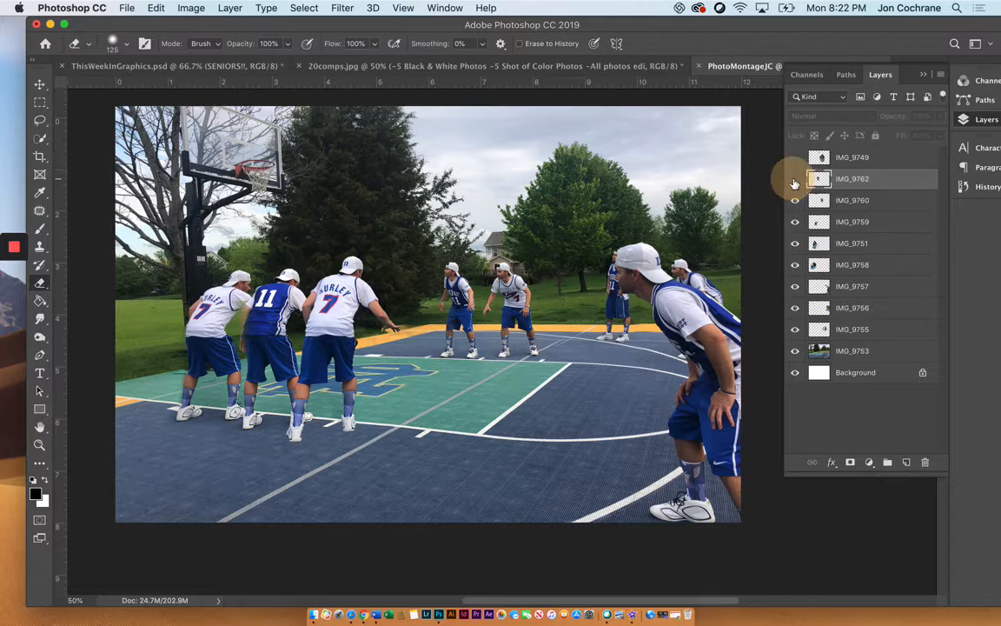
left_click(793, 180)
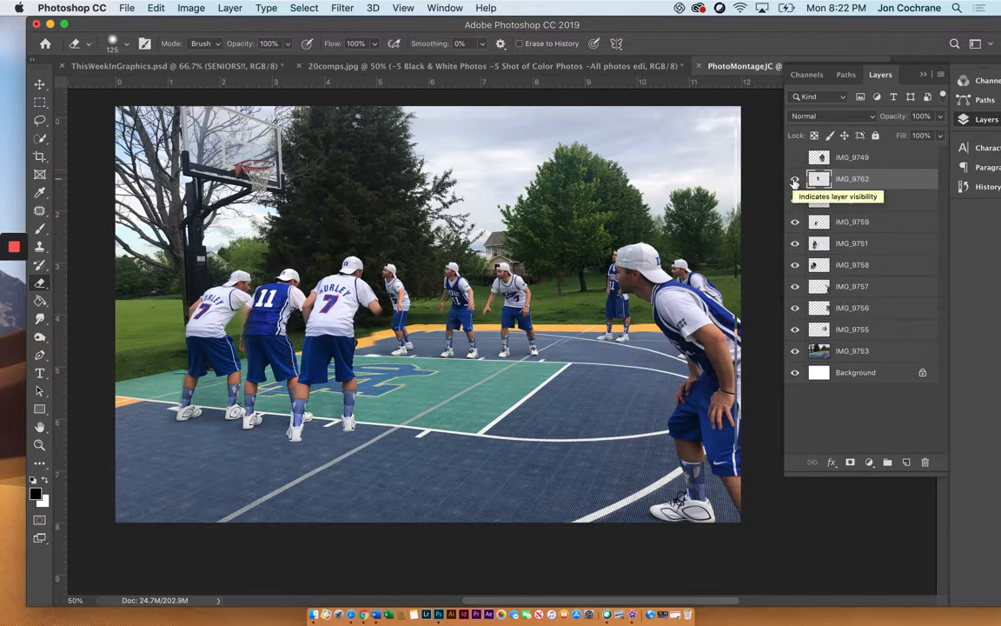
left_click(794, 181)
left_click(793, 181)
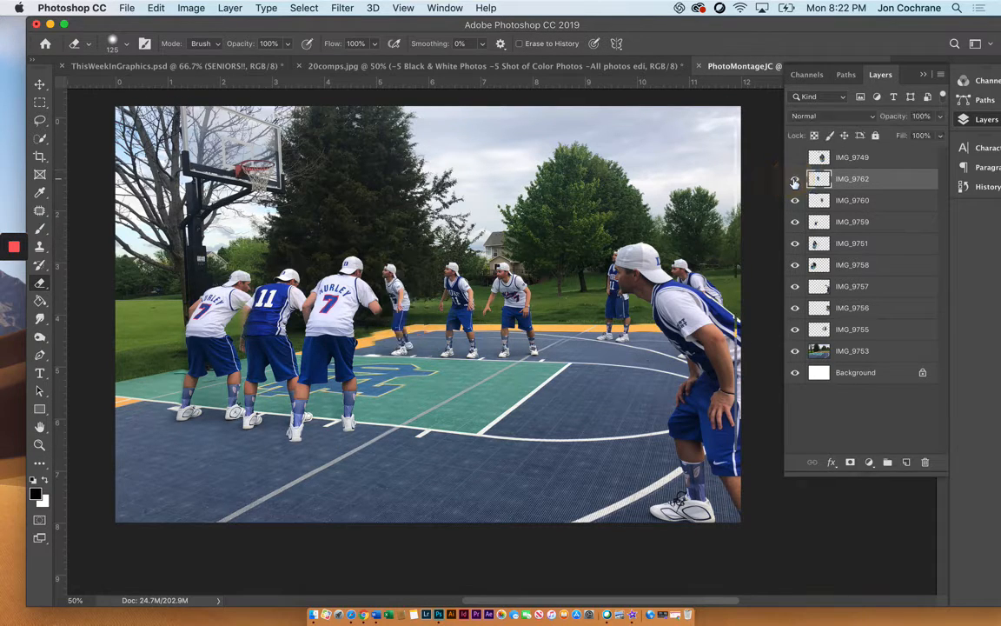
Identify and activate IMG_9759, the foreground number 7 player's layer, and hide IMG_9762 to expose his outstretched hand
left_click(39, 84)
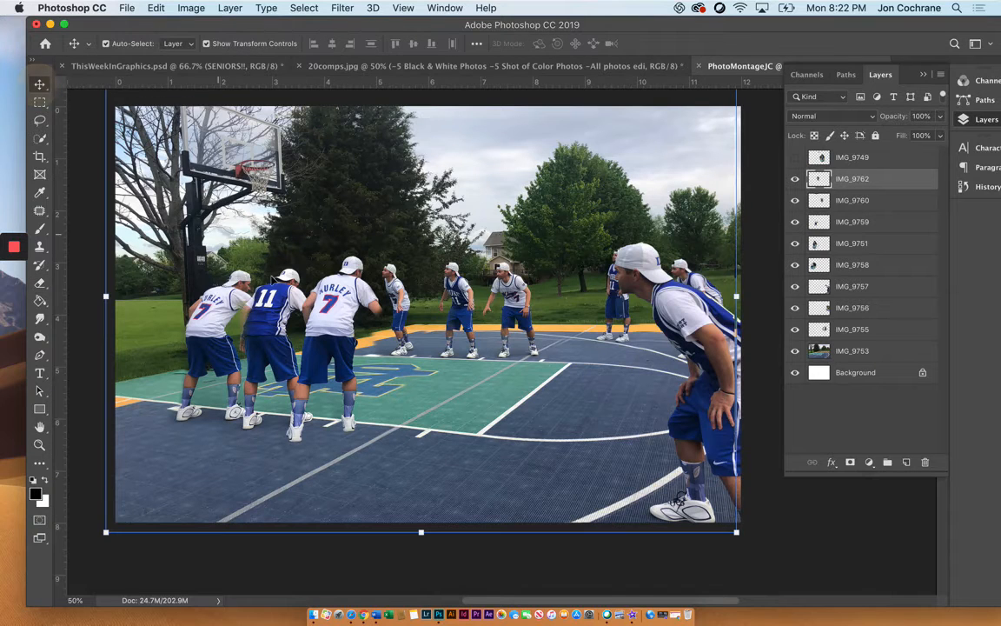
left_click(333, 313)
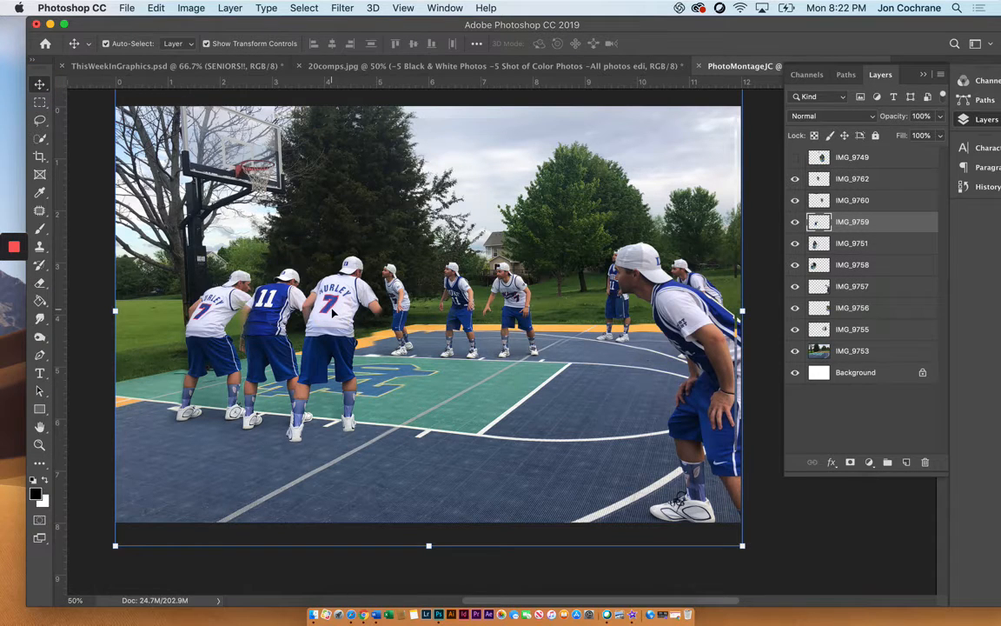
left_click(795, 201)
left_click(795, 201)
left_click(796, 180)
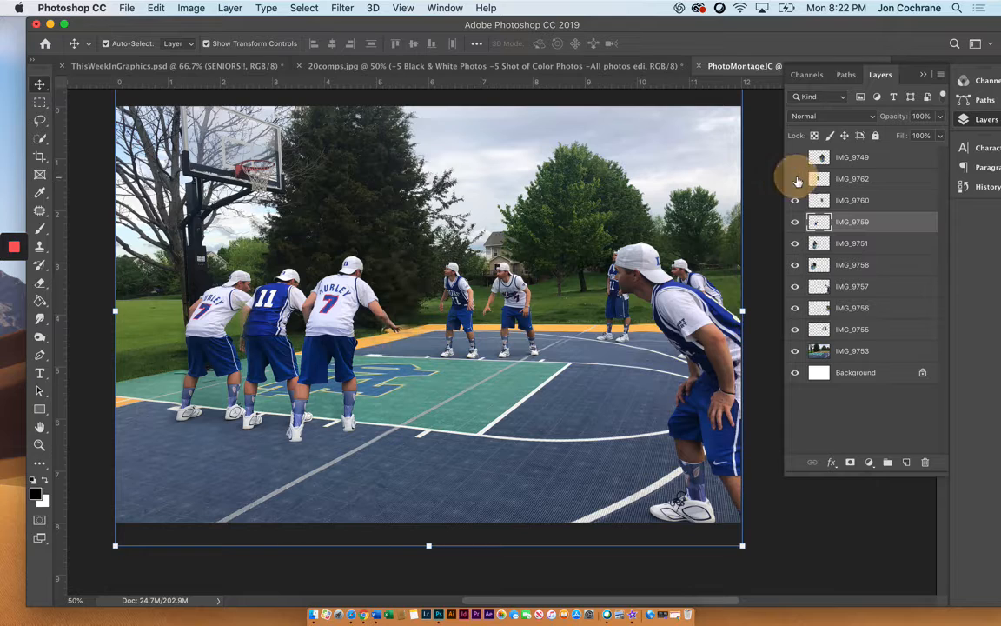
left_click(796, 180)
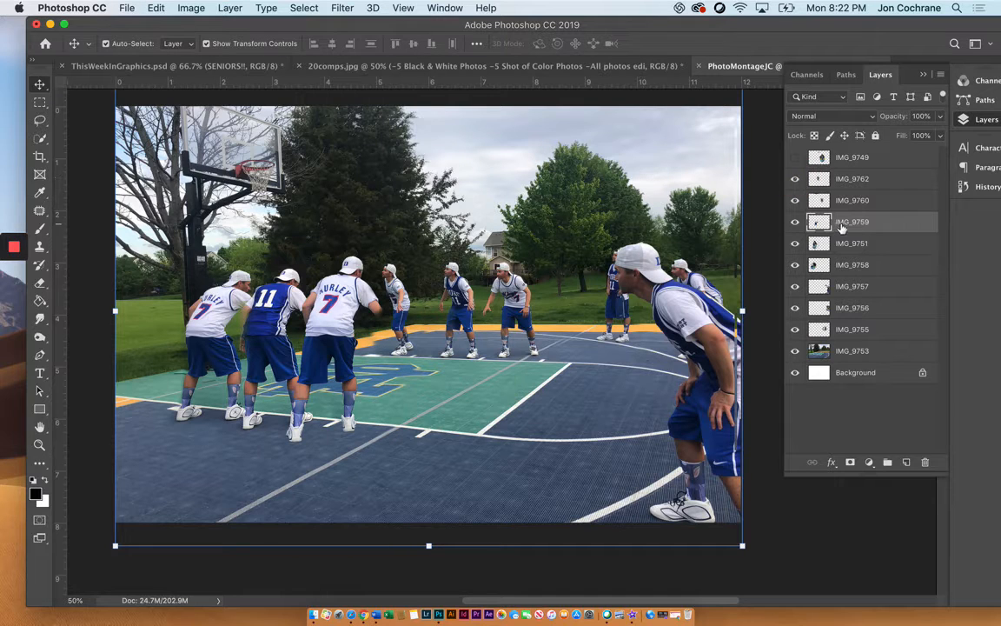
left_click(794, 179)
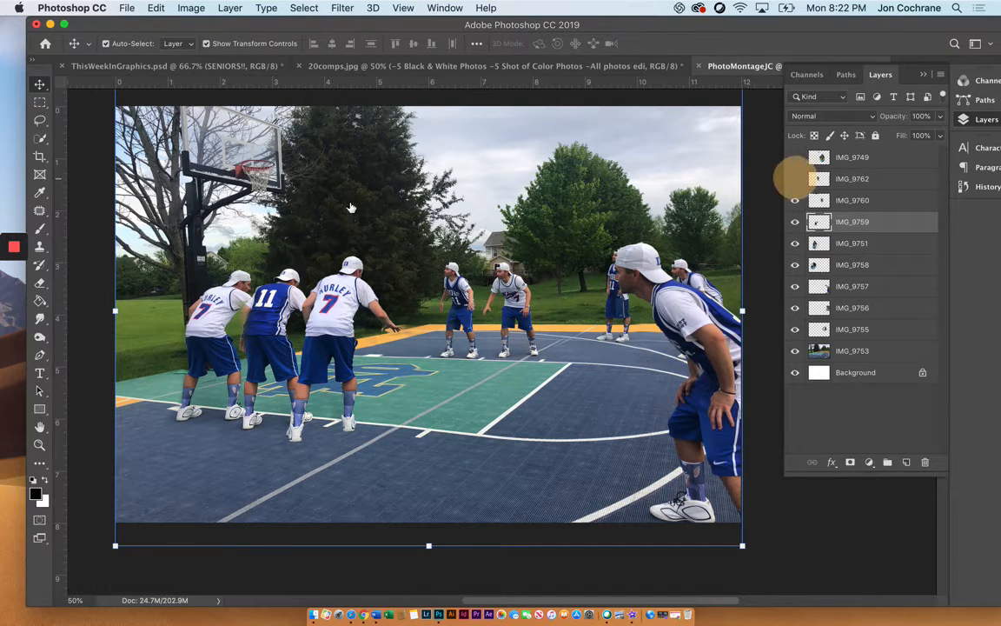
Select the number 7 player's outstretched forearm and hand on IMG_9759 with Quick Selection, subtracting the excess with a 25 px brush
left_click(40, 139)
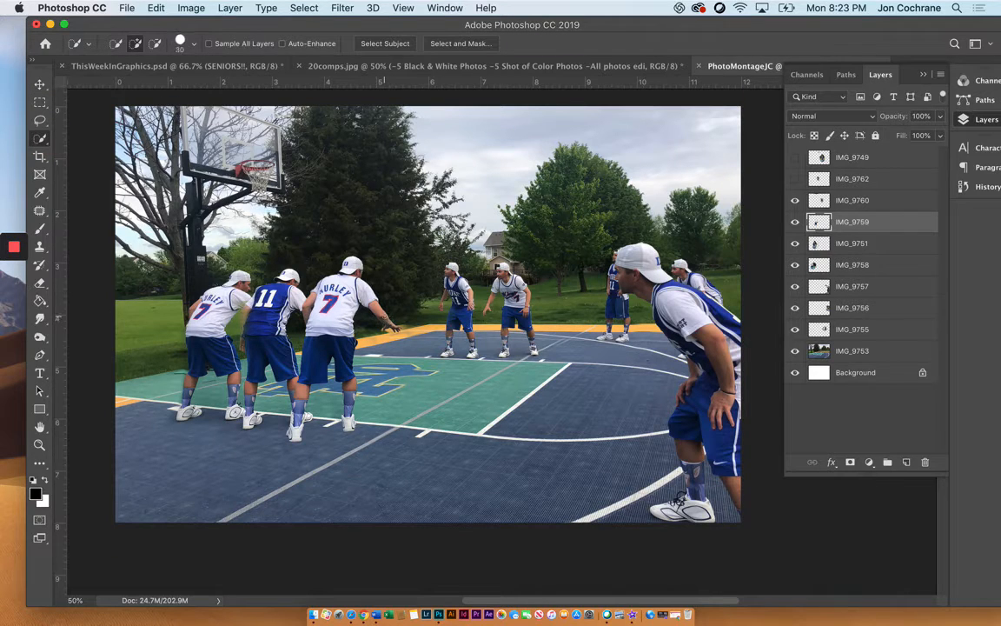
left_click(388, 322)
key("alt")
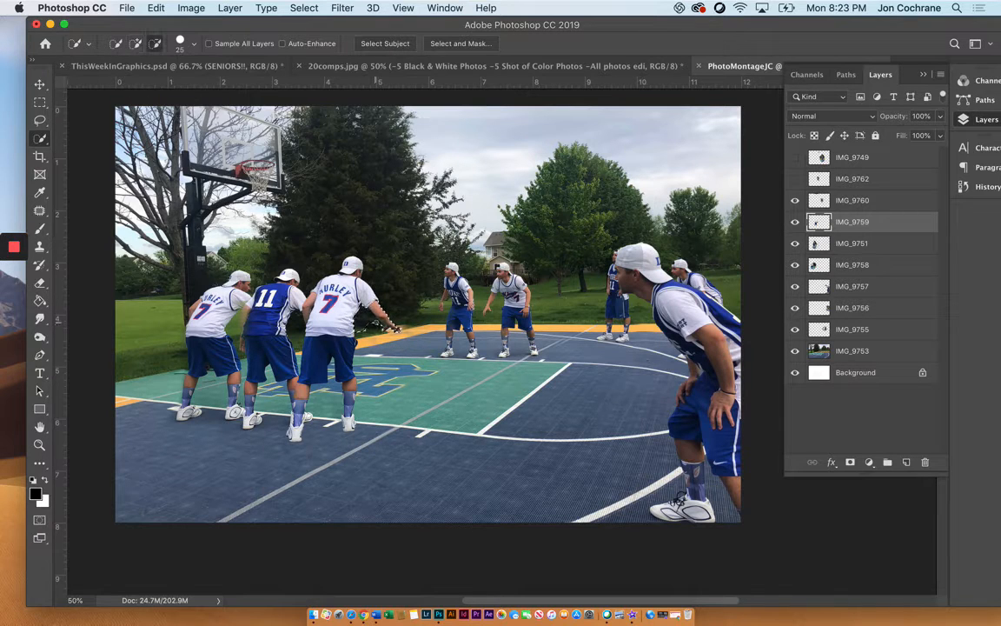
left_click(373, 324, "alt")
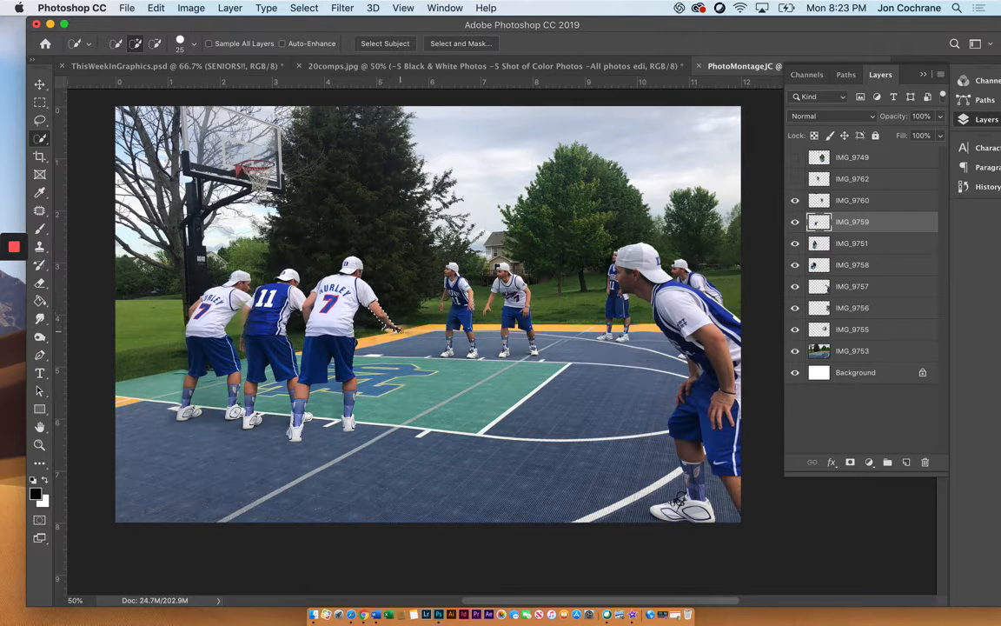
Activate and show layer IMG_9762, delete the hand-shaped selection from it, and deselect
left_click(843, 179)
left_click(794, 179)
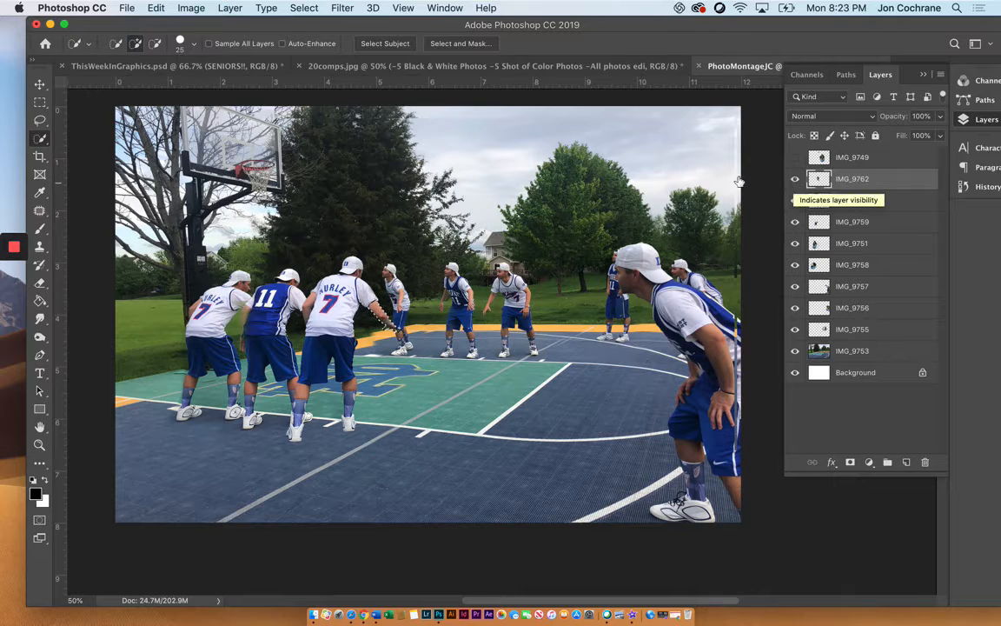
key("l")
left_click(131, 147)
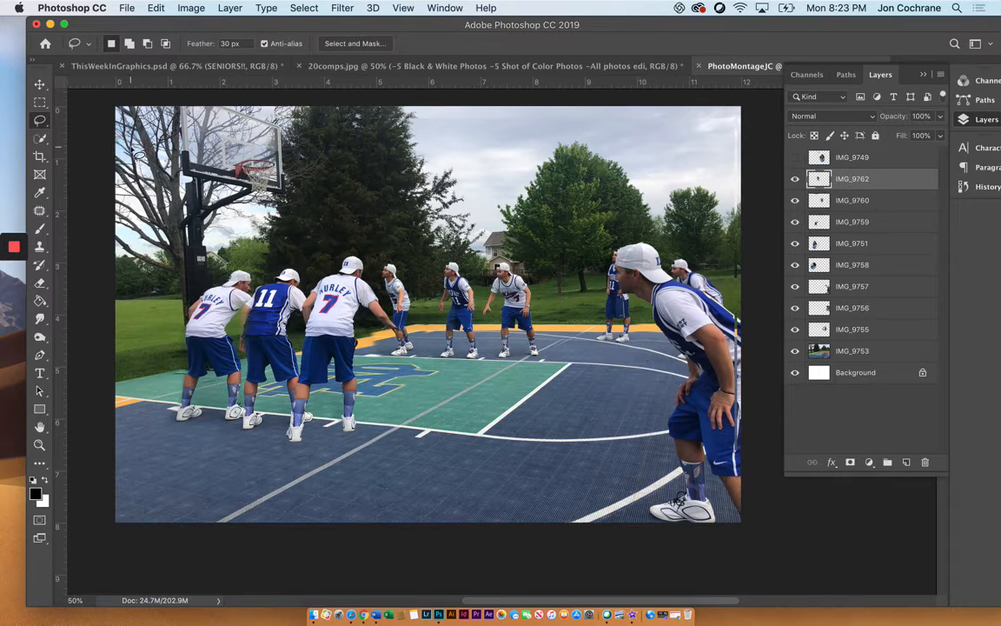
Erase the leftover edges around the number 7 player's outstretched hand on IMG_9762, reducing the hard eraser to 40 px
left_click(39, 283)
left_click(375, 338)
mouse_move(375, 337)
left_mouse_down()
mouse_move(368, 332)
mouse_move(376, 323)
mouse_move(383, 338)
left_mouse_up()
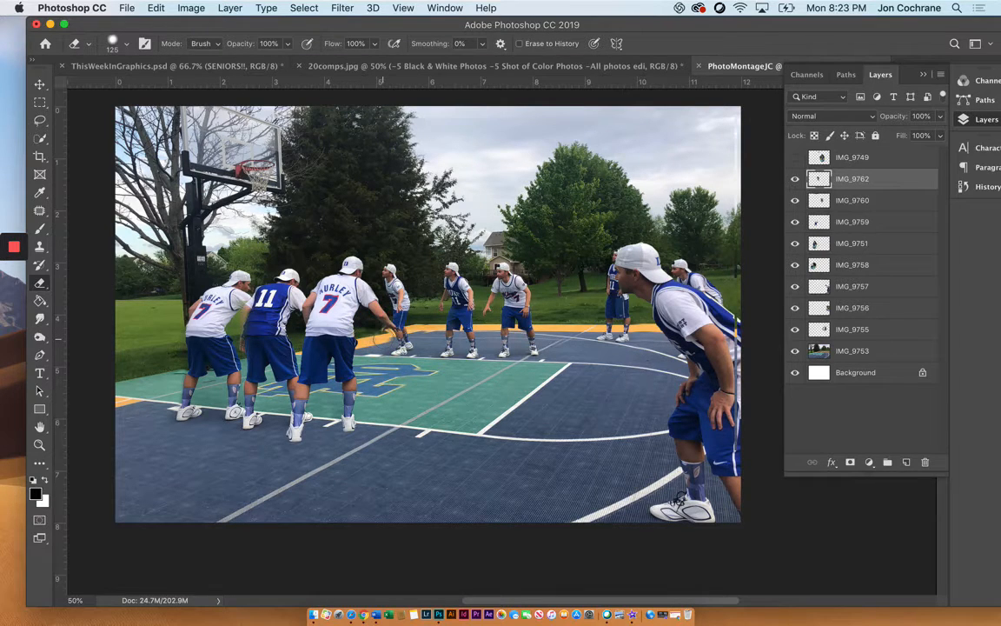
left_click(124, 45)
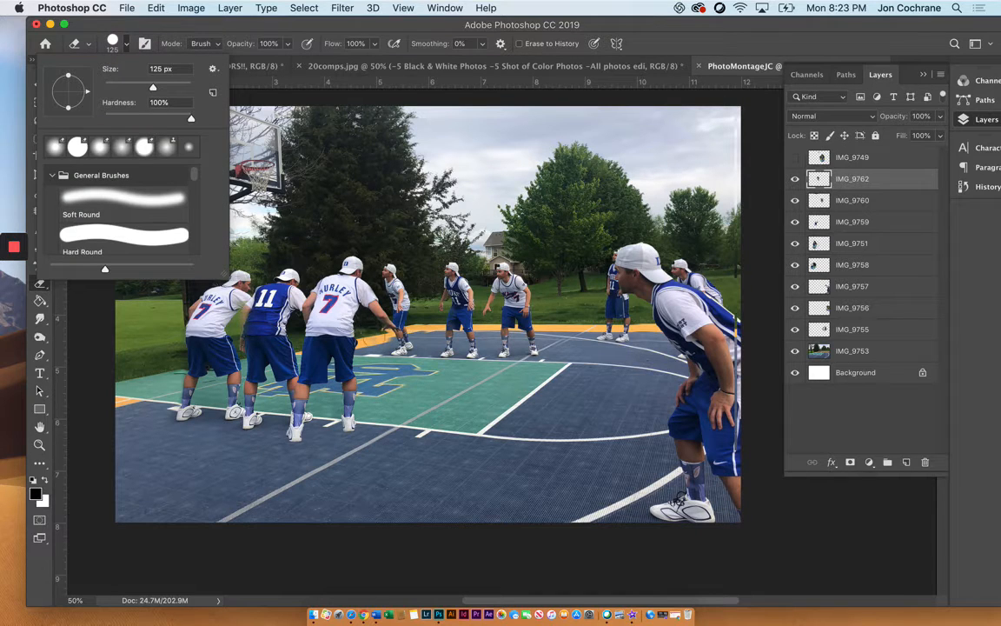
key("[")
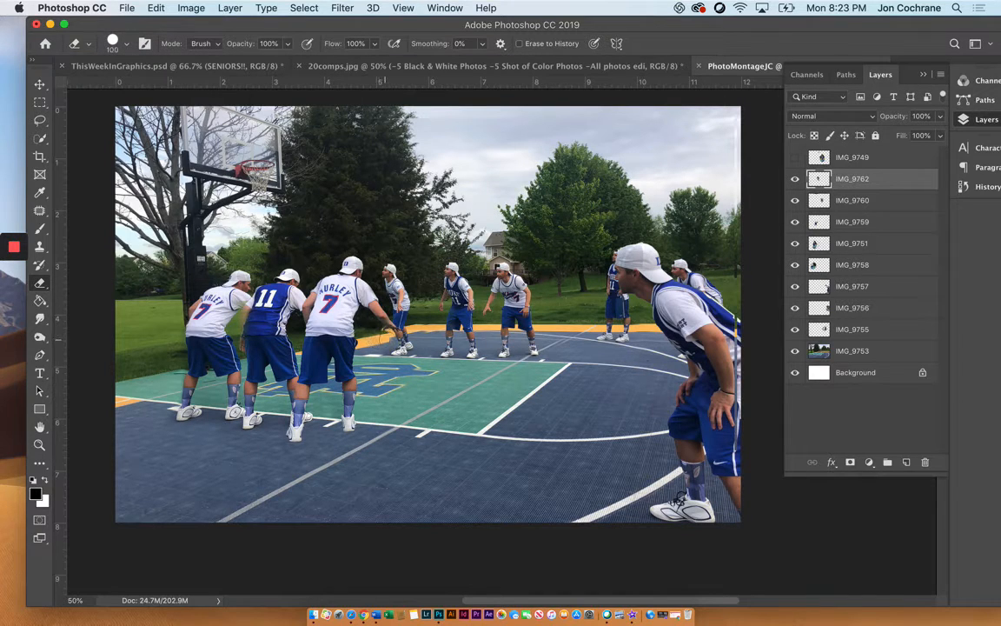
left_click(386, 335)
left_click(417, 326)
left_click(409, 330)
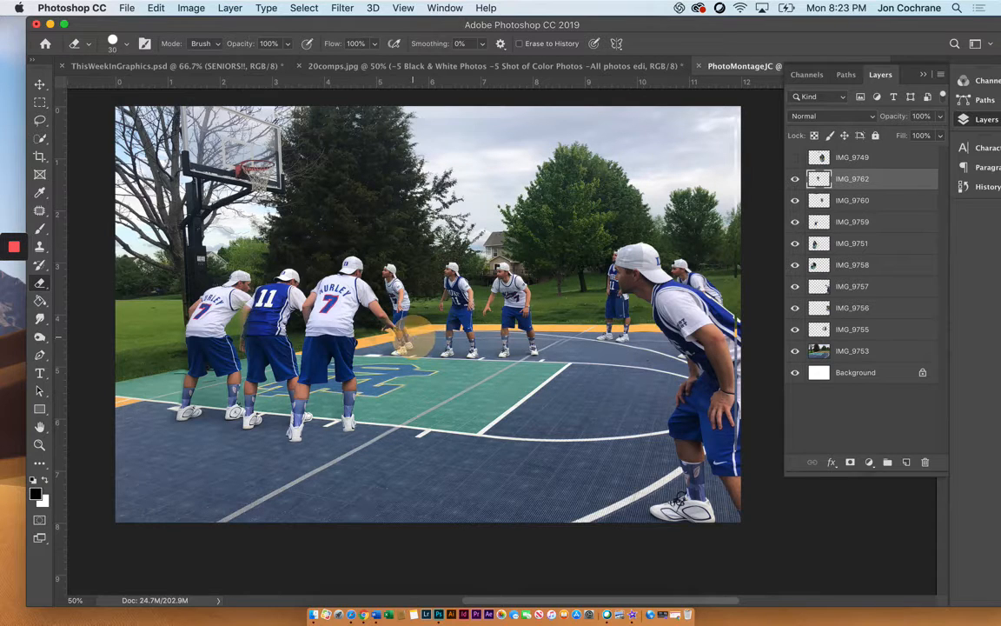
left_click(373, 302)
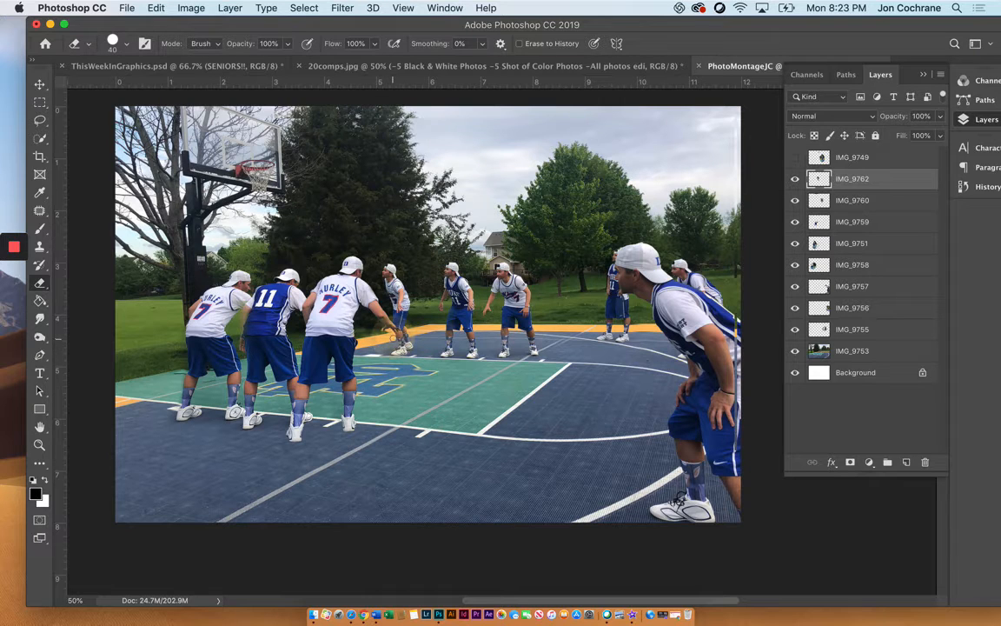
left_click(389, 332)
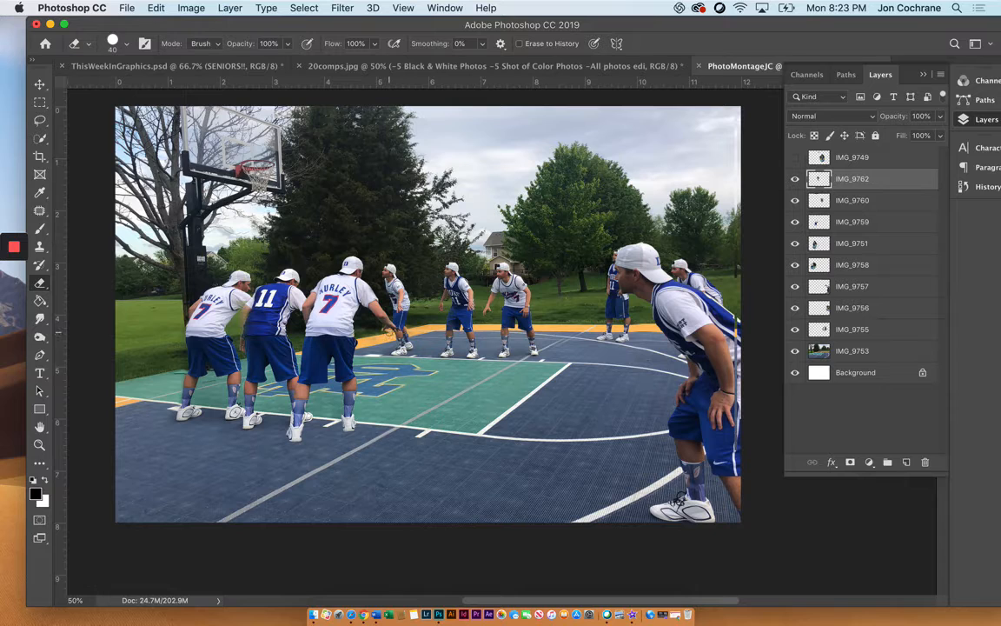
Show layer IMG_9749 and move the shooting player up and over so his court lines match the free-throw line
left_click(796, 160)
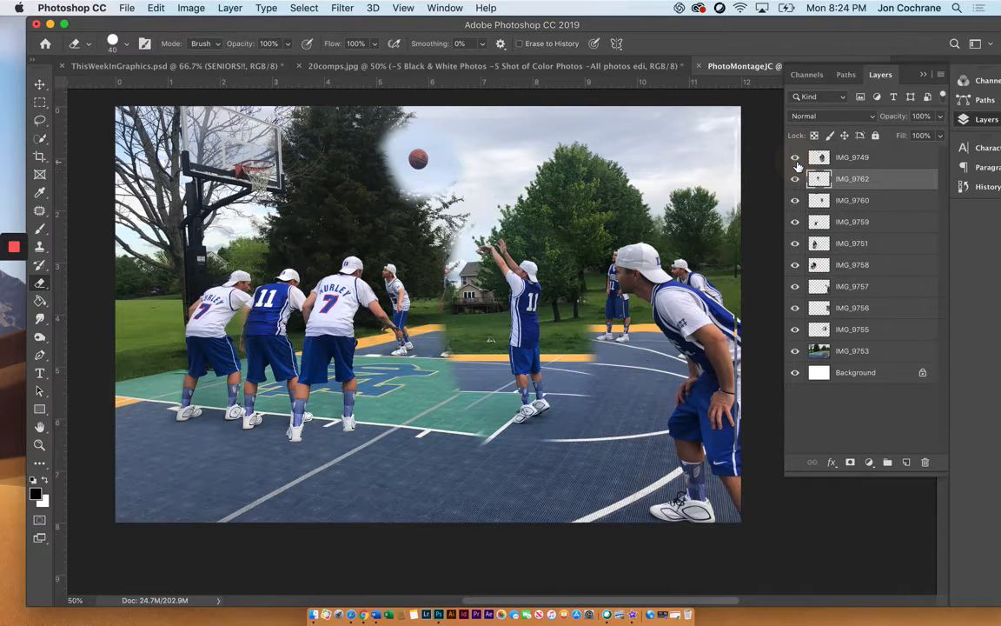
left_click(39, 84)
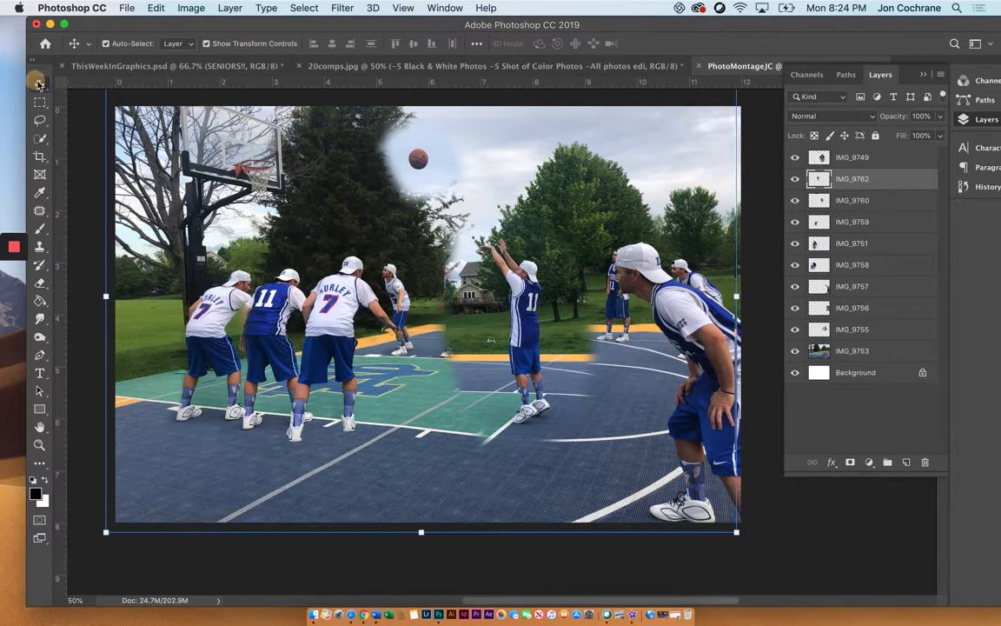
left_click_drag(536, 309, 556, 287)
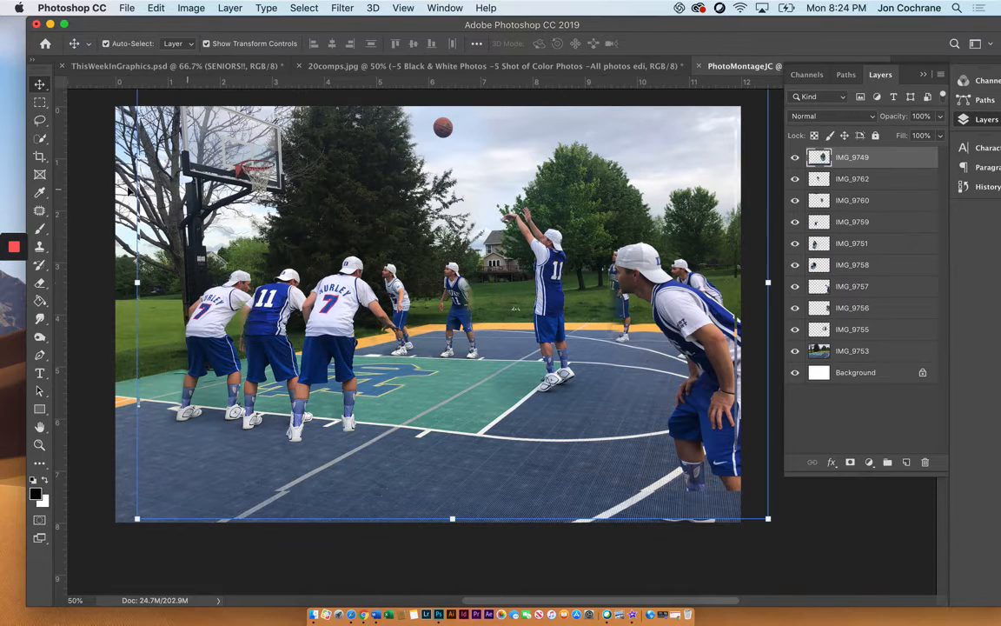
Delete the stray strips along the left, bottom and right edges of IMG_9749 using rectangular marquee selections
left_click(40, 103)
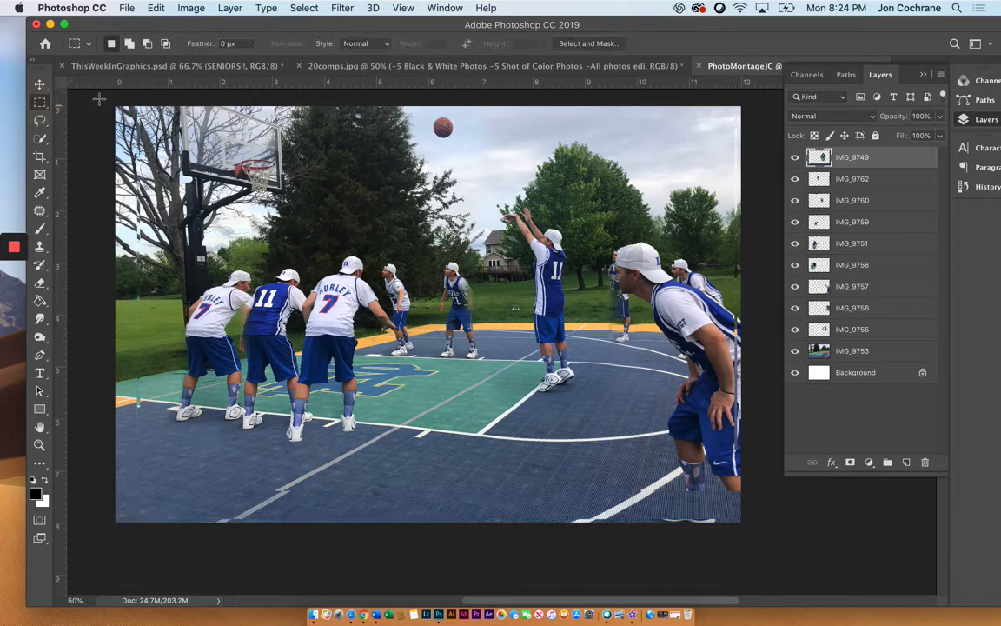
left_click_drag(109, 89, 335, 599)
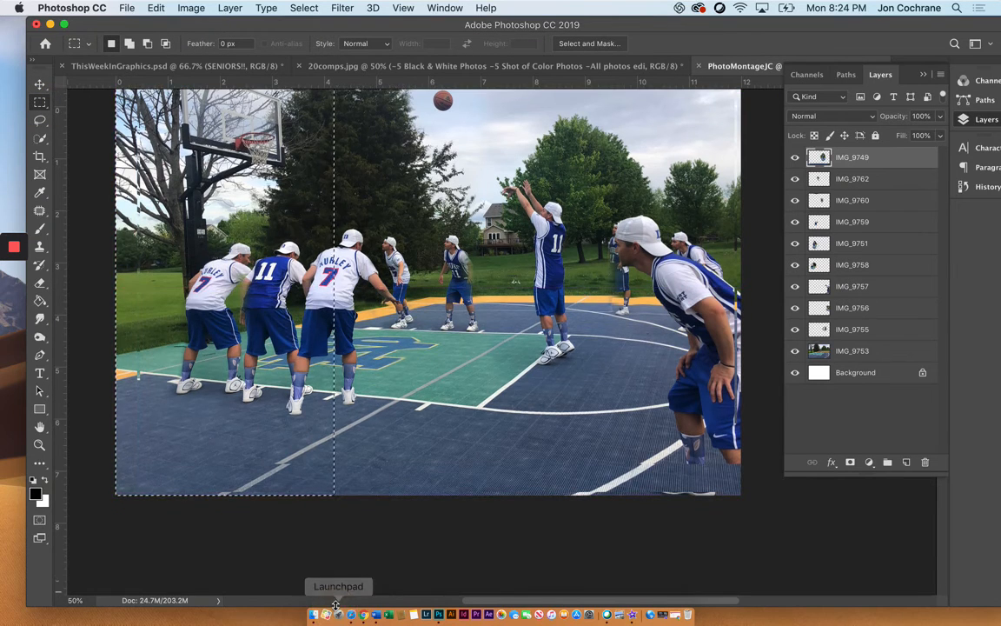
left_click(81, 368)
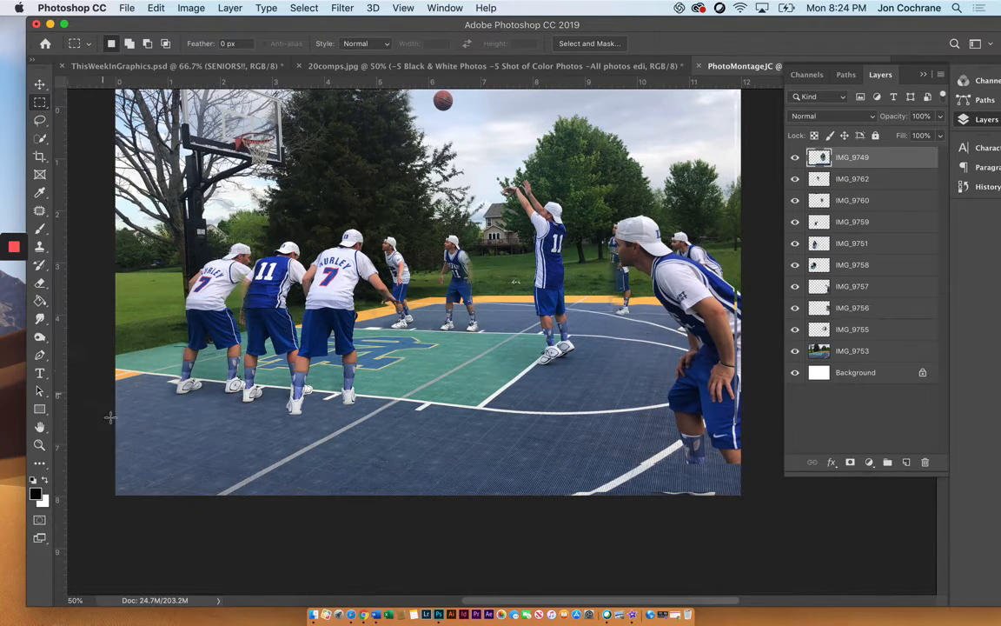
left_click_drag(108, 419, 822, 542)
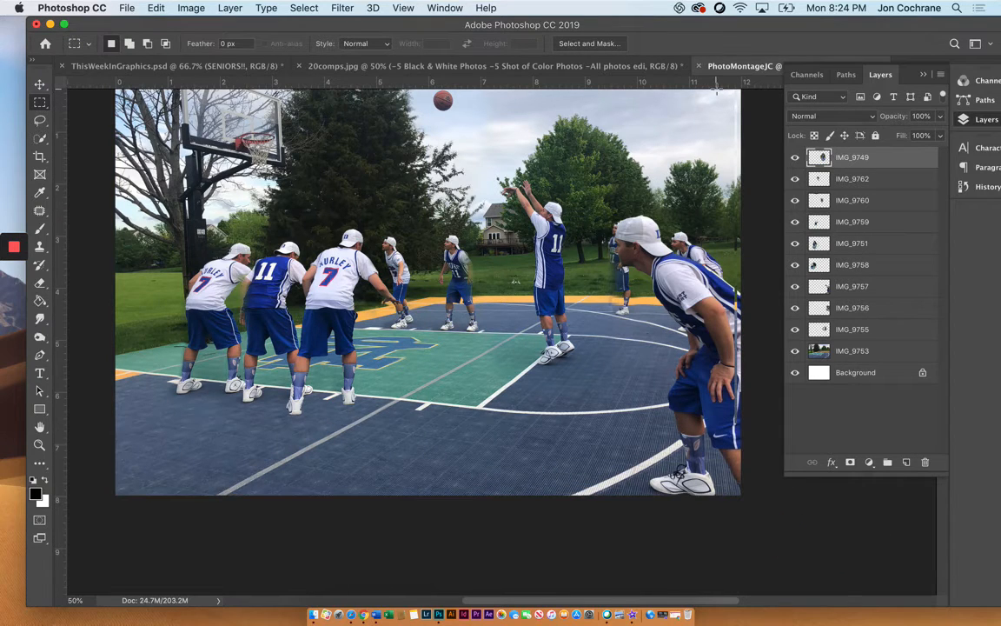
left_click_drag(728, 91, 813, 544)
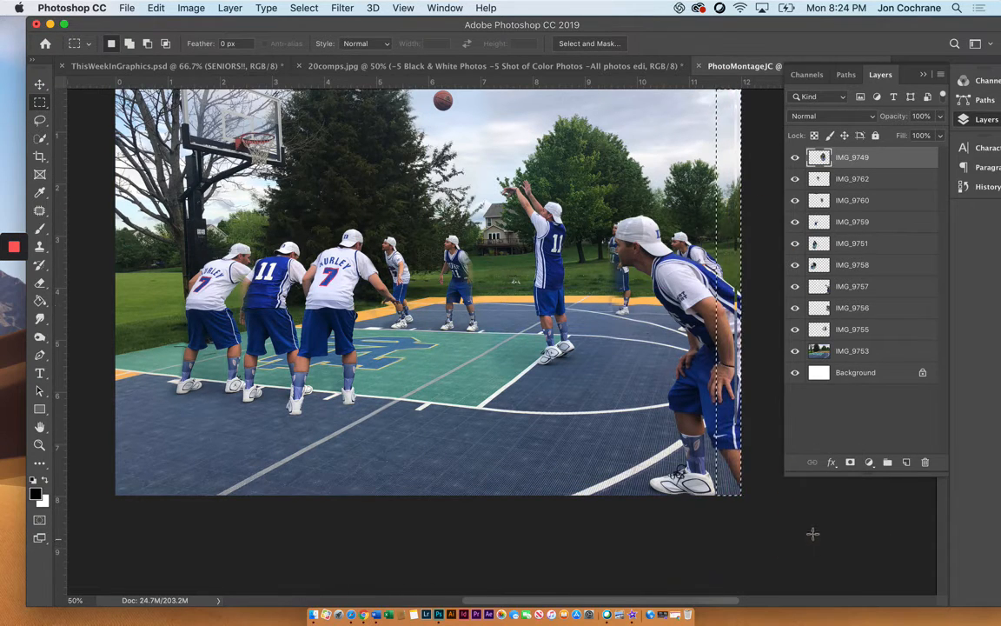
scroll(811, 492, "up", 1)
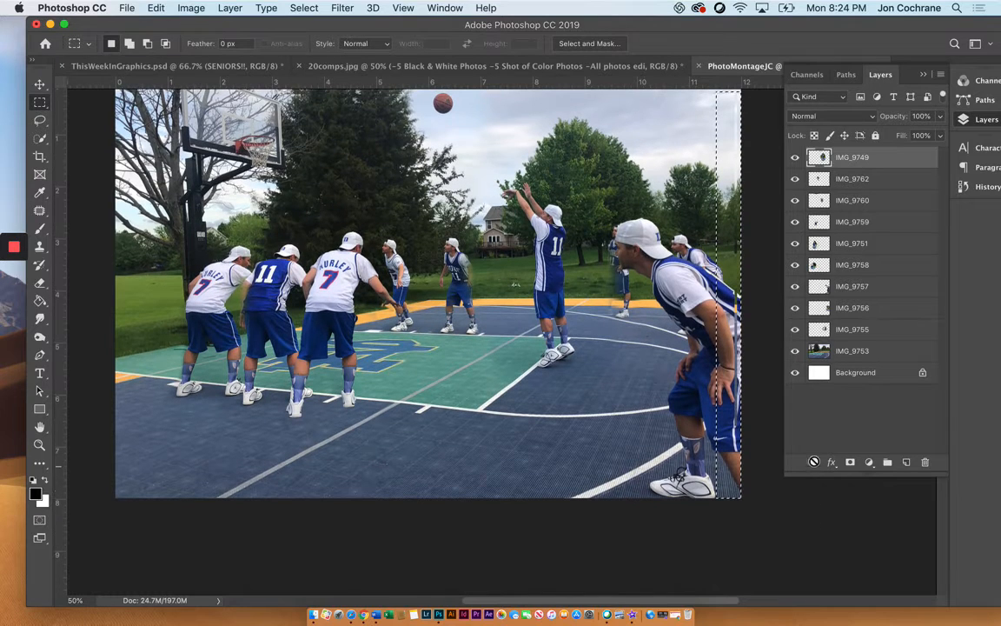
Delete the same right-edge strip from IMG_9762, check the upper right corner for remnants, and deselect
left_click(848, 180)
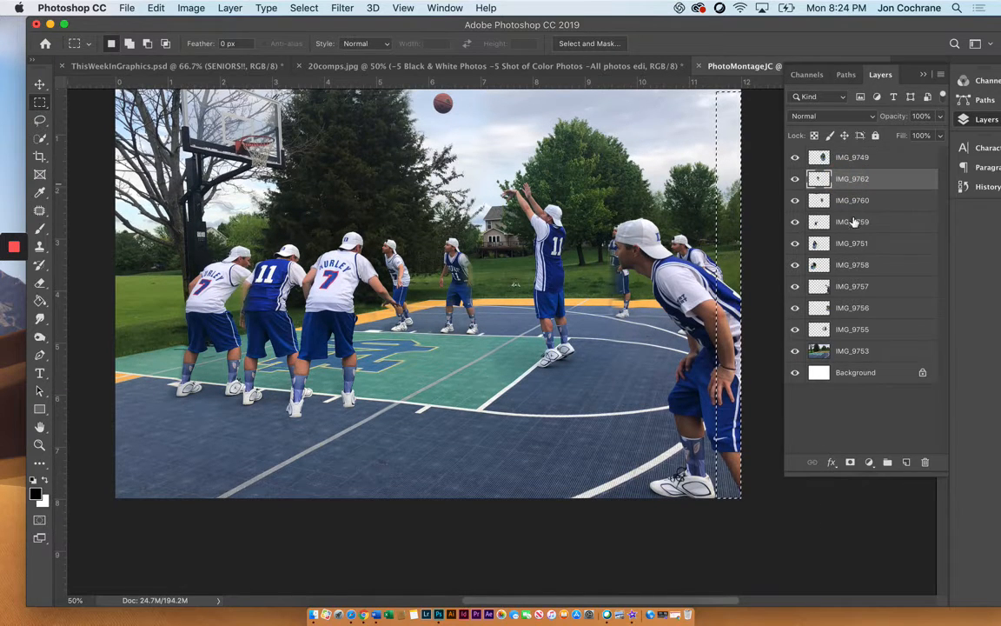
left_click(733, 207)
scroll(725, 189, "up", 1)
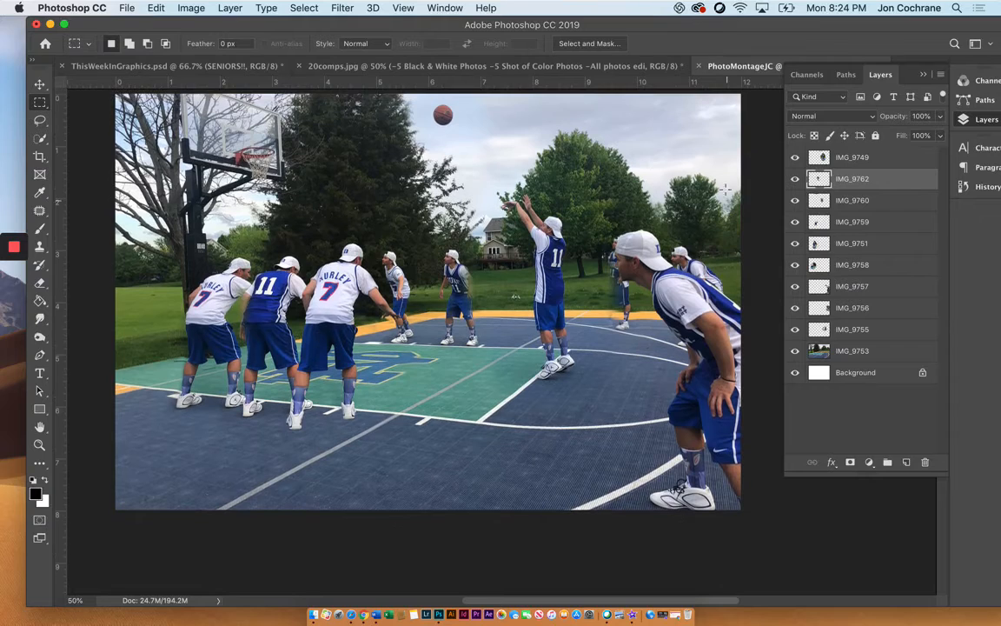
left_click_drag(696, 98, 744, 115)
left_click(733, 123)
Activate IMG_9749 and compare the scene with it hidden and shown to find the players it covers
left_click(841, 158)
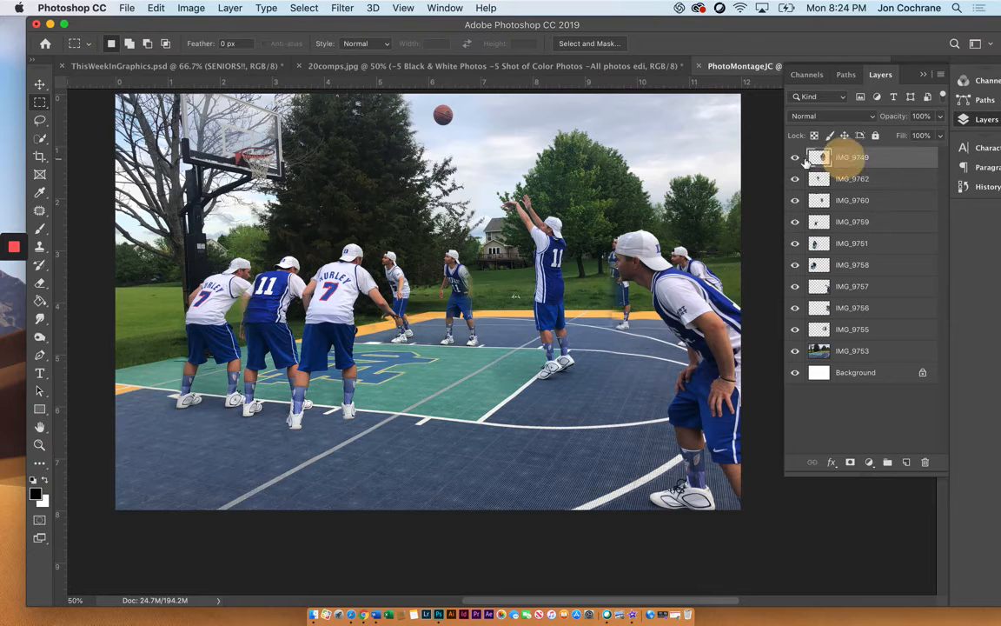
left_click(795, 157)
left_click(794, 157)
left_click(795, 157)
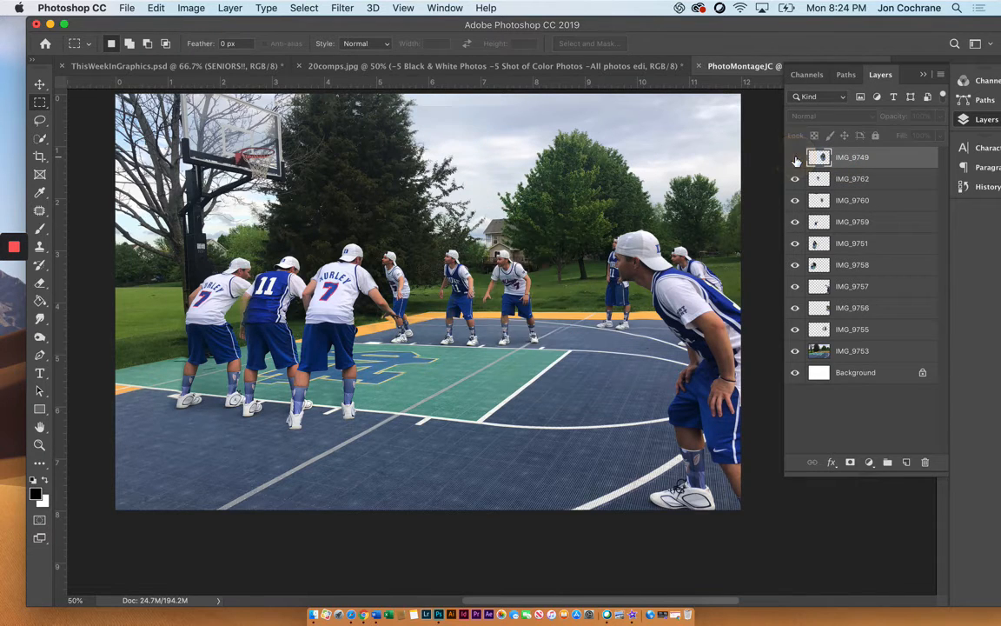
left_click(795, 157)
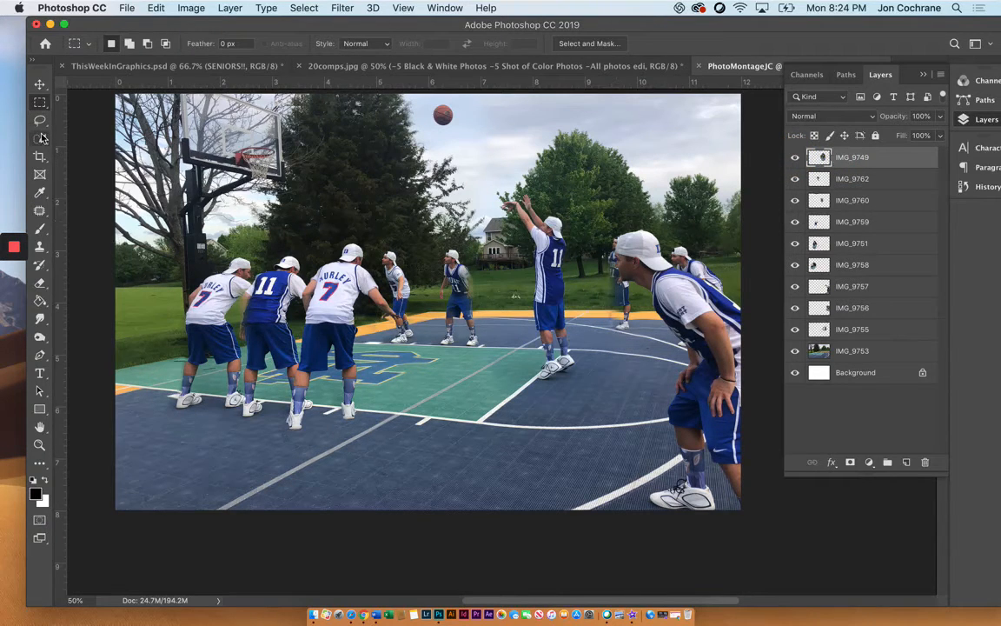
Erase the excess background around the shooter on IMG_9749 with an enlarged eraser, uncovering the player behind the close-up figure
left_click(39, 283)
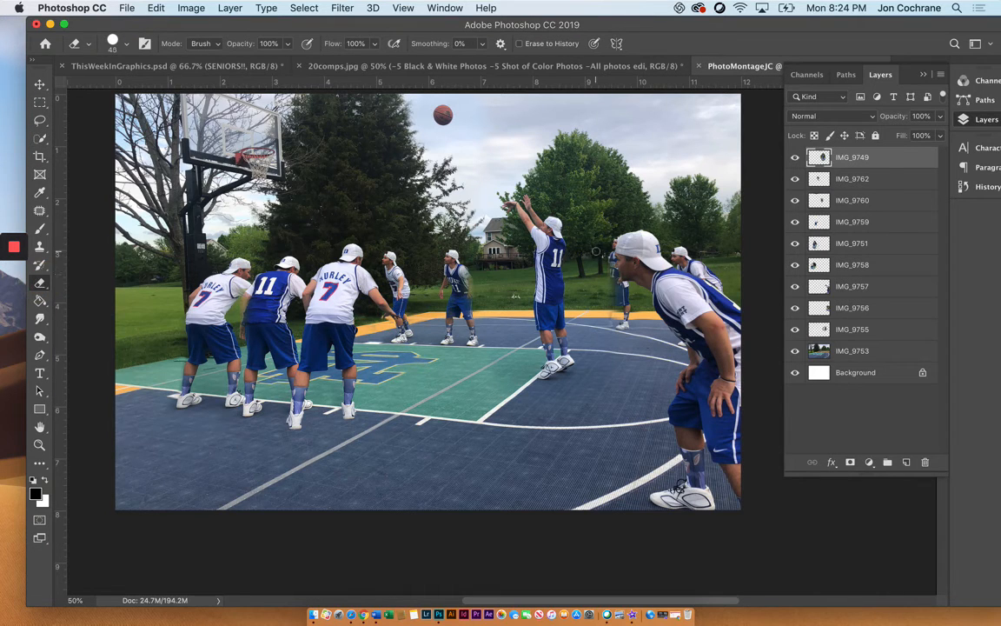
key("bracketright")
key("bracketright")
key("bracketright")
key("bracketright")
key("bracketright")
key("bracketright")
mouse_move(616, 255)
left_mouse_down()
mouse_move(617, 328)
mouse_move(601, 310)
mouse_move(590, 223)
mouse_move(571, 182)
mouse_move(552, 161)
mouse_move(513, 158)
left_mouse_up()
Soften the eraser, set it to 150 px, and erase beside the shooter to uncover the background number 7 player
key("shift+bracketleft")
key("shift+bracketleft")
key("shift+bracketleft")
key("shift+bracketleft")
key("bracketright")
key("bracketright")
key("bracketright")
key("bracketleft")
key("bracketleft")
key("bracketleft")
key("bracketleft")
mouse_move(519, 284)
left_mouse_down()
mouse_move(514, 310)
mouse_move(510, 277)
mouse_move(502, 290)
mouse_move(506, 317)
mouse_move(491, 280)
mouse_move(491, 322)
mouse_move(500, 260)
mouse_move(527, 282)
mouse_move(517, 283)
mouse_move(531, 320)
mouse_move(520, 331)
mouse_move(513, 277)
left_mouse_up()
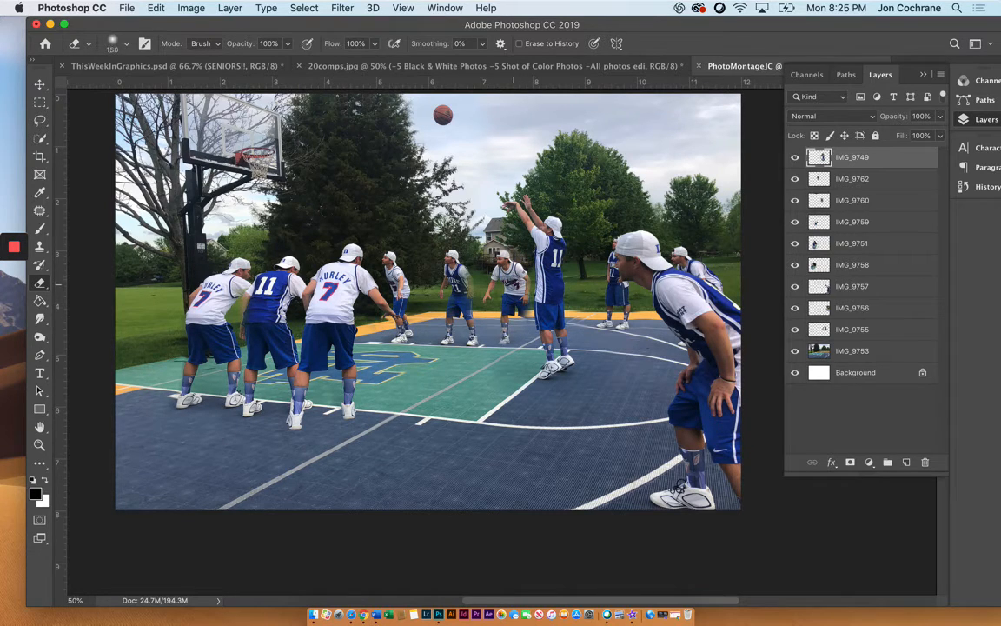
Erase the IMG_9749 remnants over the background number 11 player and nearby court with a soft 250 px eraser
key("bracketright")
key("bracketright")
key("bracketright")
key("bracketright")
key("bracketright")
key("bracketright")
key("bracketright")
key("[")
left_click(474, 305)
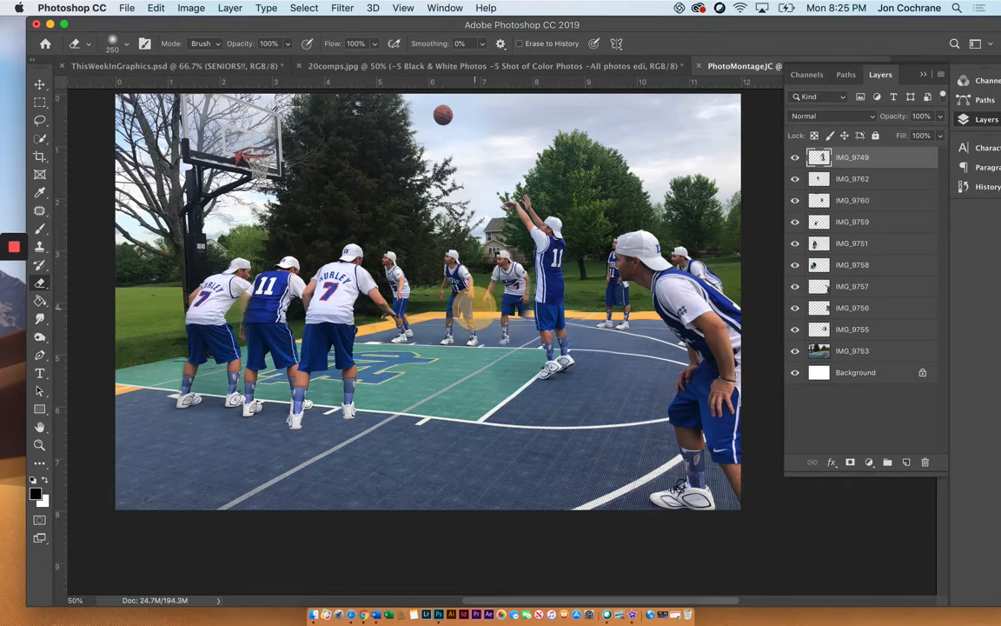
mouse_move(491, 328)
left_mouse_down()
mouse_move(506, 337)
mouse_move(510, 325)
left_mouse_up()
Erase the remnants covering the background number 7 player's shorts and legs, reducing the eraser to 90 px
key("shift+]")
key("shift+]")
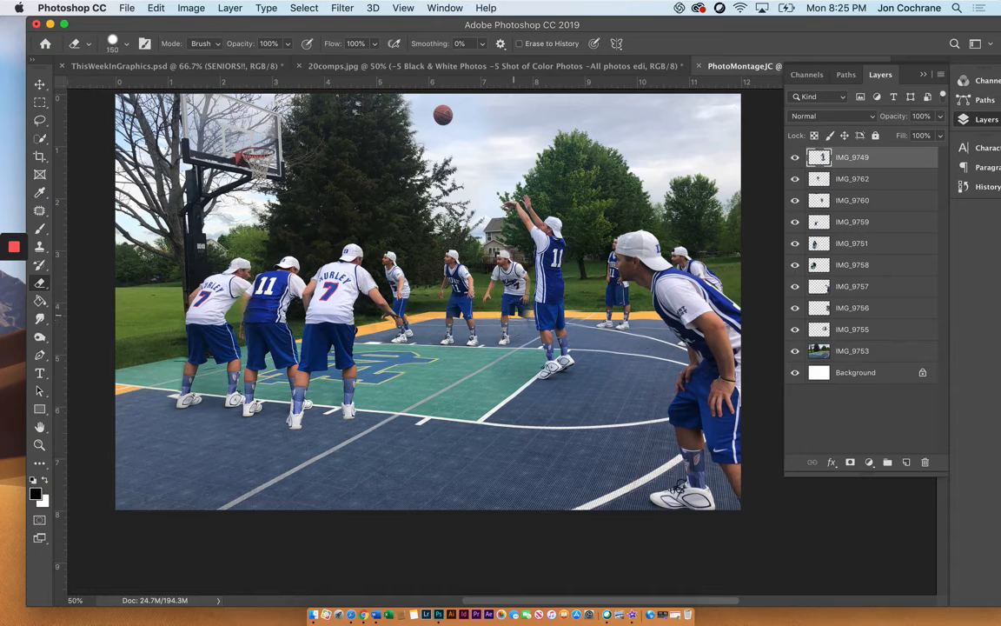
key("[")
key("[")
key("[")
key("[")
key("[")
key("[")
mouse_move(518, 304)
left_mouse_down()
mouse_move(529, 342)
mouse_move(512, 339)
left_mouse_up()
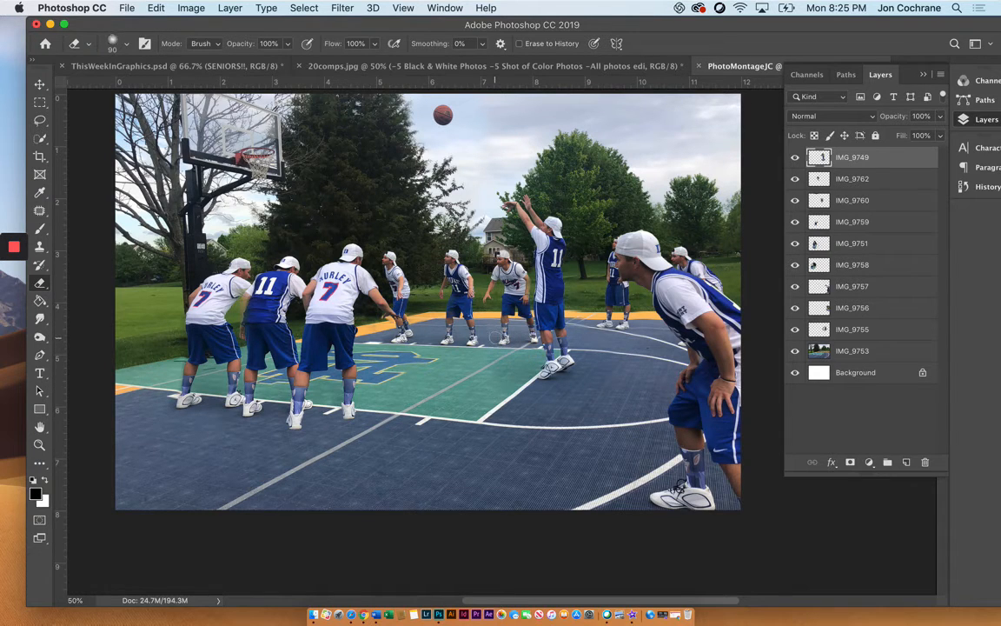
Blend the green court beside the shooter's feet on IMG_9749 with a soft eraser enlarged to 175 px and 400 px
key("bracketright")
key("bracketright")
left_click(496, 357)
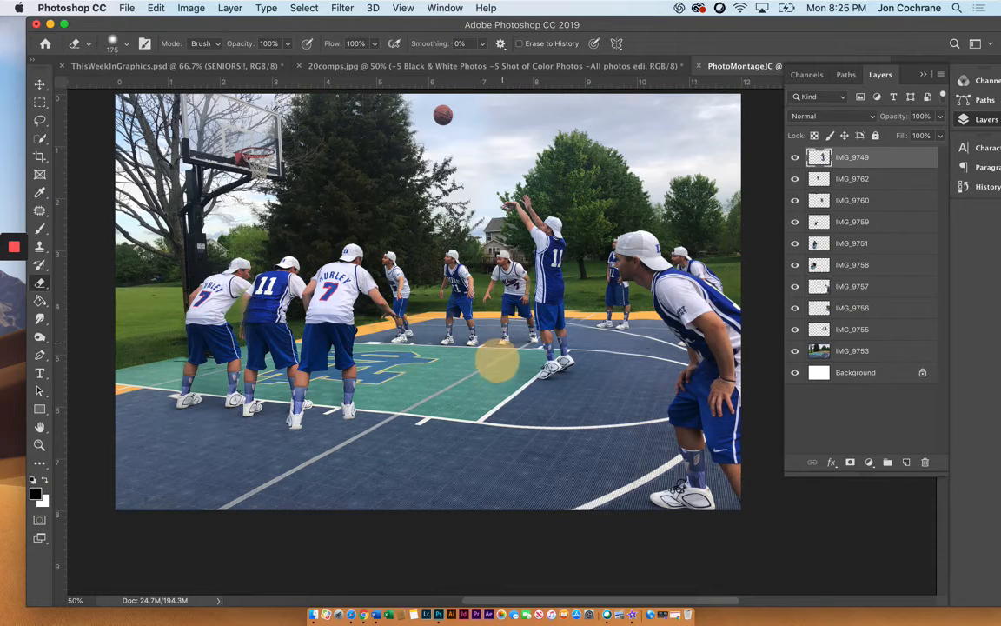
key("bracketright")
key("bracketright")
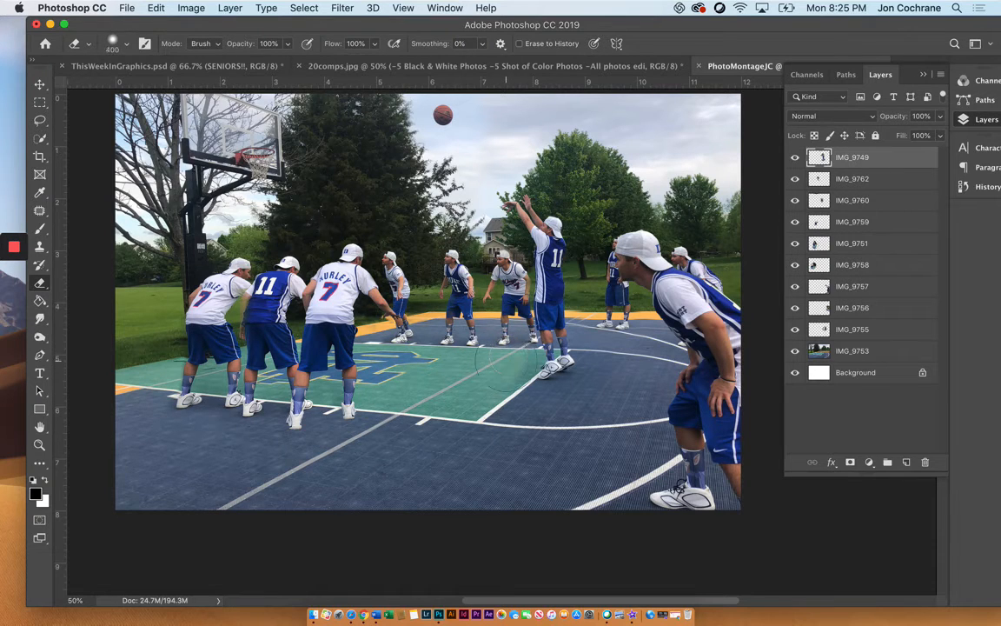
left_click(494, 362)
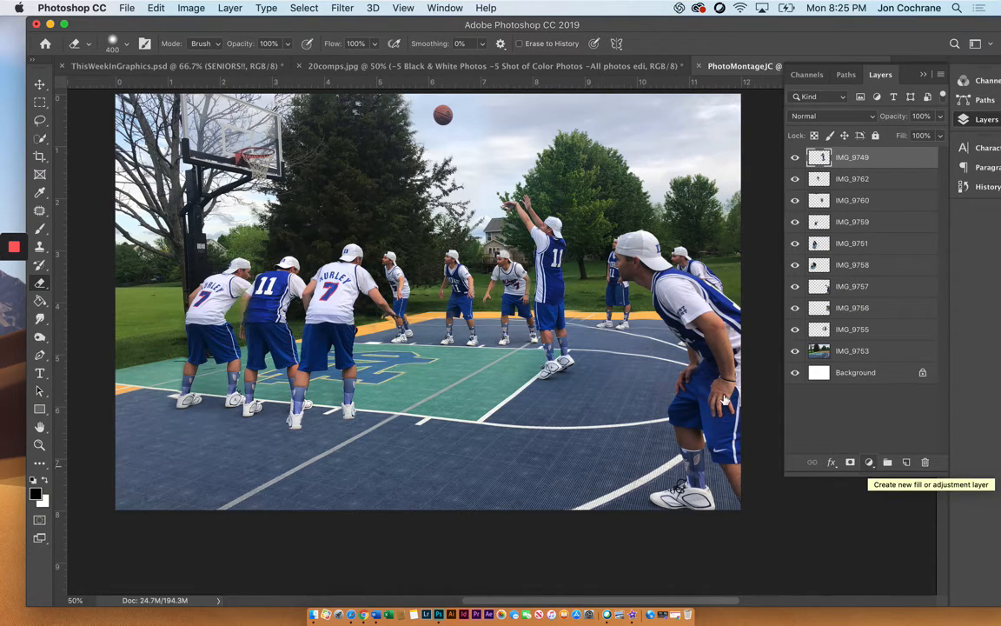
Compare the scene with IMG_9749 hidden and shown, checking how the shooter's surroundings blend
left_click(796, 159)
left_click(796, 159)
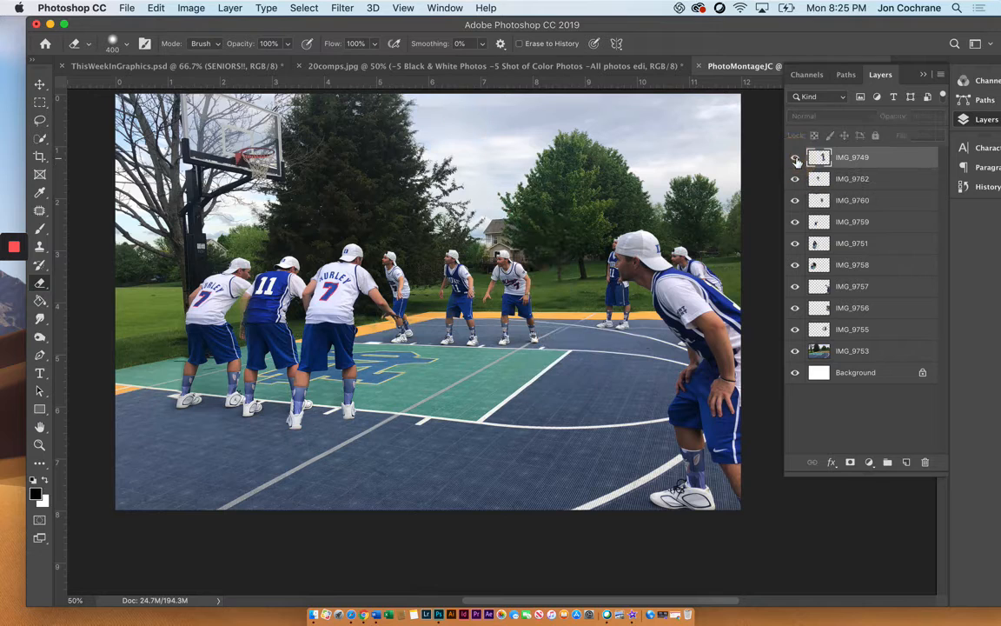
left_click(796, 159)
left_click(796, 159)
left_click(796, 159)
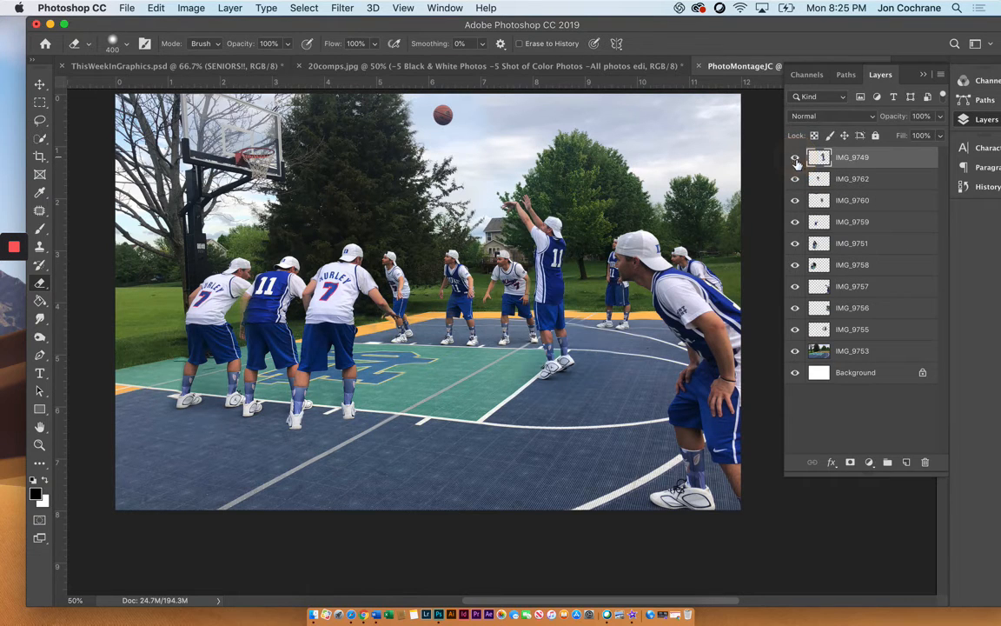
Erase the IMG_9749 remnants along the yellow court border beside the shooter's shorts with a soft 80 px eraser
left_click(39, 102)
left_click(40, 283)
key("[")
key("[")
key("[")
key("[")
key("[")
key("[")
key("[")
key("[")
left_click_drag(584, 310, 573, 309)
left_click(573, 309)
left_click_drag(571, 310, 577, 321)
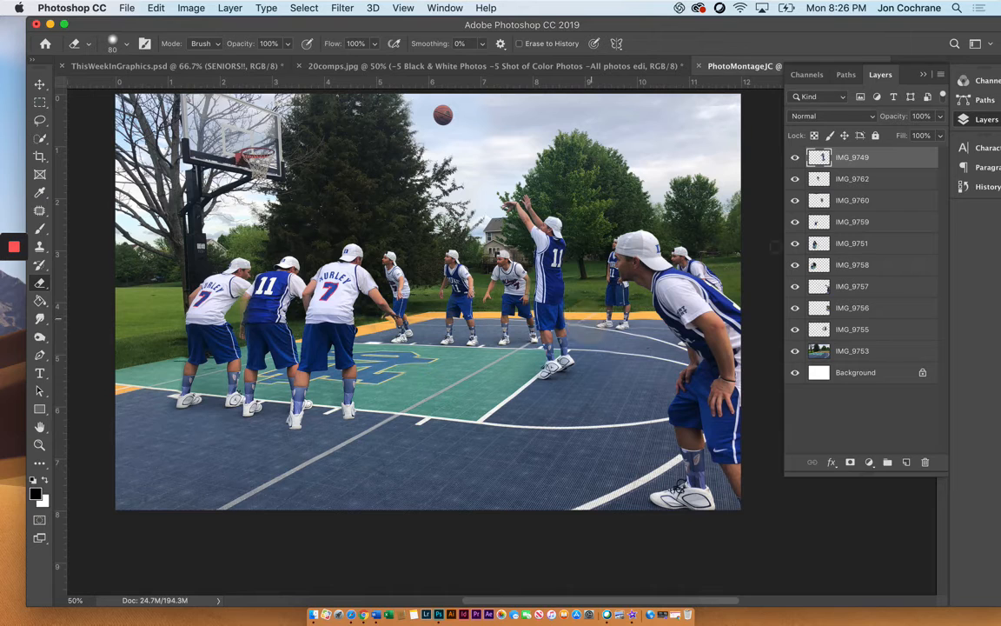
Recheck the cleaned court border beside the shooter by hiding and showing IMG_9749
left_click(796, 159)
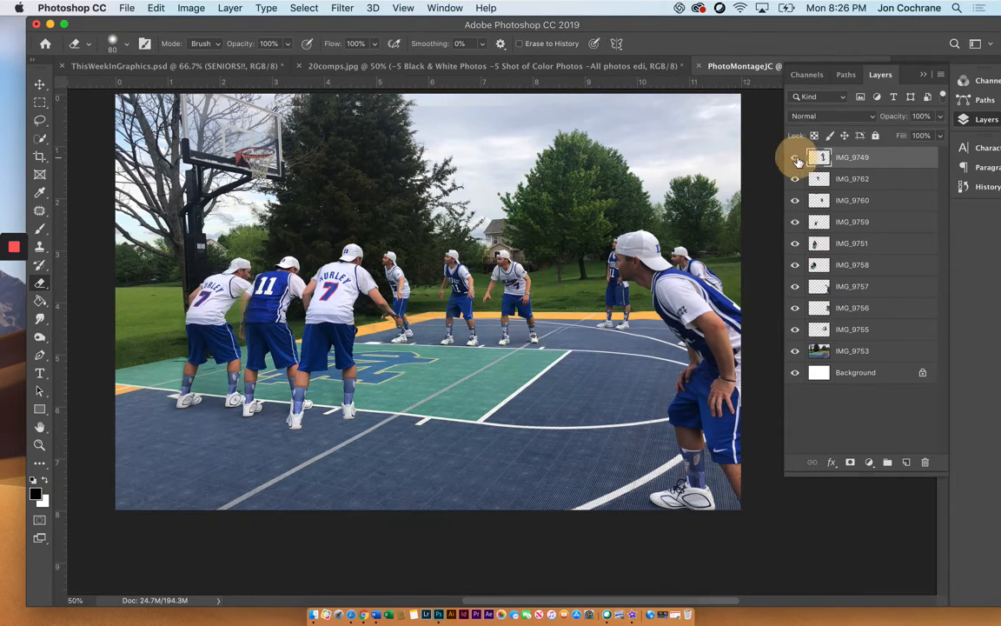
left_click(796, 160)
left_click(797, 160)
left_click(797, 160)
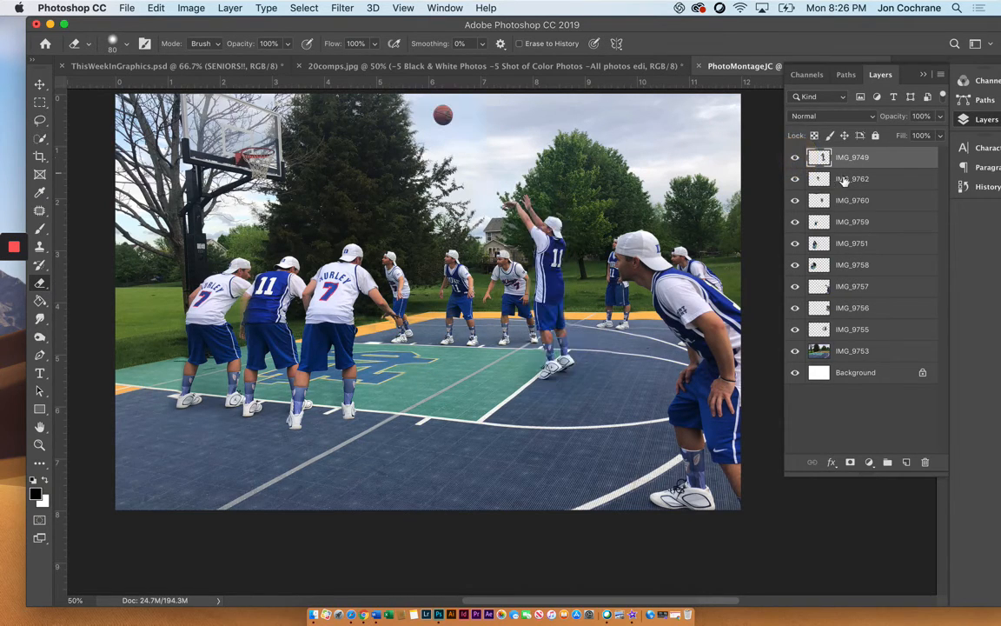
Check how IMG_9762 blends into the scene by repeatedly hiding and showing that layer
left_click(796, 180)
left_click(796, 180)
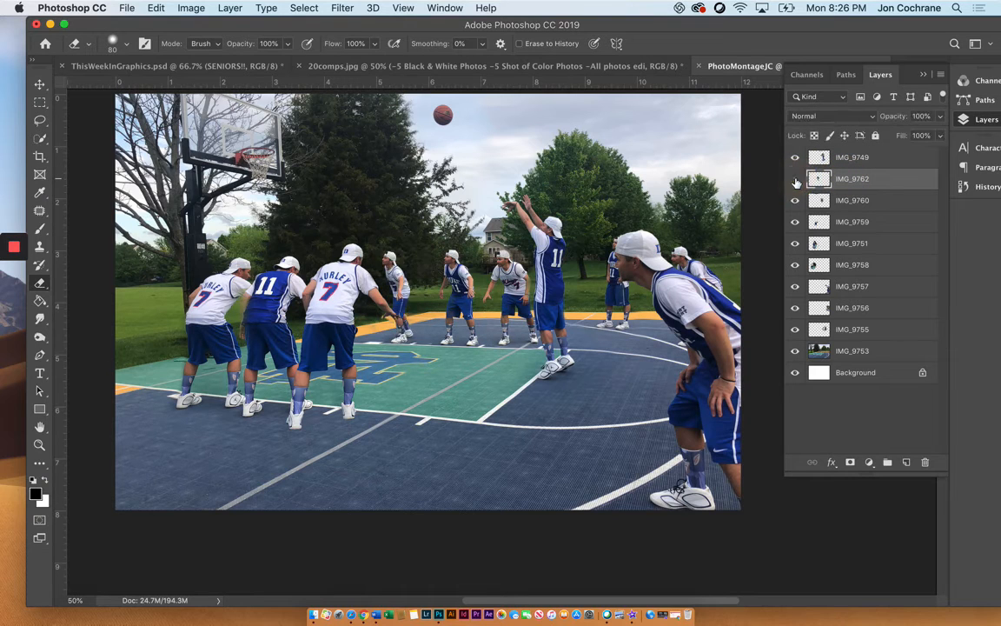
left_click(796, 180)
left_click(796, 180)
left_click(796, 180)
left_click(796, 180)
left_click(796, 180)
left_click(796, 180)
Compare the court behind the shooter with IMG_9760 hidden and shown
left_click(796, 201)
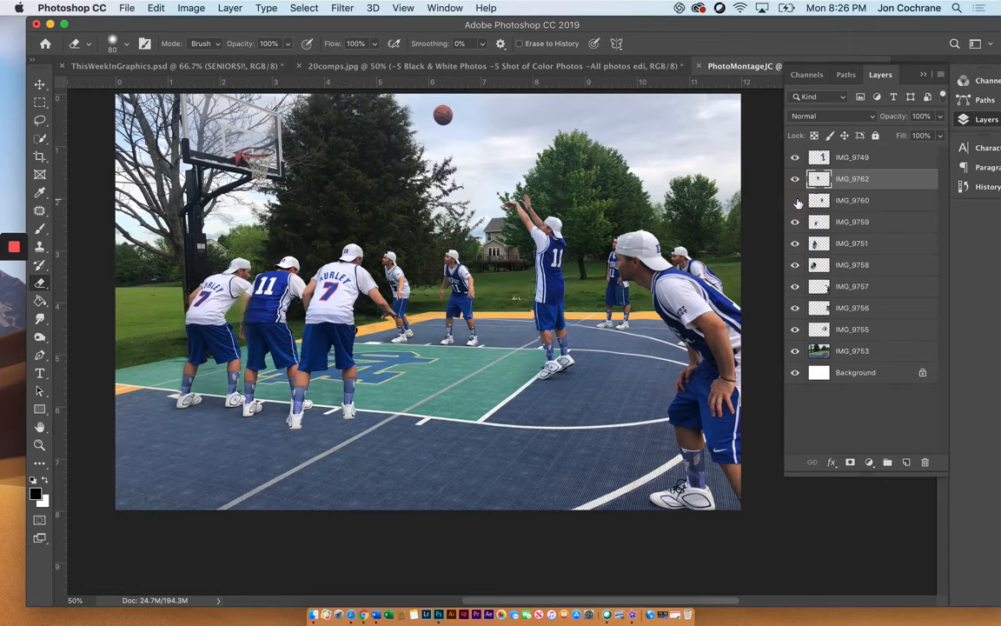
left_click(796, 201)
left_click(796, 200)
left_click(796, 201)
left_click(796, 200)
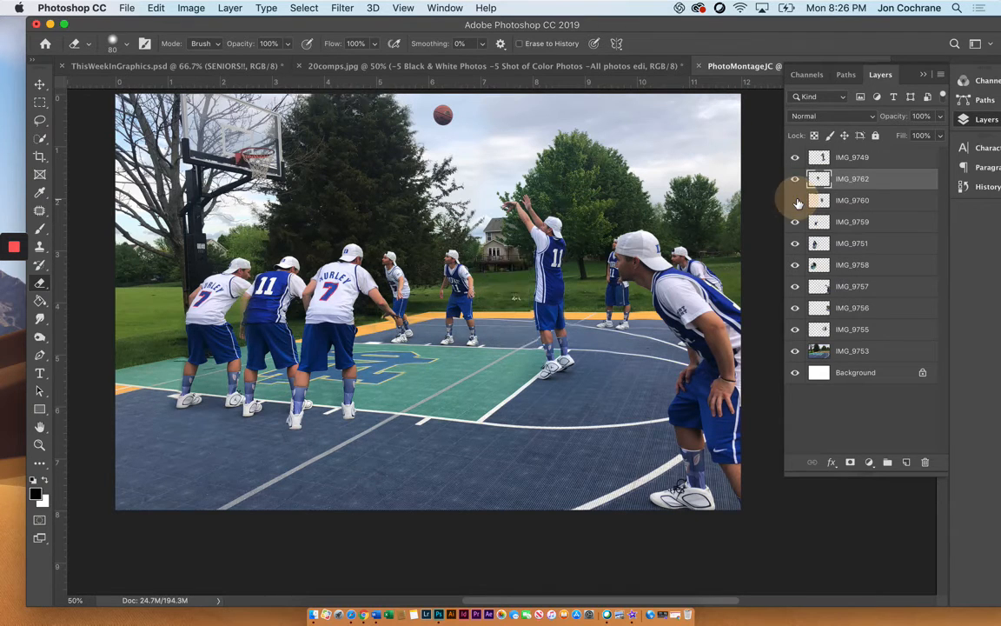
left_click(796, 201)
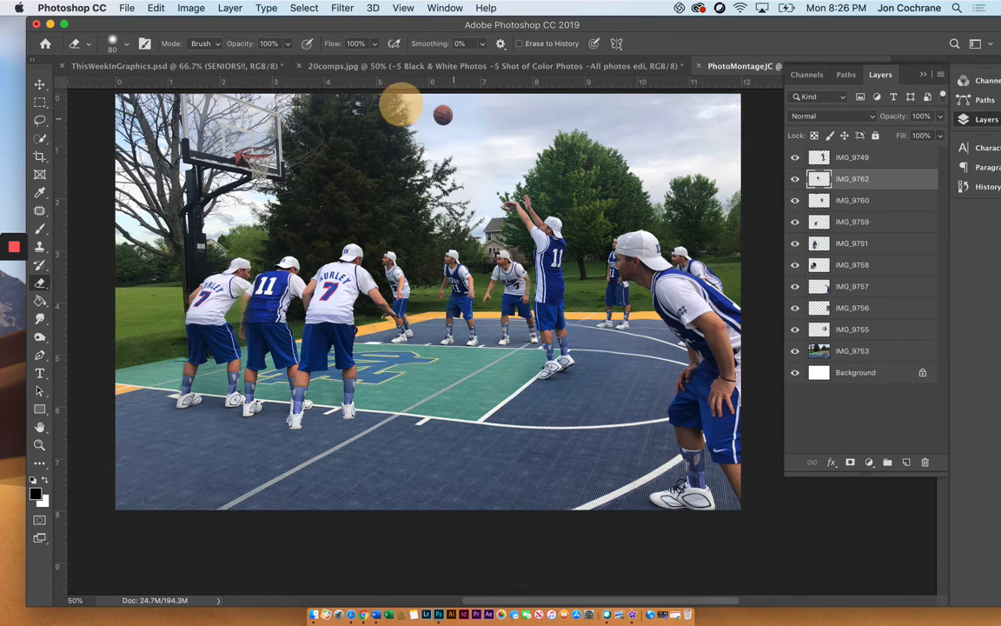
Recheck the IMG_9762 and IMG_9760 players by switching each layer's visibility, leaving IMG_9760 hidden
left_click(794, 178)
left_click(794, 179)
left_click(795, 200)
left_click(795, 200)
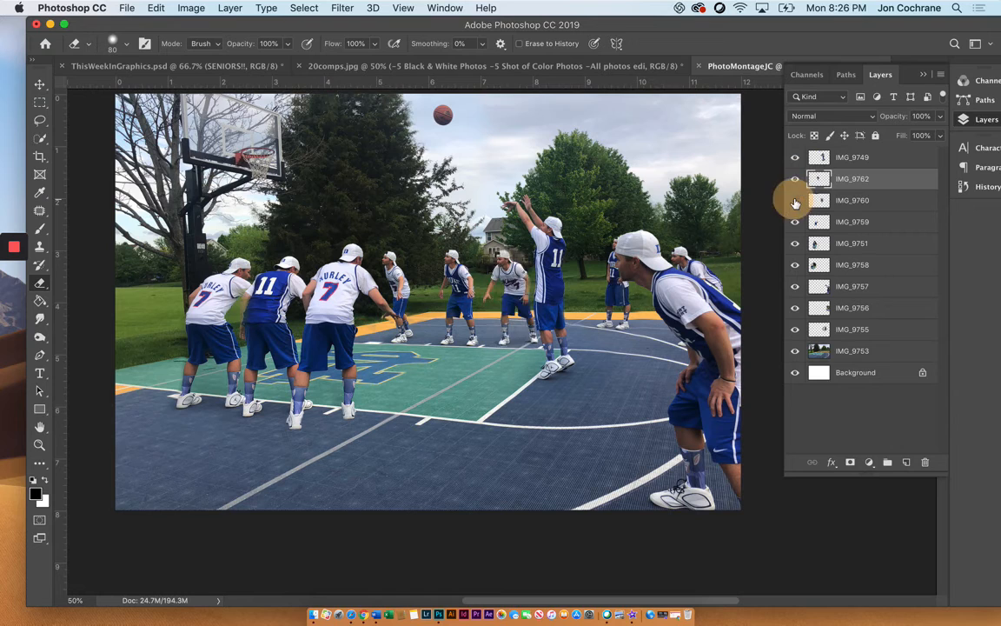
left_click(795, 202)
left_click(795, 201)
left_click(795, 200)
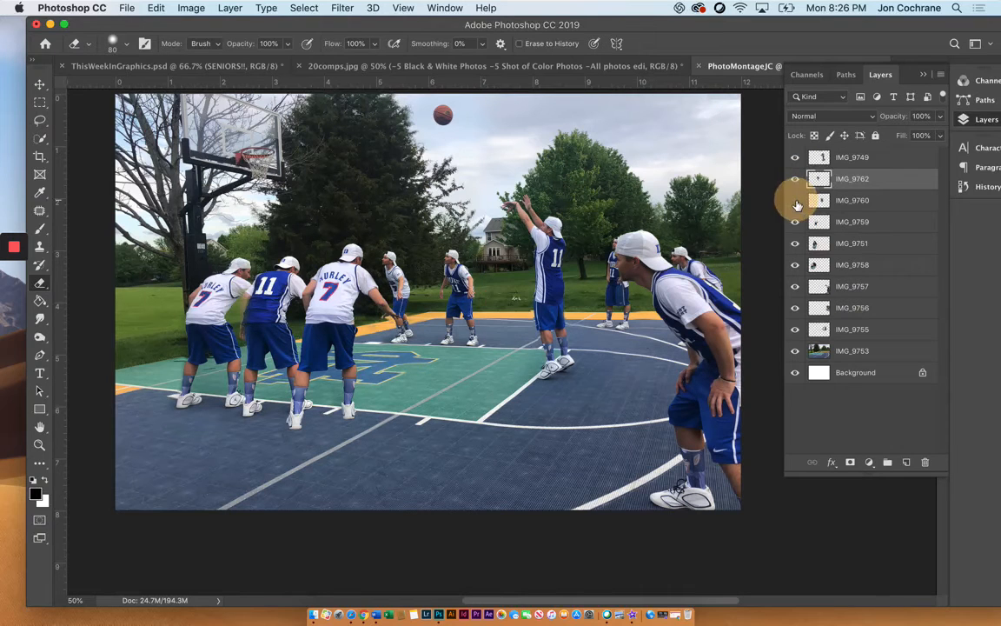
Inspect the blend of the front white-jersey defender by hiding and showing IMG_9759
left_click(796, 223)
left_click(796, 223)
left_click(796, 222)
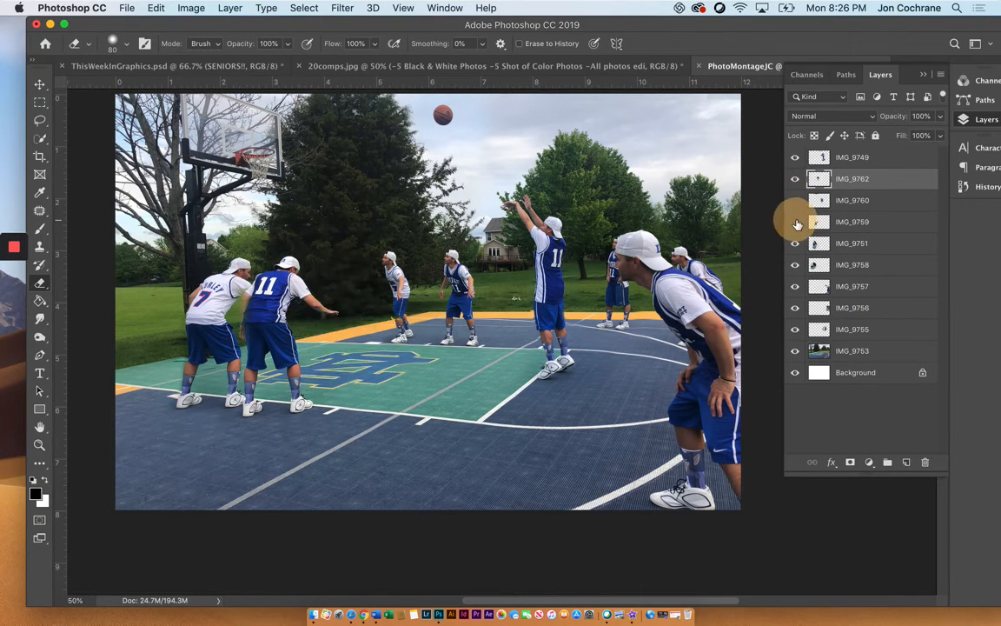
left_click(796, 222)
left_click(796, 222)
left_click(796, 222)
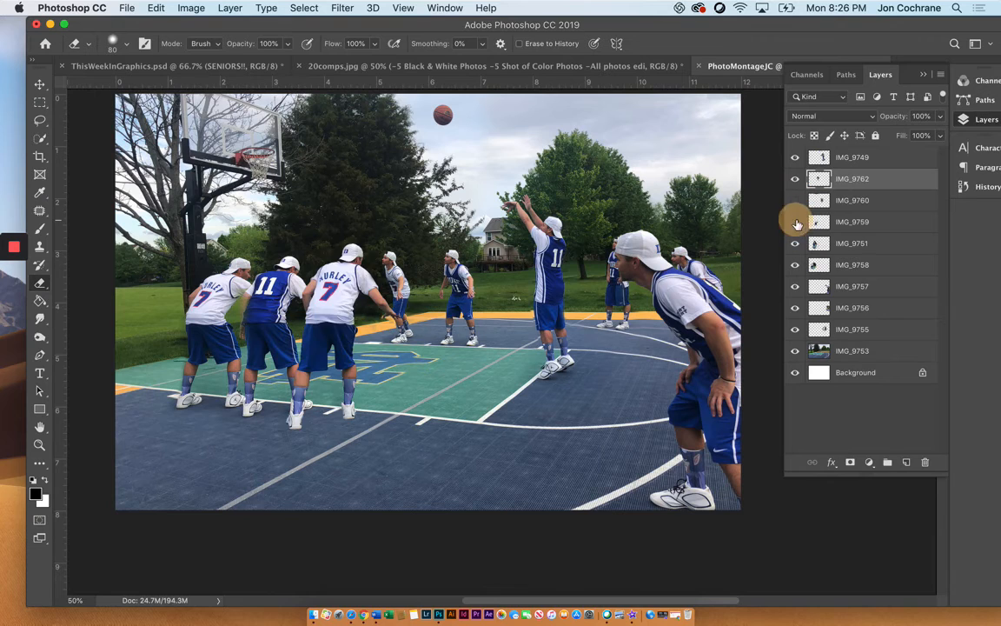
left_click(796, 222)
left_click(796, 222)
Select IMG_9751 and compare the scene with that layer hidden and shown
left_click(838, 246)
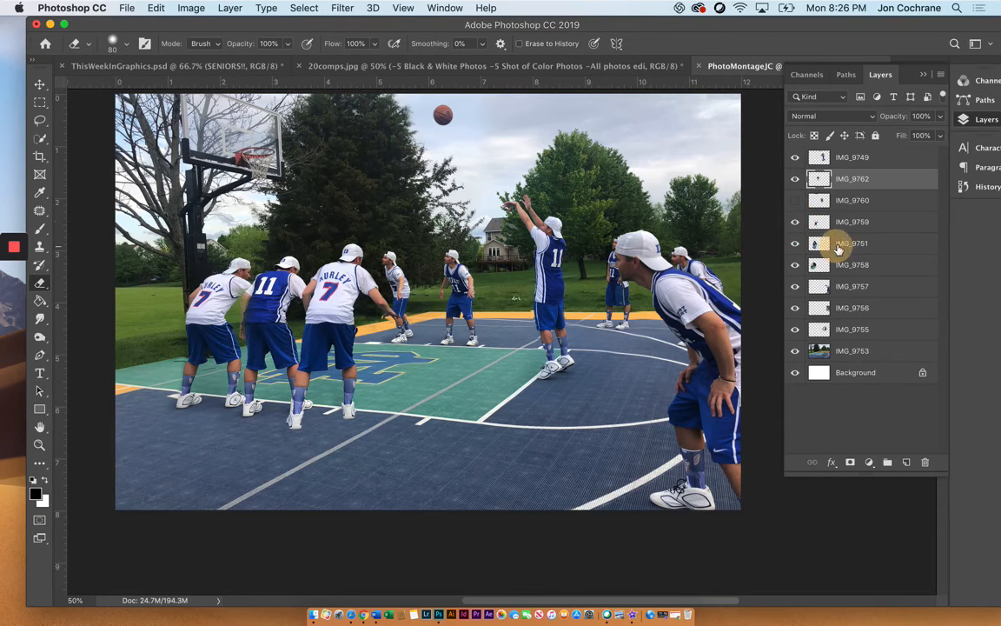
left_click(796, 245)
left_click(796, 245)
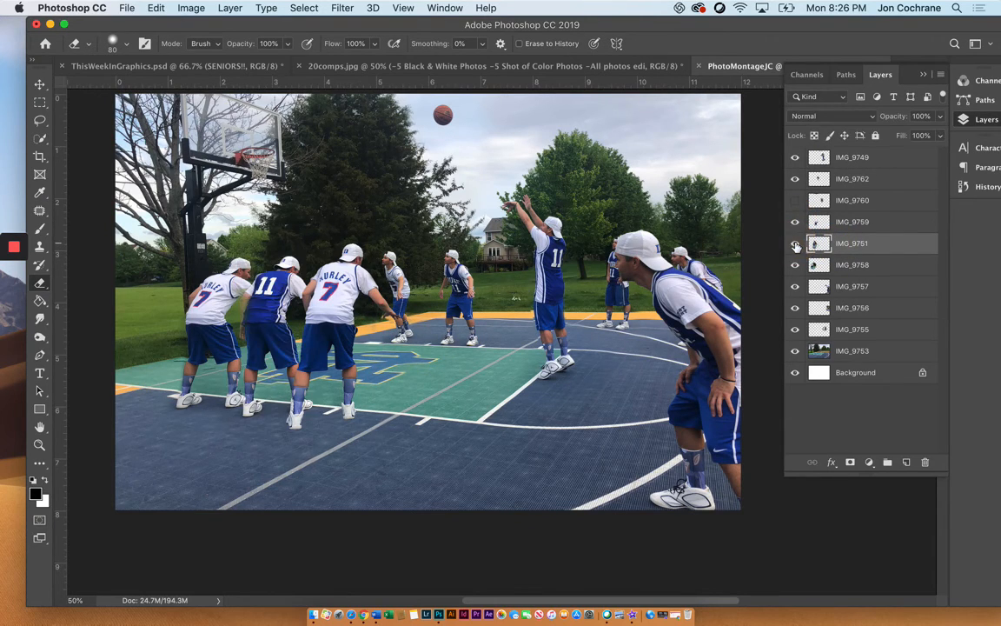
left_click(796, 245)
left_click(796, 245)
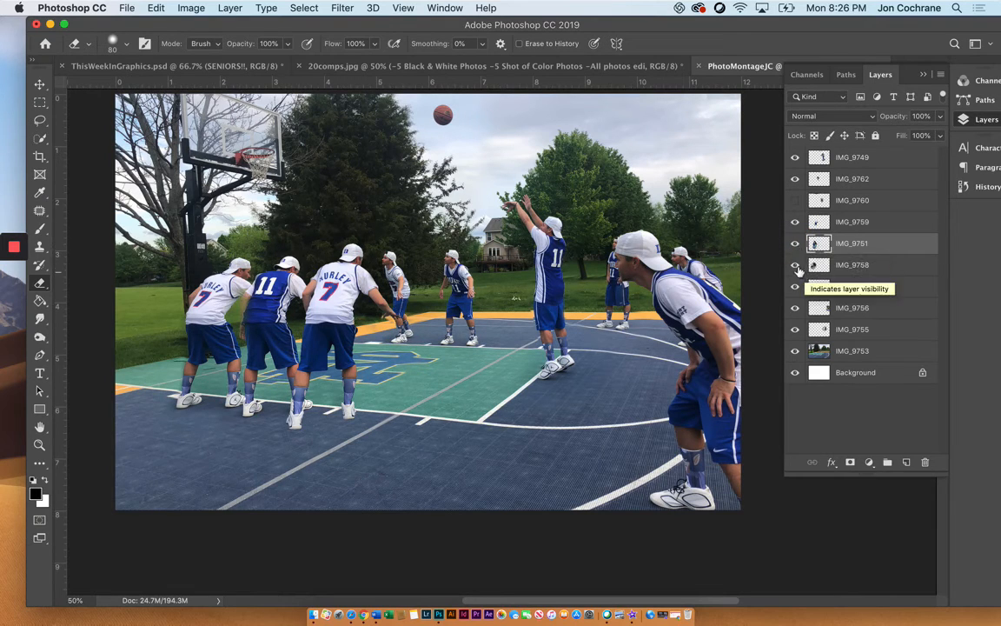
Examine the white-jersey player beside the hoop pole by hiding and showing IMG_9758
left_click(795, 264)
left_click(795, 264)
left_click(796, 266)
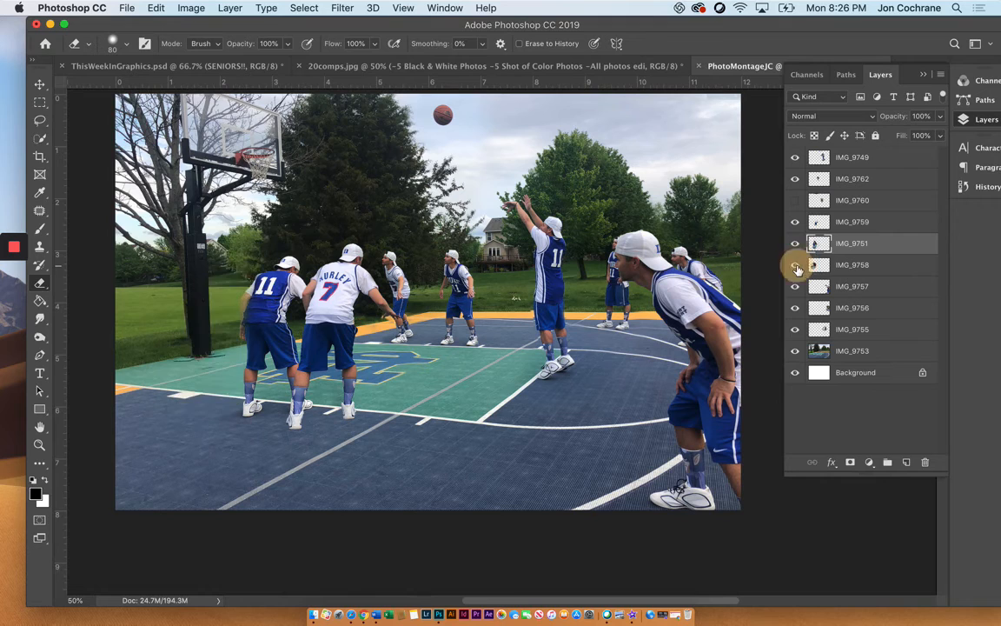
left_click(796, 266)
left_click(796, 266)
left_click(796, 266)
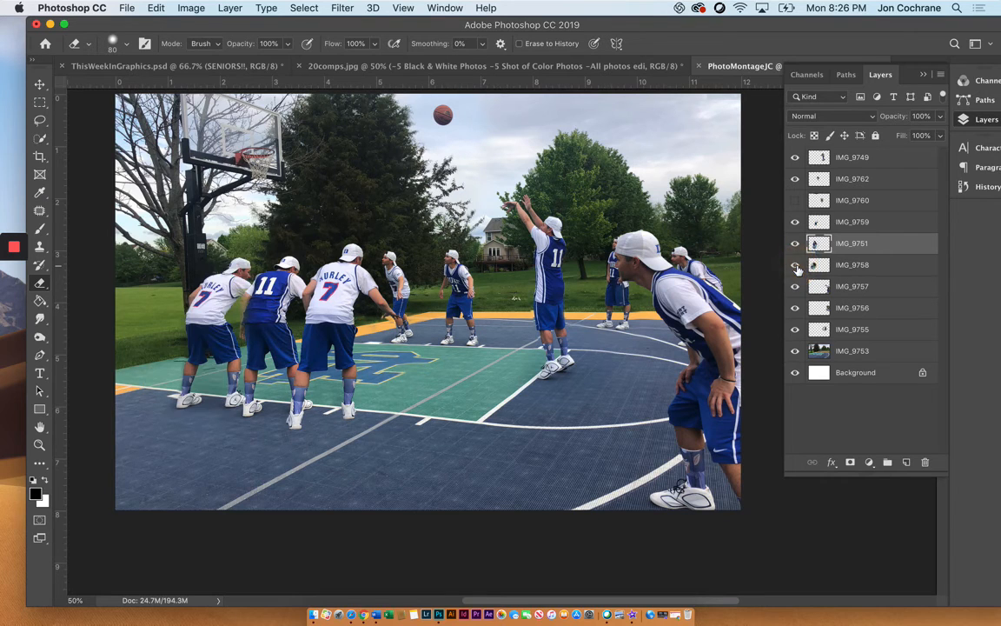
left_click(796, 266)
left_click(796, 266)
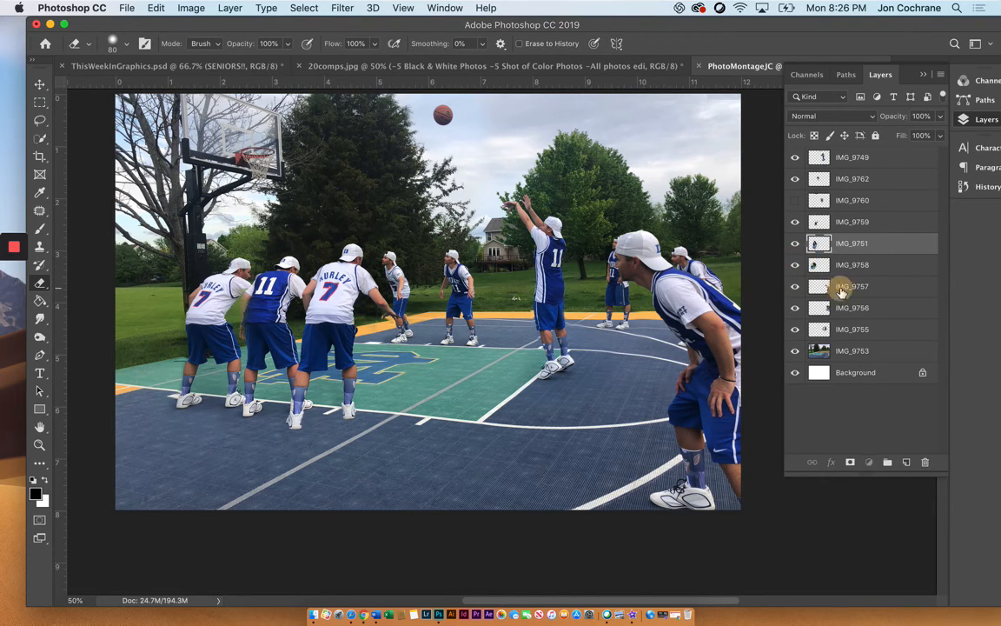
Select IMG_9757 and check its blend by hiding and showing the layer
left_click(841, 287)
left_click(800, 288)
left_click(800, 288)
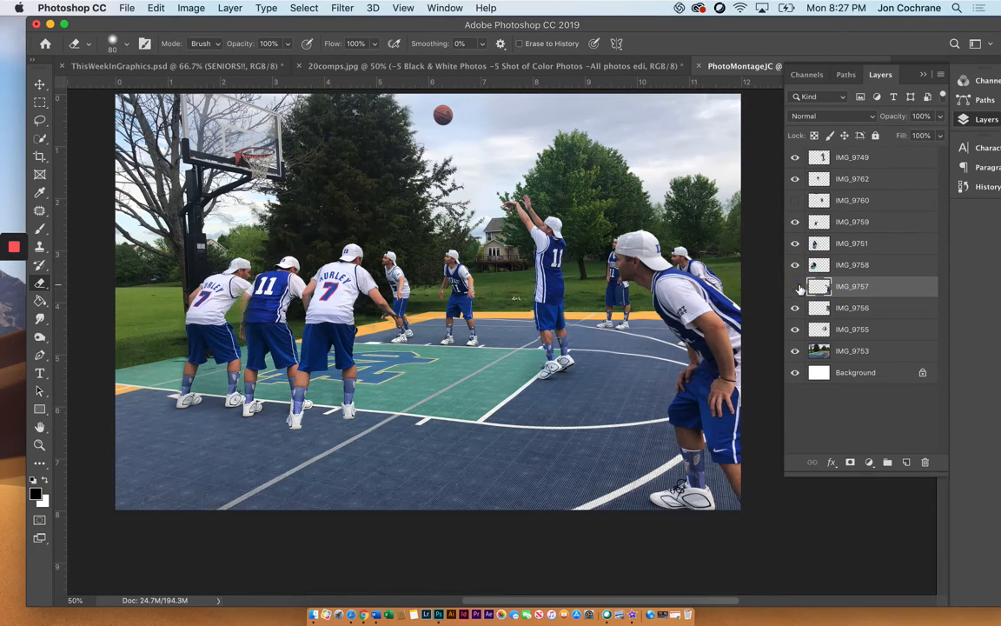
left_click(800, 289)
left_click(796, 287)
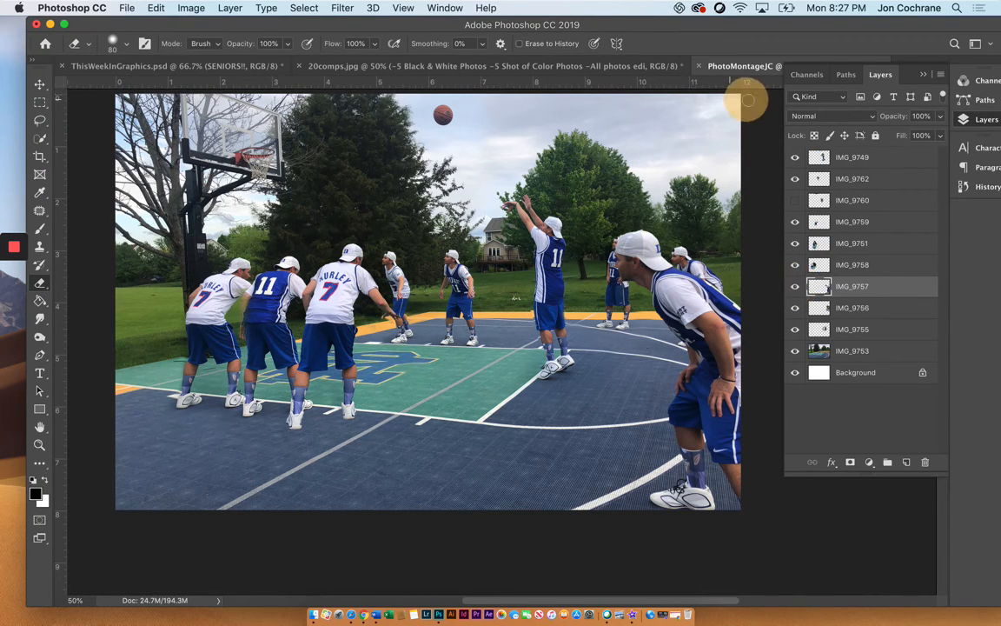
Examine the player behind the large foreground figure by repeatedly hiding and showing IMG_9756
left_click(795, 309)
left_click(795, 309)
left_click(795, 309)
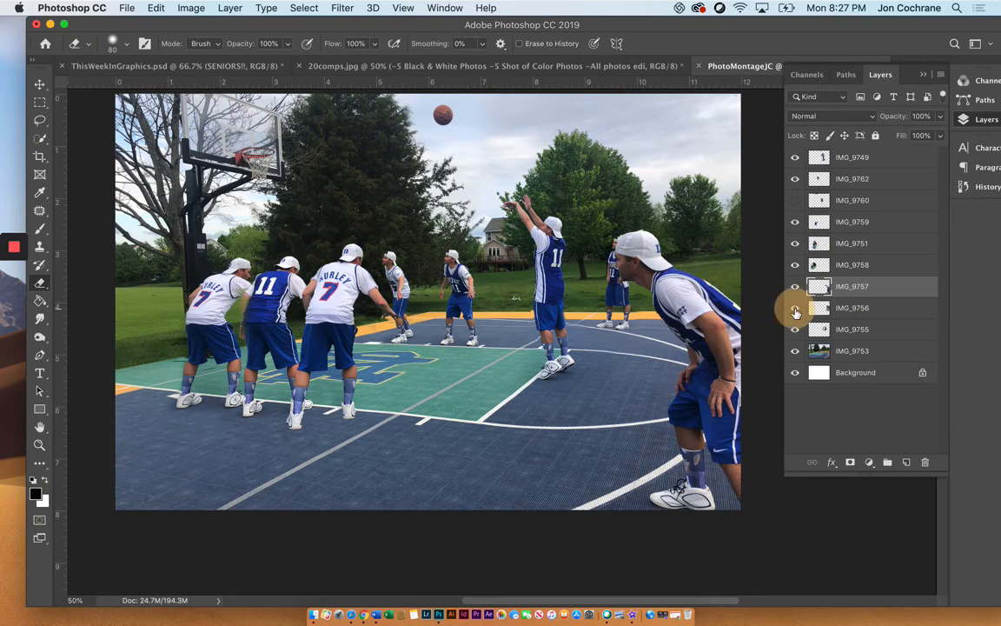
left_click(796, 309)
left_click(795, 309)
left_click(795, 309)
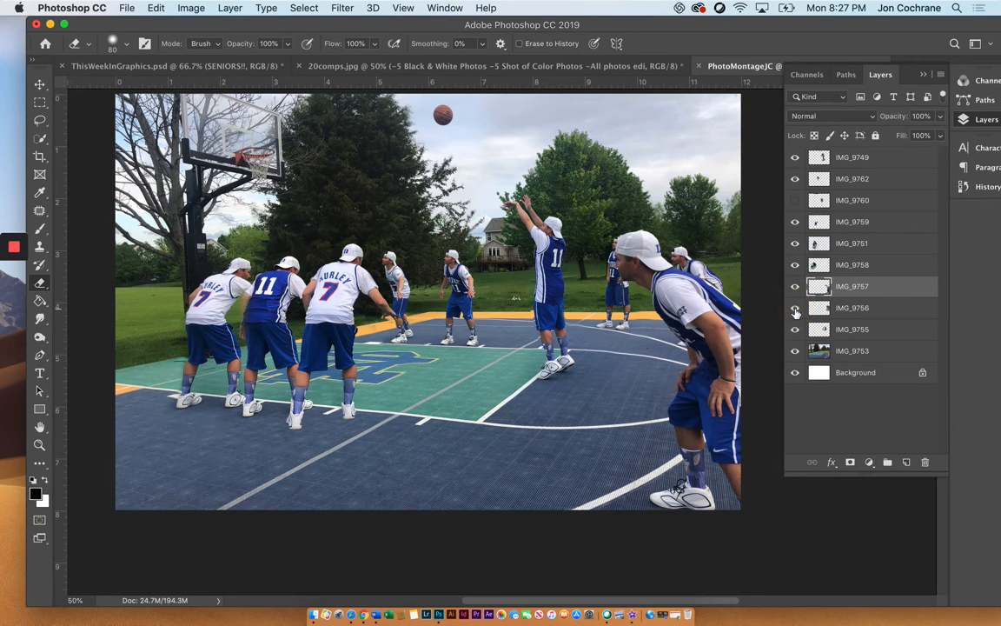
left_click(795, 309)
left_click(795, 309)
left_click(795, 309)
left_click(796, 308)
Compare the far court border behind the shooter with IMG_9755 hidden and shown
left_click(793, 331)
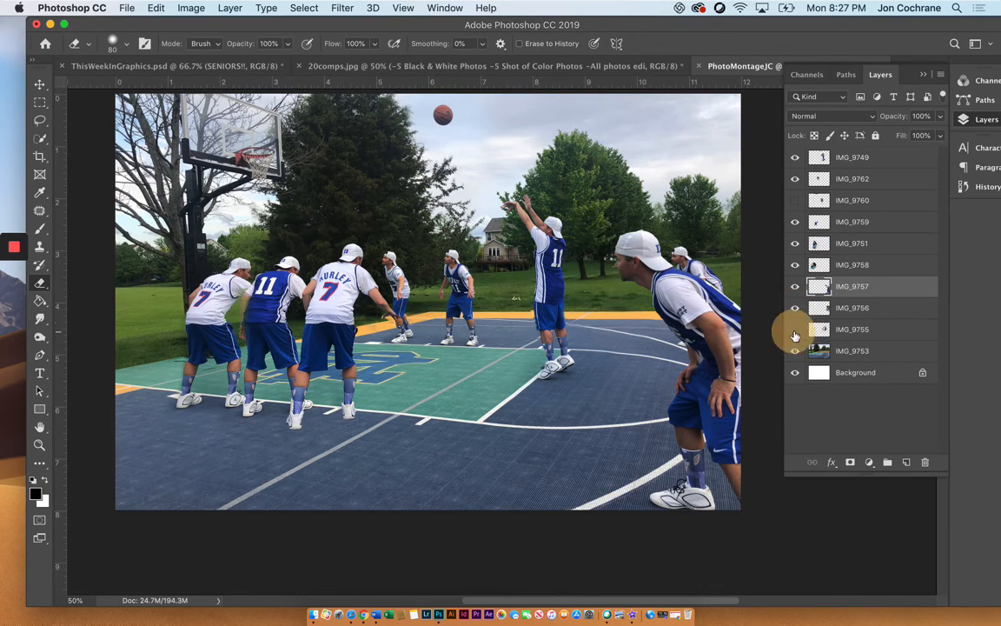
left_click(795, 332)
left_click(795, 335)
left_click(794, 331)
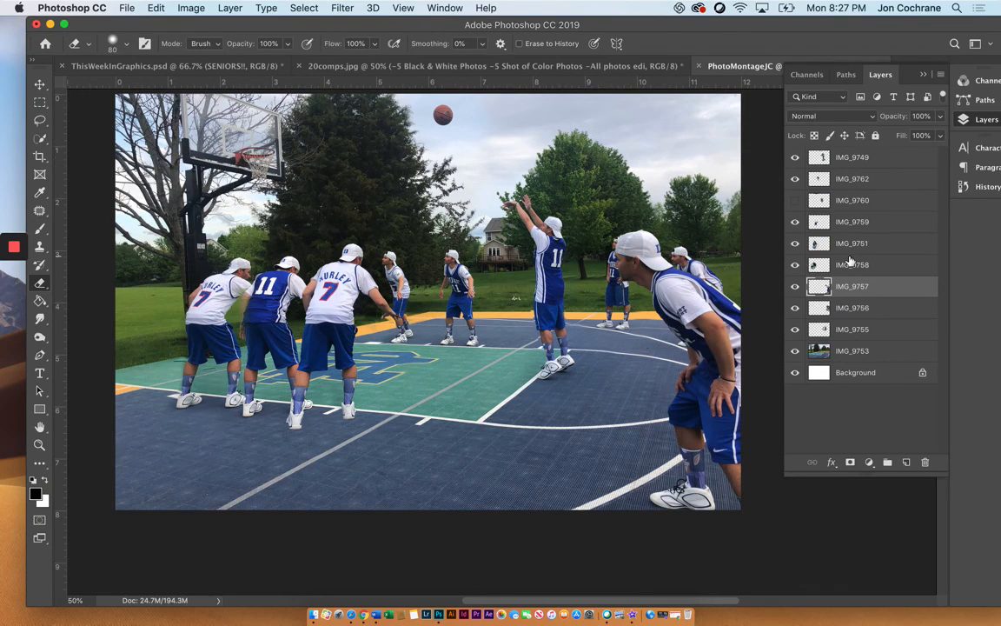
Make IMG_9760 visible again so its player is back in the finished montage
left_click(794, 202)
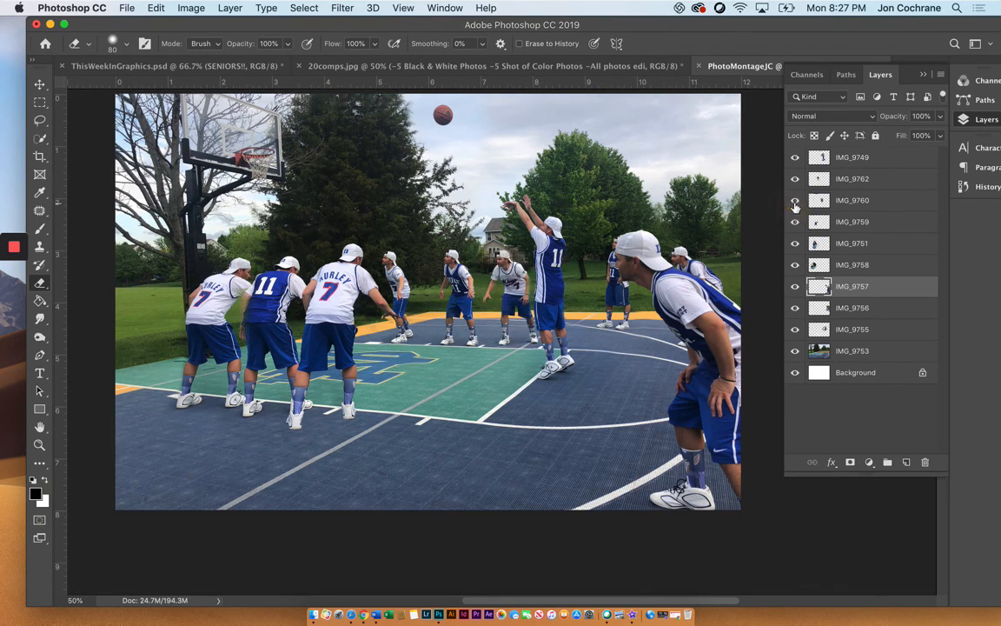
left_click(794, 202)
left_click(794, 202)
left_click_drag(449, 332, 447, 302)
mouse_move(11, 252)
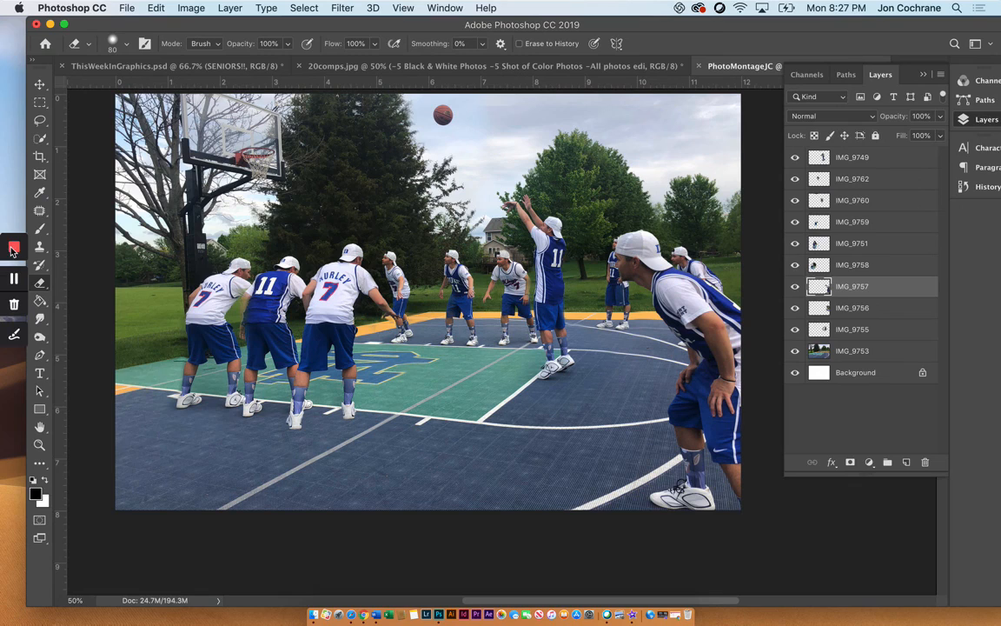